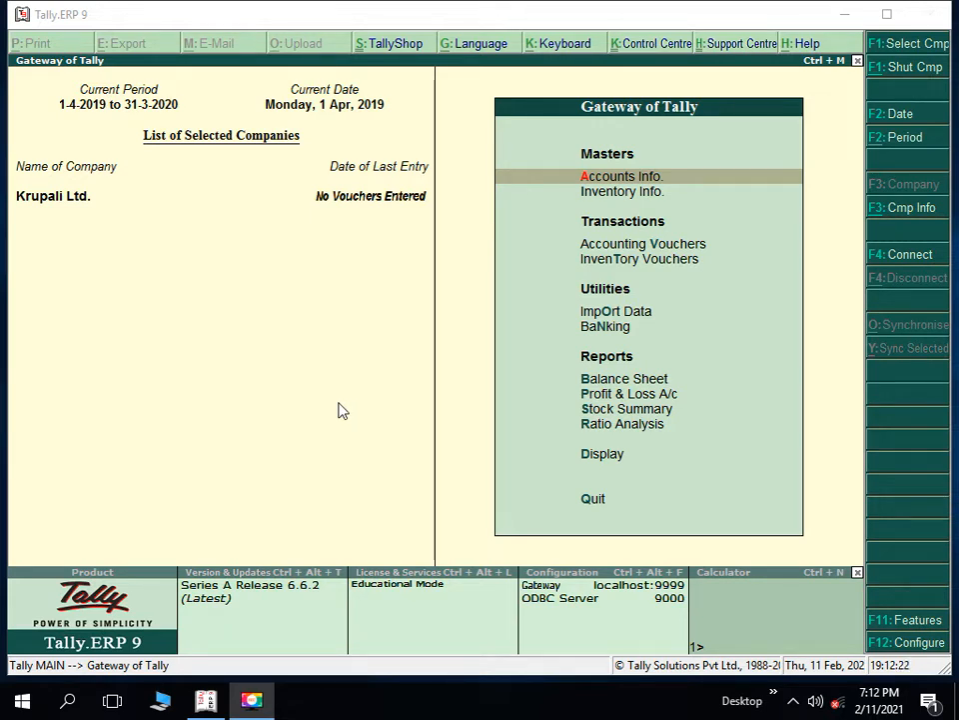
# - Start creating a new company named F26 LTD with India as its country
pyautogui.click(884, 207)
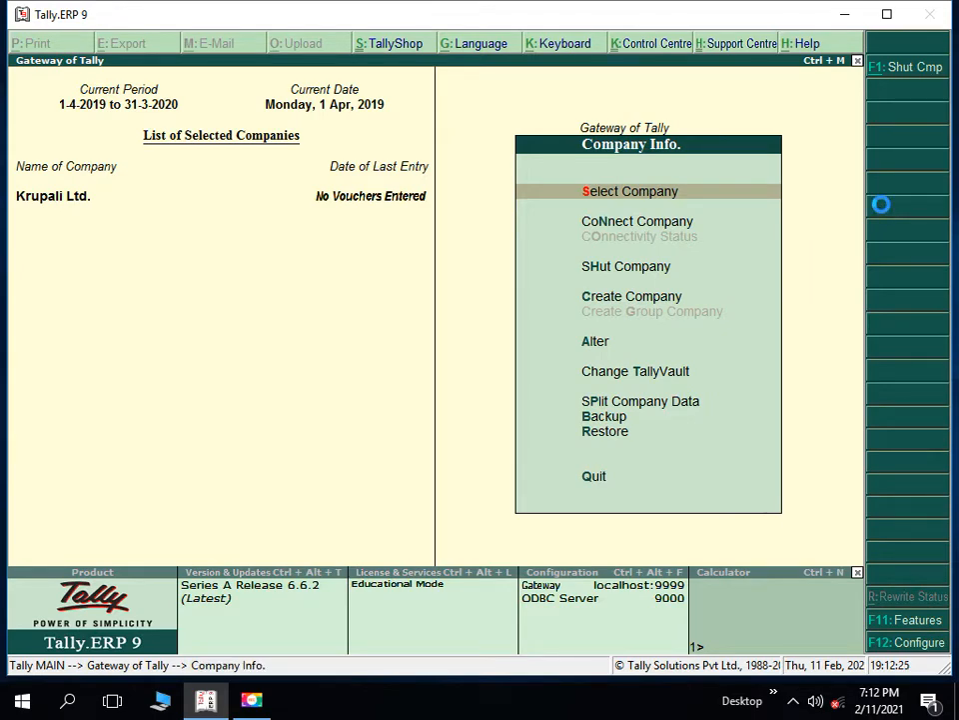
pyautogui.press('c')
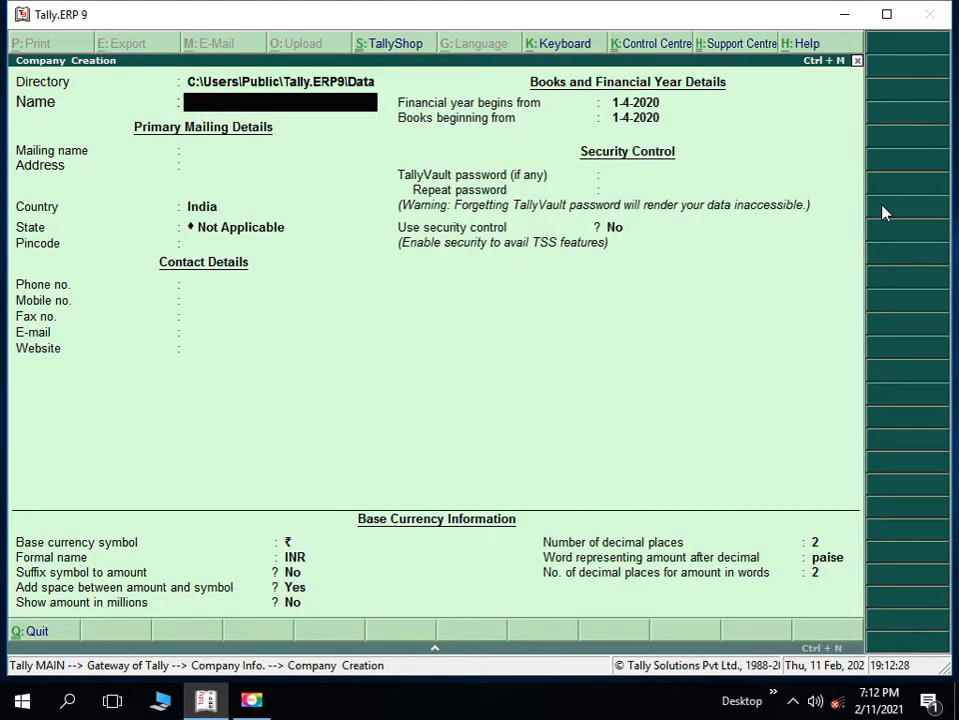
pyautogui.write('F26 LTD')
pyautogui.press('Return')
pyautogui.press('Return')
pyautogui.press('Return')
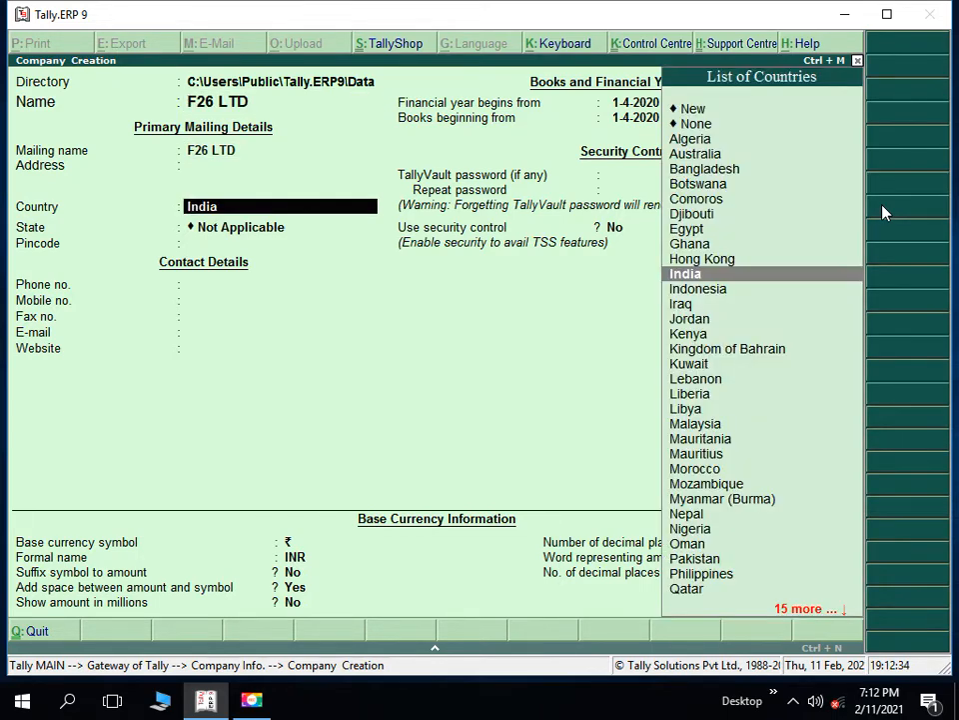
pyautogui.press('Return')
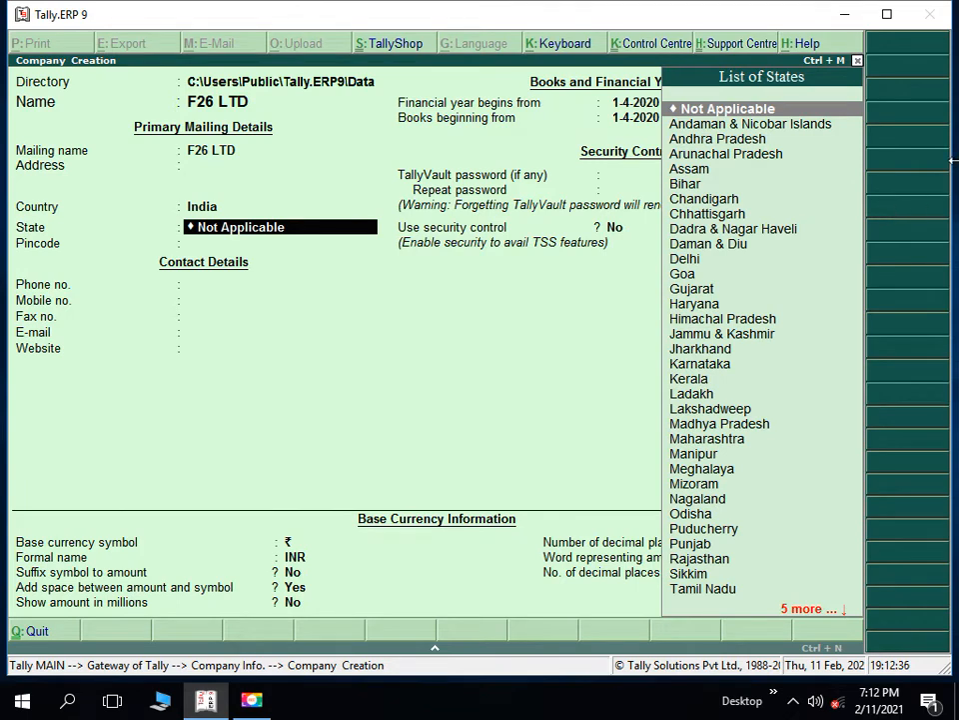
# - Set the company's state to Gujarat, leaving the pincode and contact details blank
pyautogui.write('G')
pyautogui.press('Down')
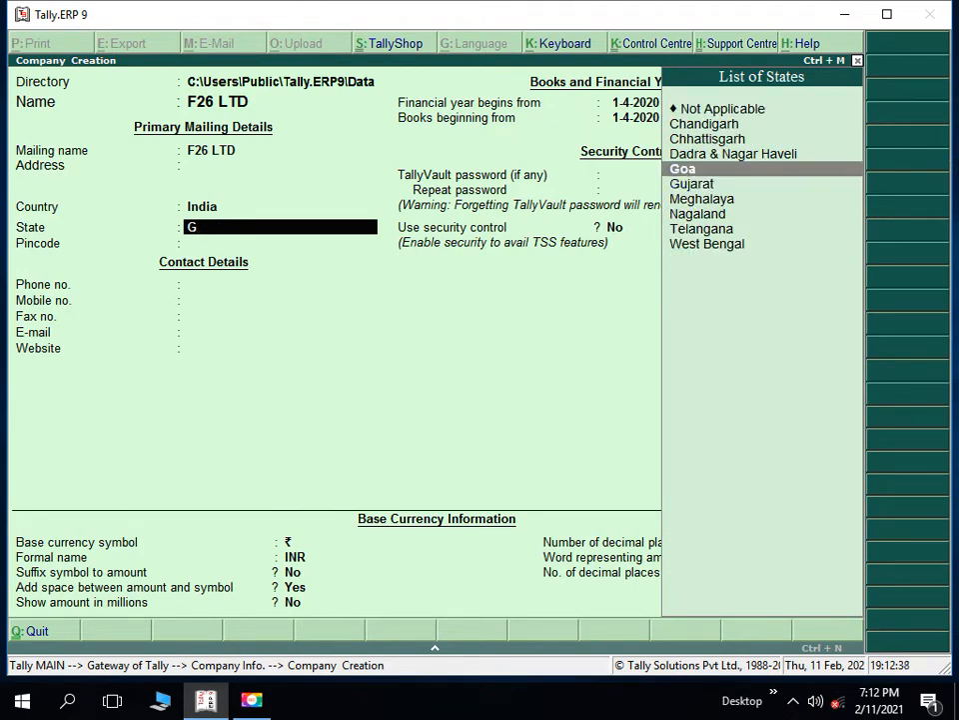
pyautogui.press('Down')
pyautogui.press('Return')
pyautogui.press('Return')
pyautogui.press('Return')
pyautogui.press('Return')
pyautogui.press('Return')
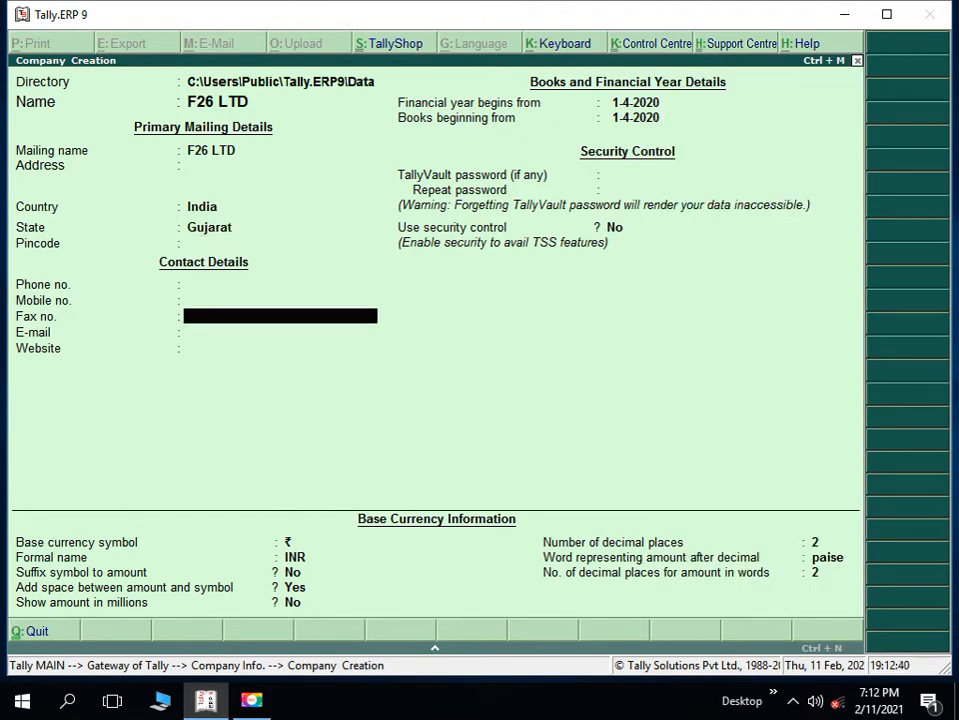
pyautogui.press('Return')
pyautogui.press('Return')
pyautogui.press('Return')
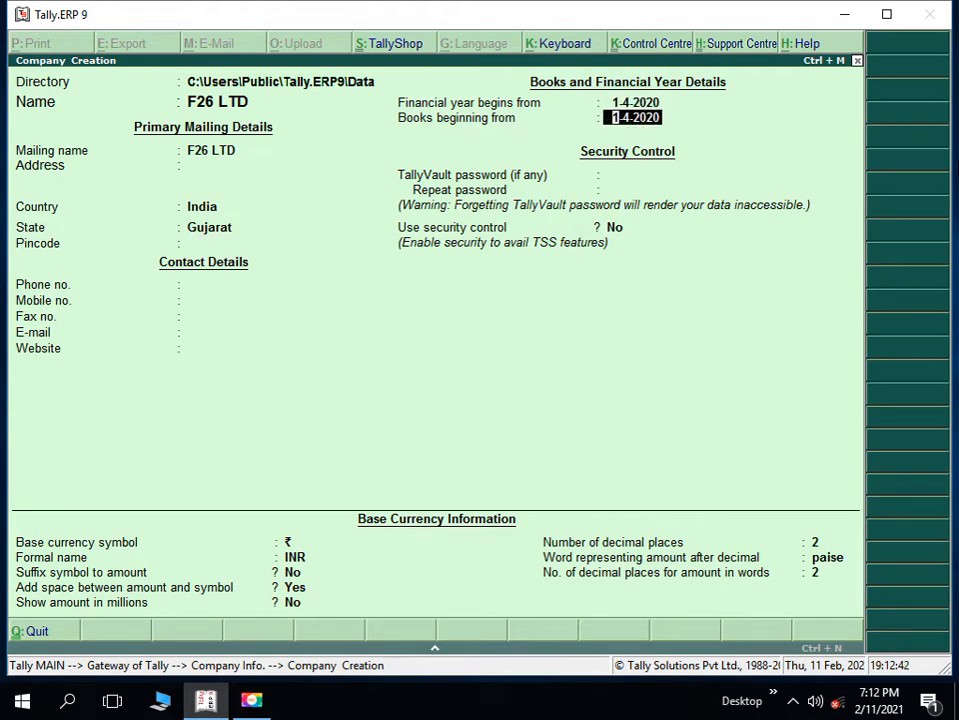
# - Set the financial year to begin from 1-4-2019 and save the new company
pyautogui.press('Up')
pyautogui.write('1-4-')
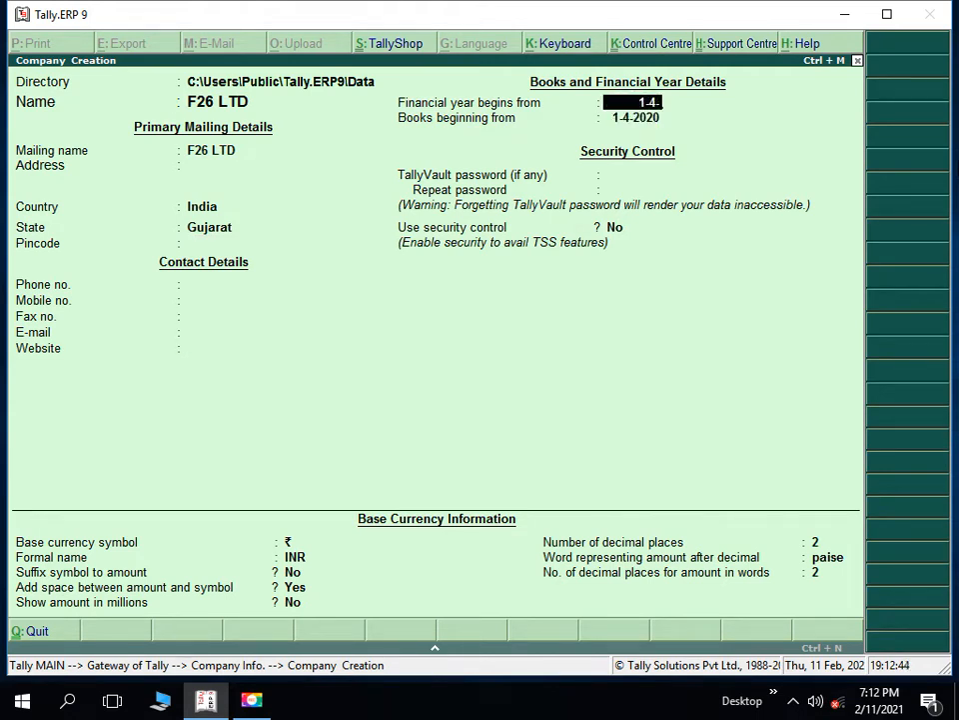
pyautogui.write('2019')
pyautogui.press('Return')
pyautogui.press('Return')
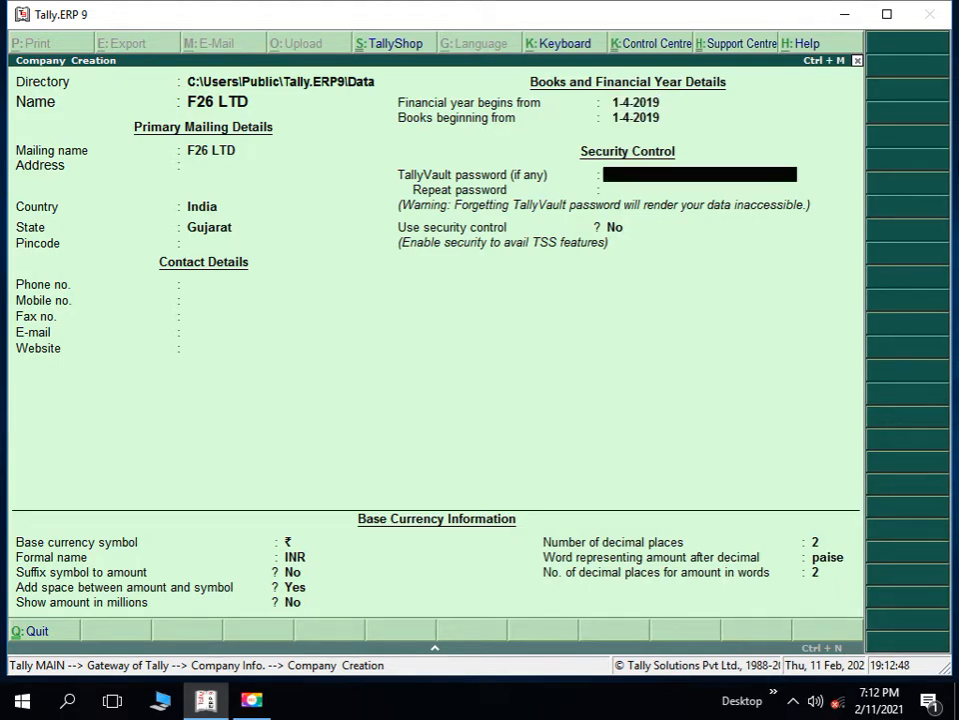
pyautogui.hotkey('ctrl', 'a')
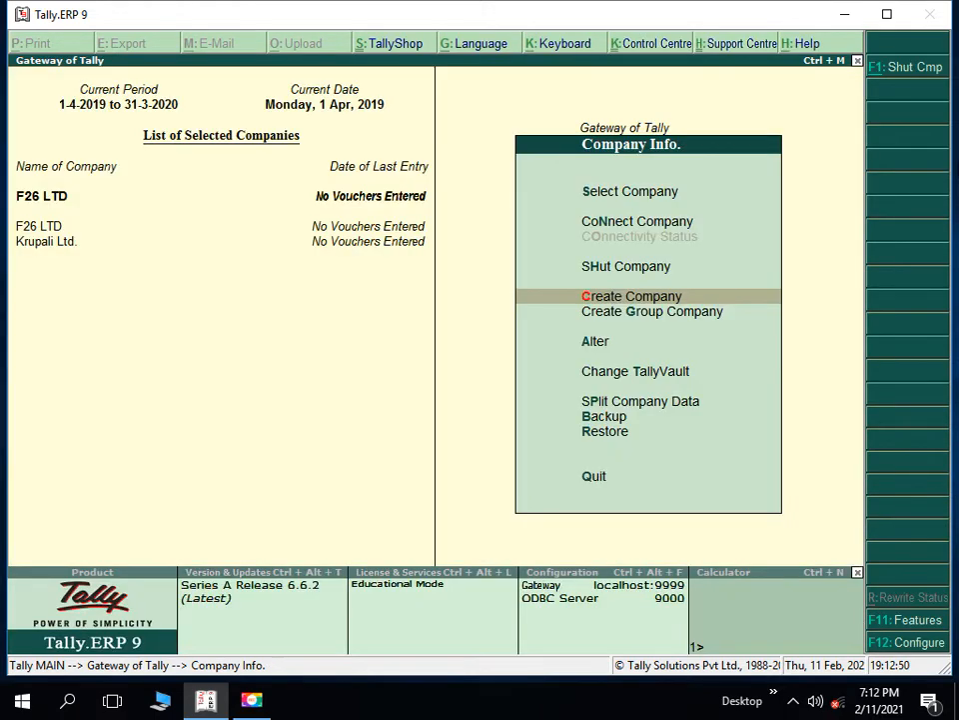
pyautogui.press('Escape')
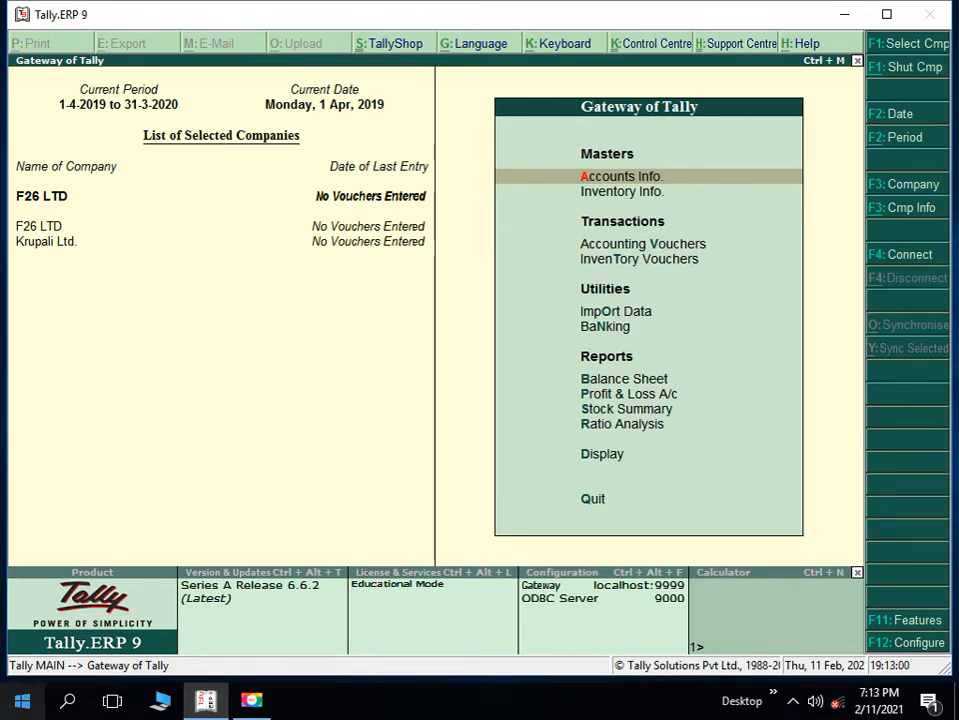
# - Open the inventory features for the company F26 LTD
pyautogui.click(913, 620)
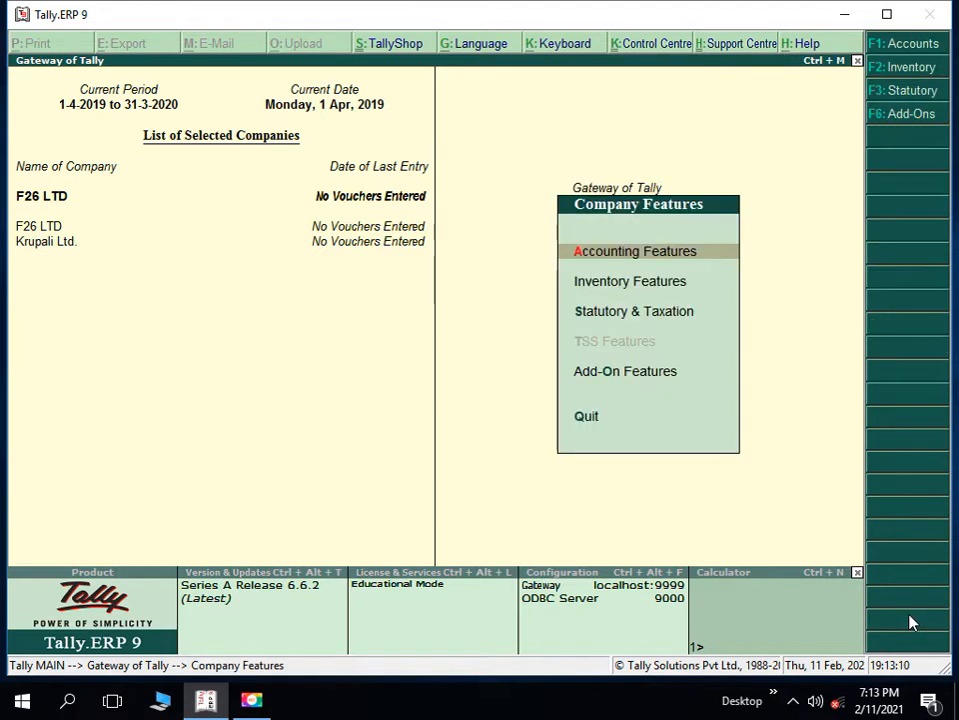
pyautogui.press('Down')
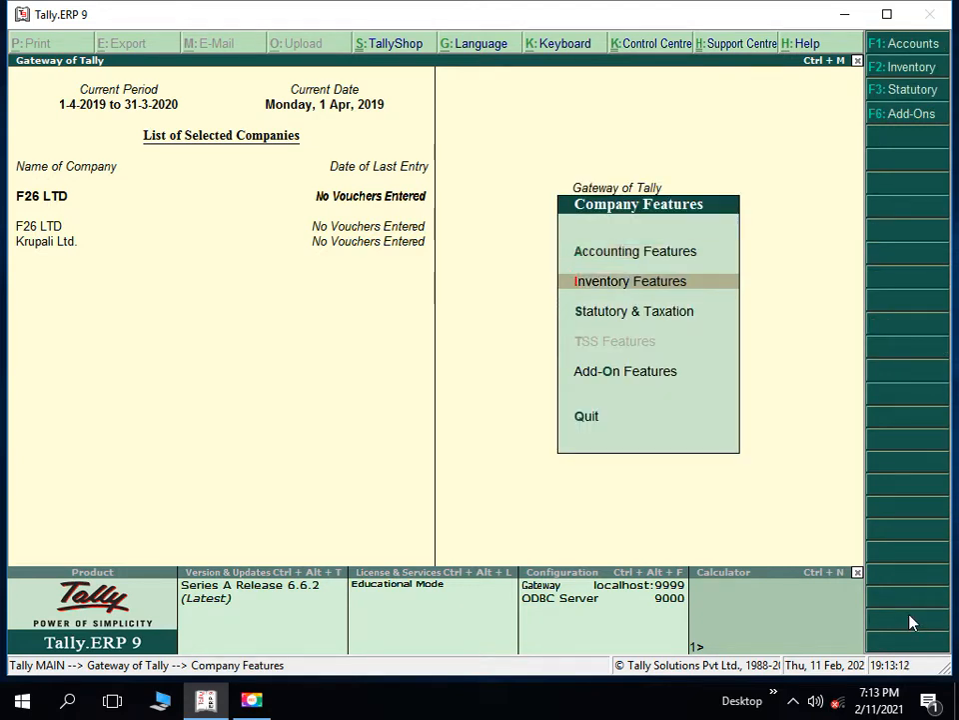
pyautogui.press('Return')
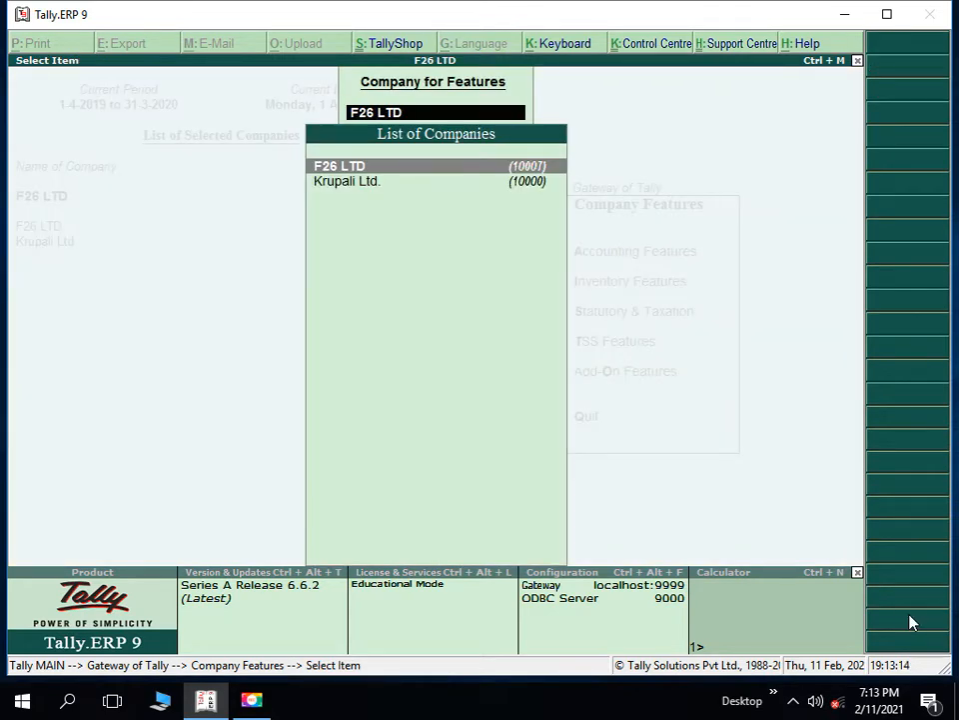
pyautogui.press('BackSpace')
pyautogui.press('Return')
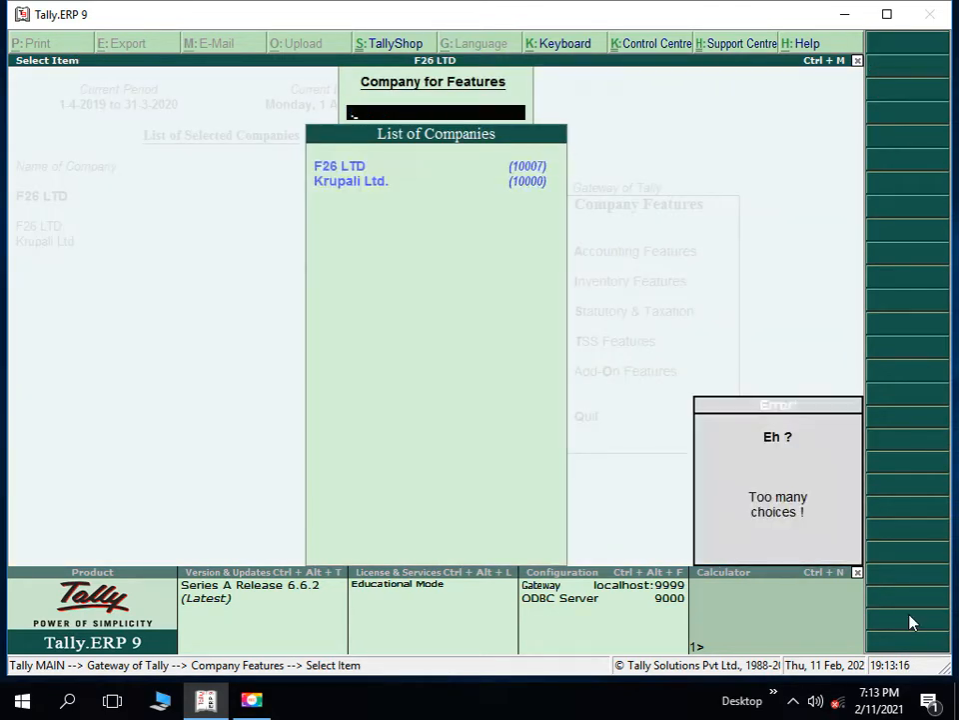
pyautogui.press('Down')
pyautogui.press('Return')
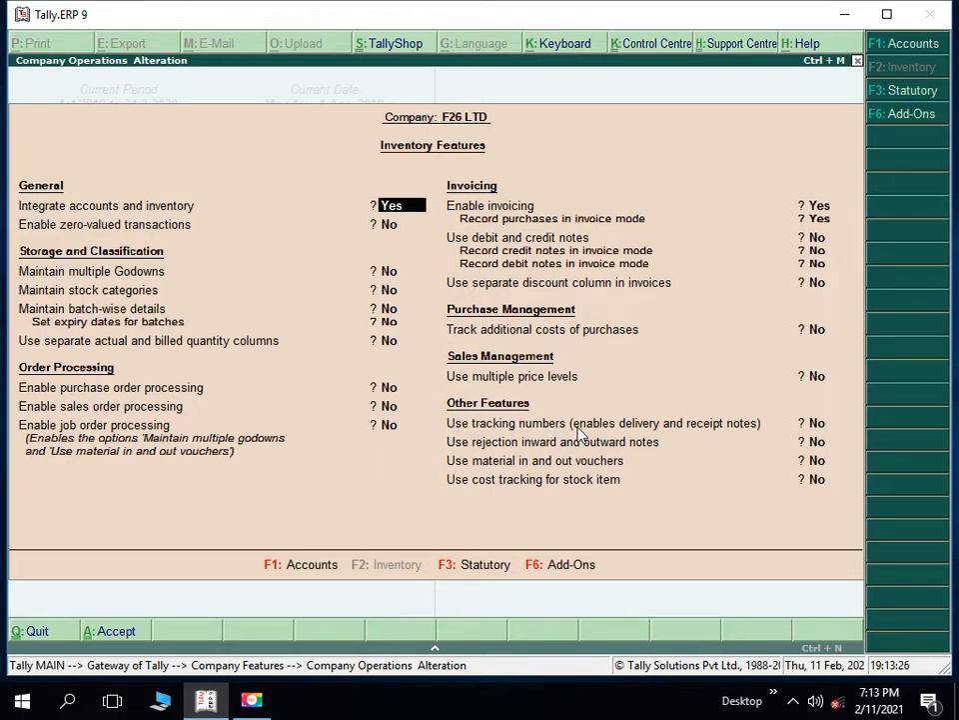
# - Enable tracking numbers, rejection inward and outward notes, and material in and out vouchers, and save the inventory features
pyautogui.click(817, 423)
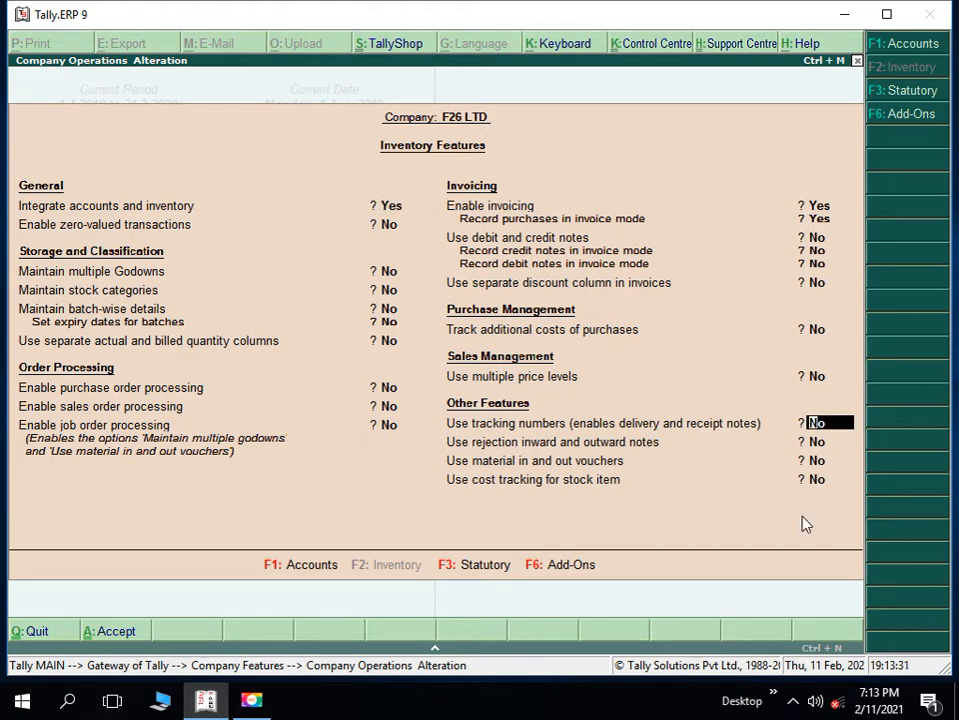
pyautogui.write('Y')
pyautogui.press('Return')
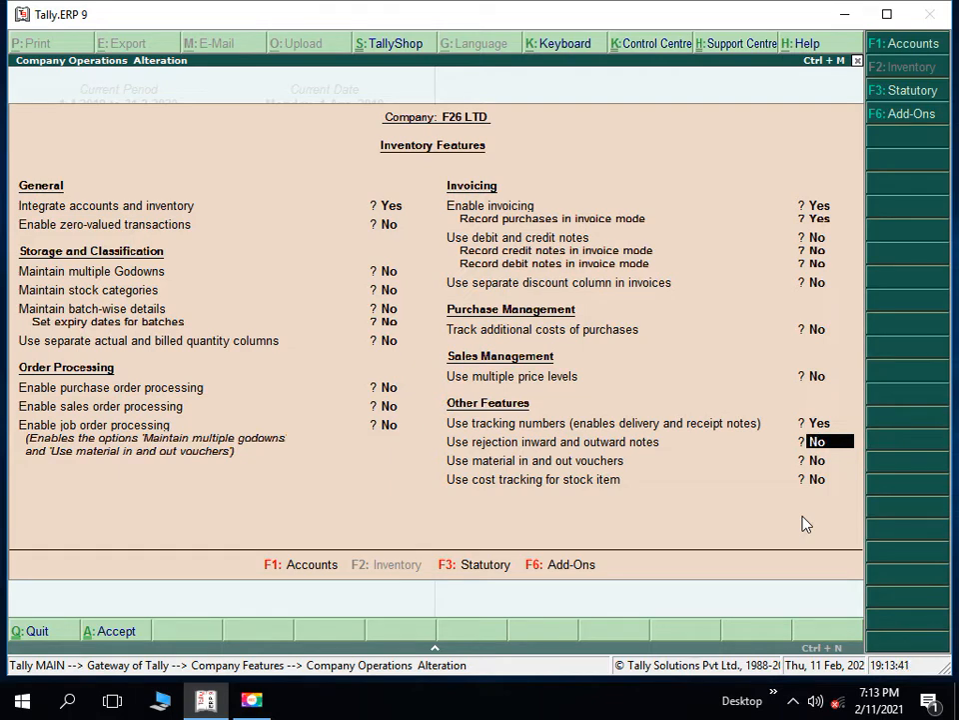
pyautogui.write('y')
pyautogui.press('Return')
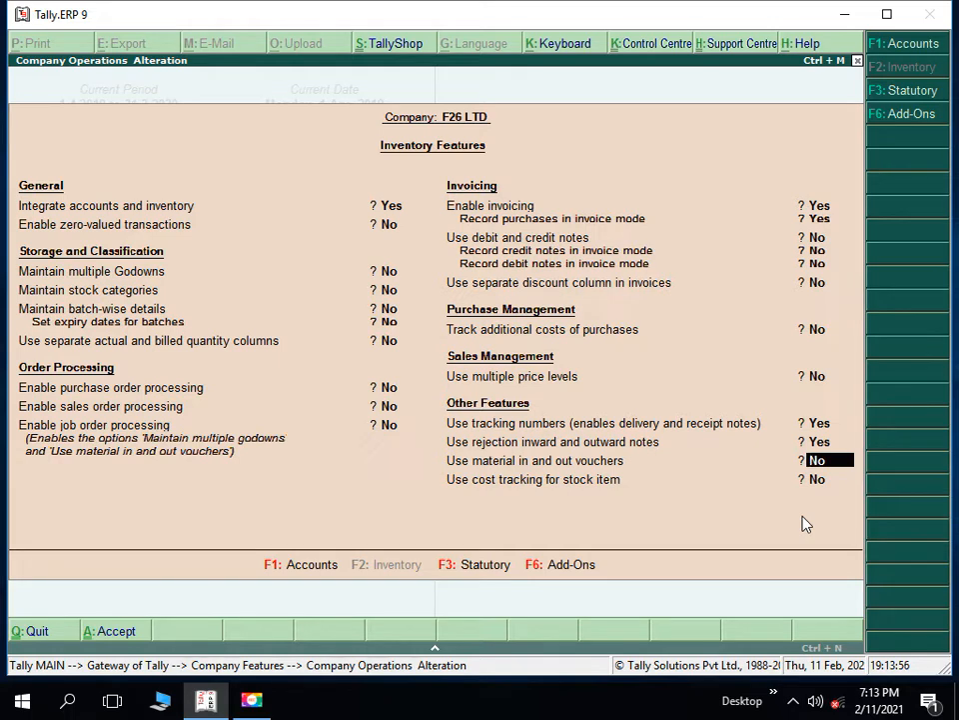
pyautogui.press('y')
pyautogui.hotkey('ctrl', 'a')
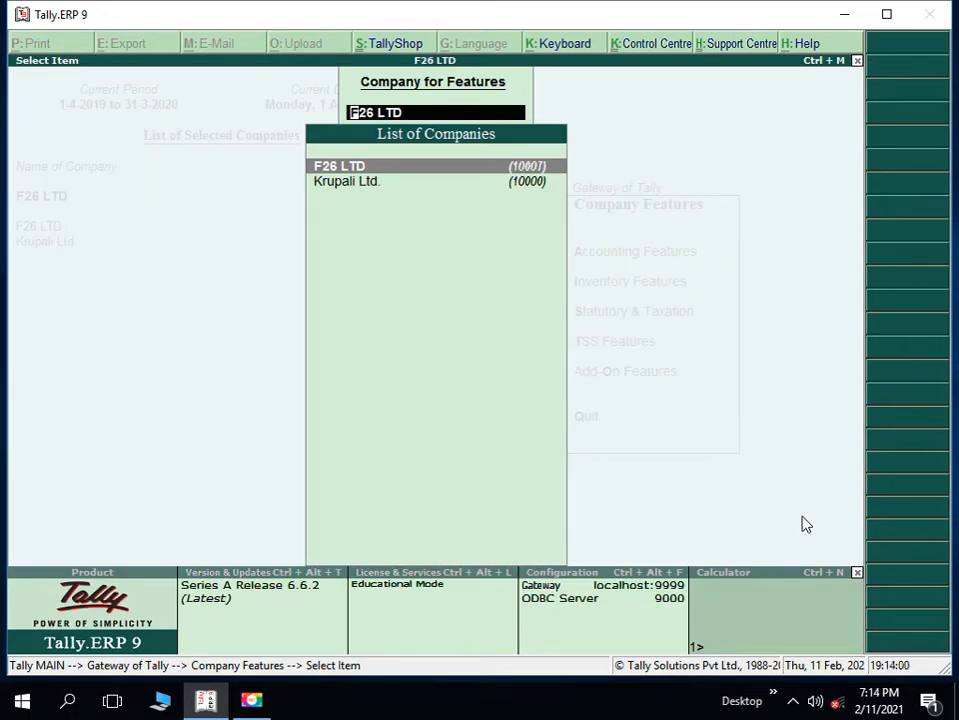
pyautogui.press('Escape')
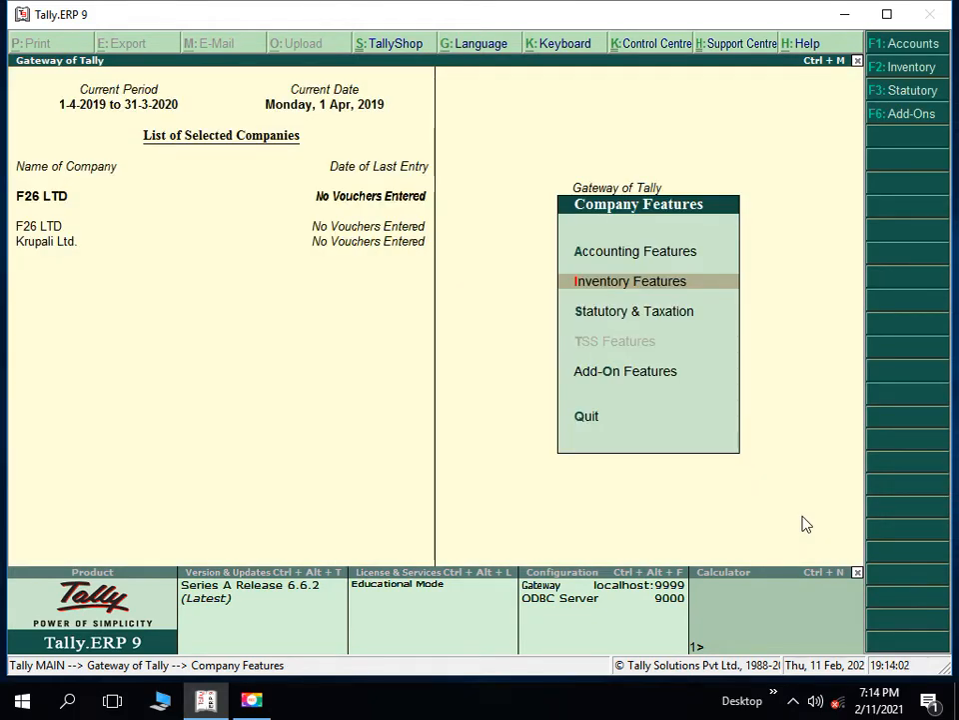
pyautogui.press('Escape')
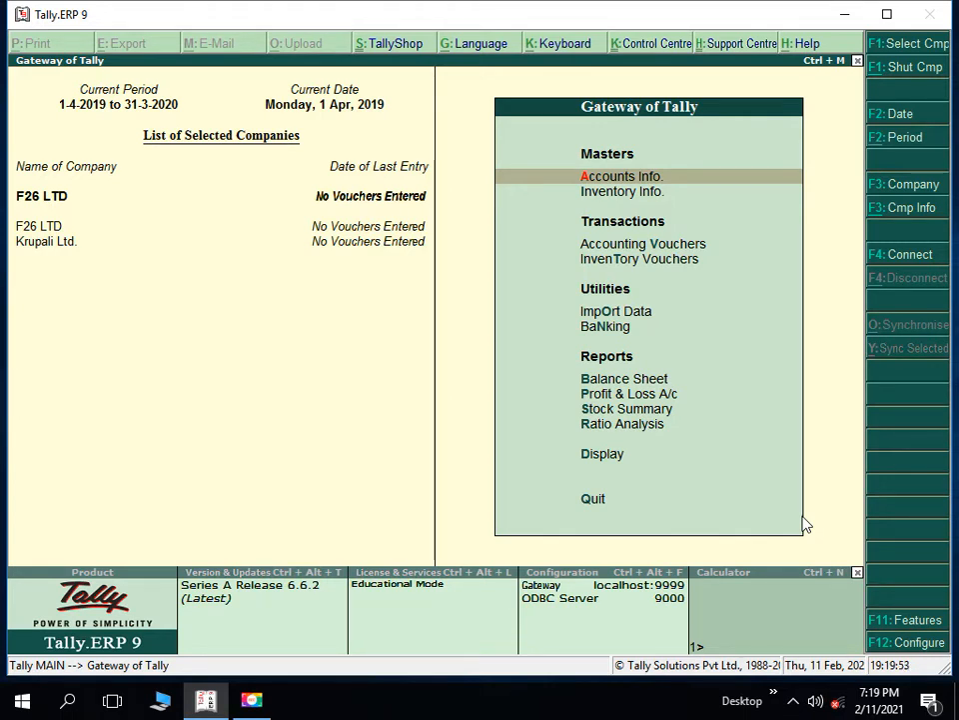
# - Start a single stock item named WASHING POWDER under Primary, leaving alias, description and remarks blank
pyautogui.press('Down')
pyautogui.press('Return')
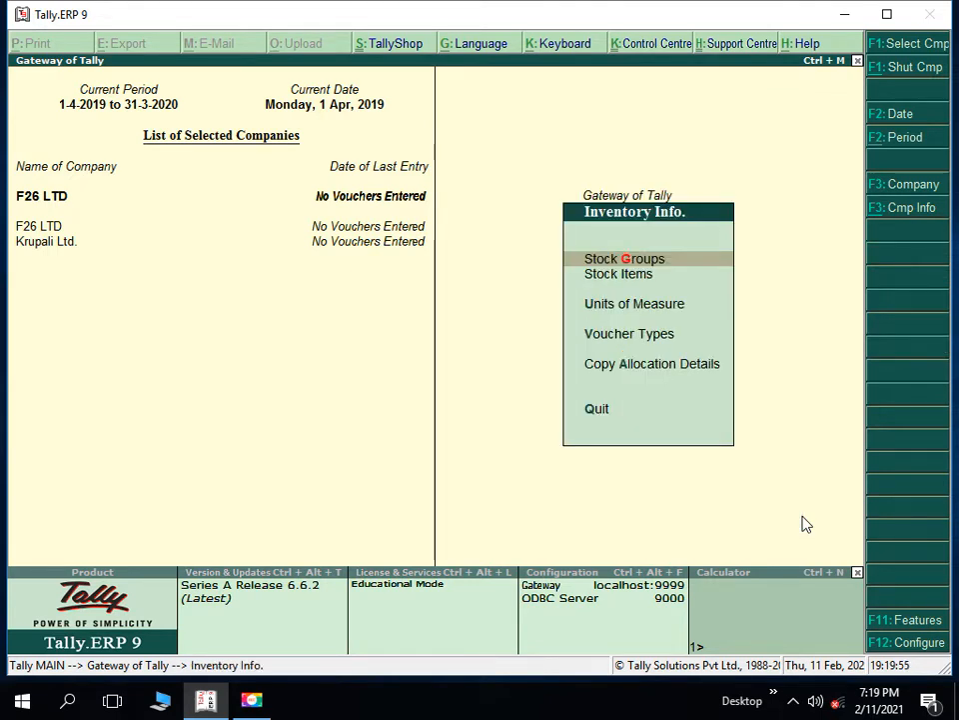
pyautogui.press('Down')
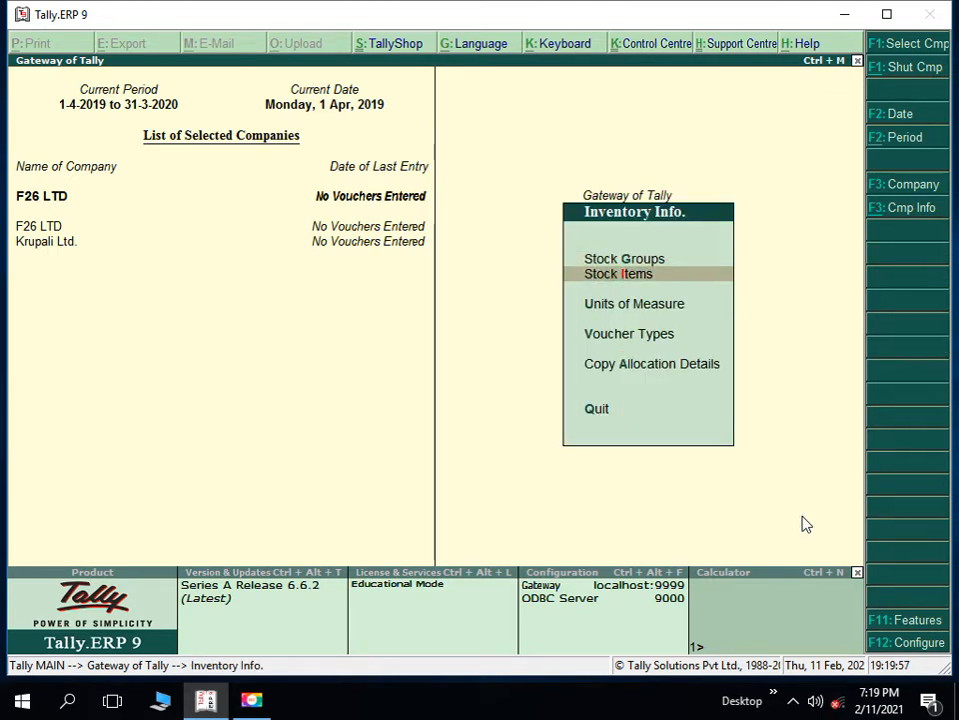
pyautogui.press('Return')
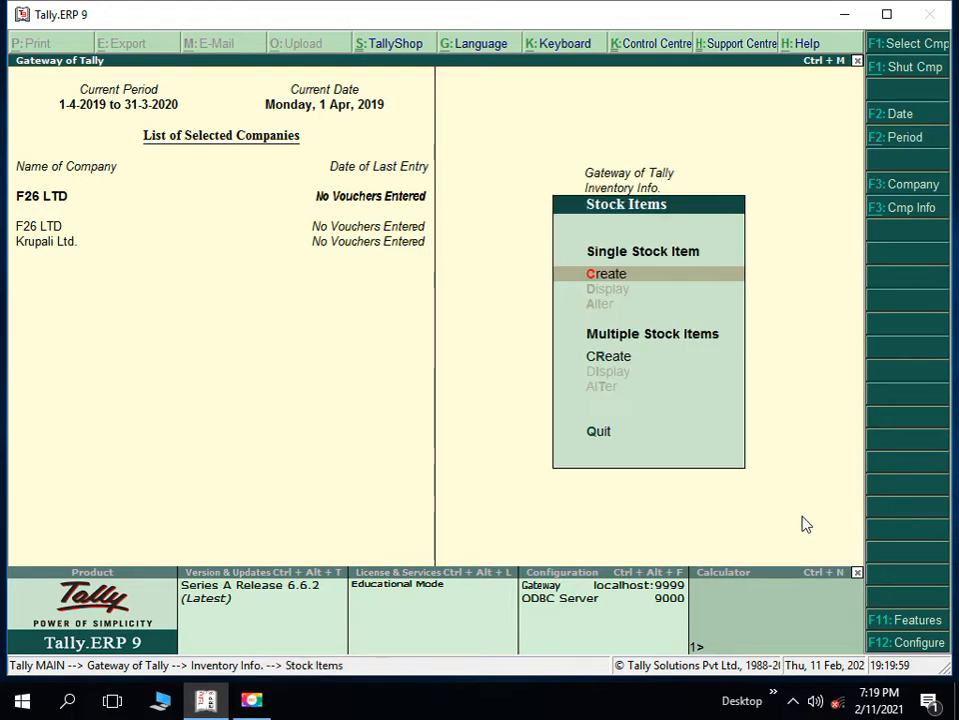
pyautogui.press('Return')
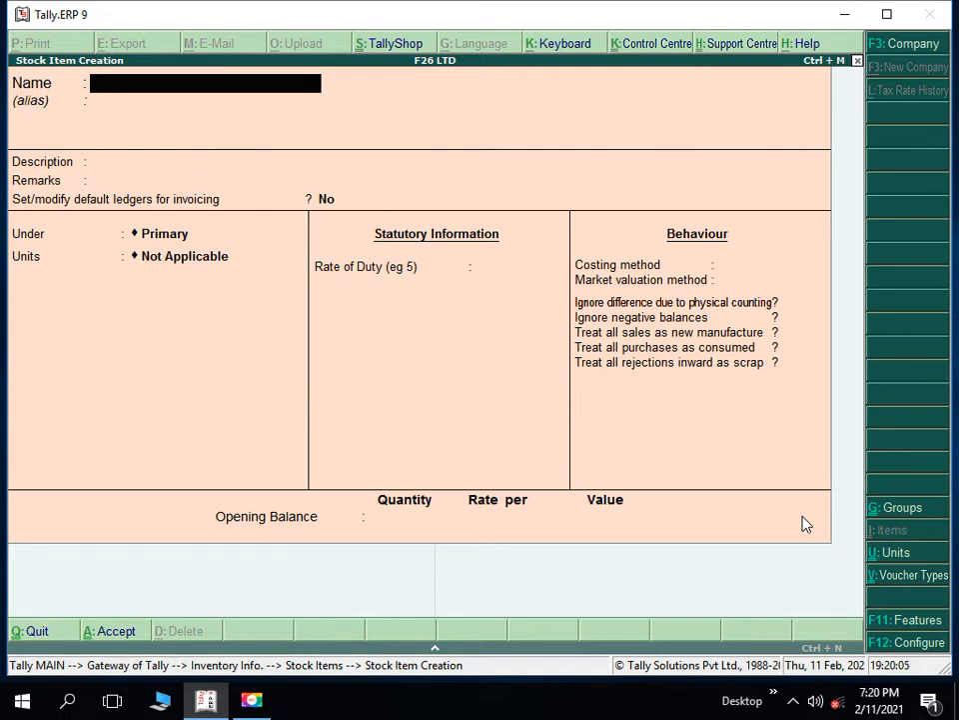
pyautogui.write('WASHING P')
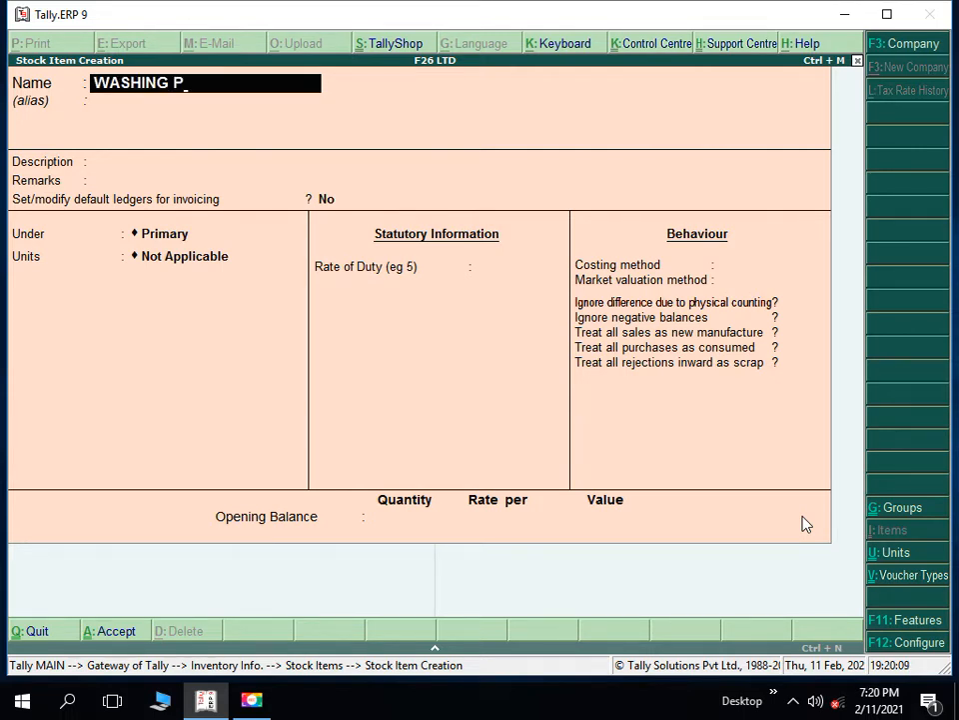
pyautogui.write('OWDER')
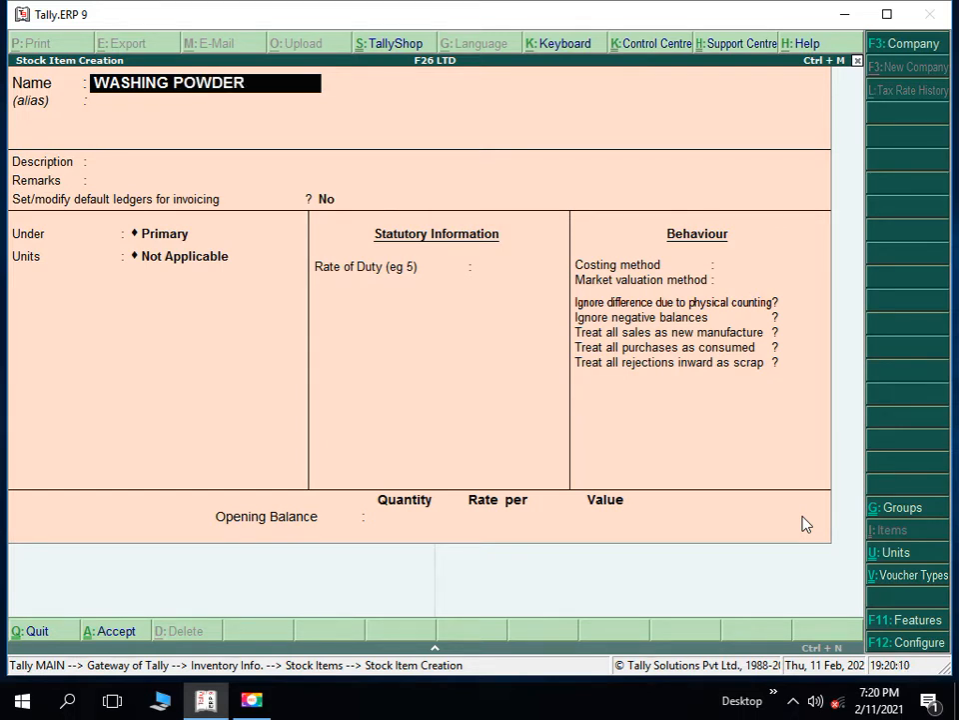
pyautogui.press('Return')
pyautogui.press('Return')
pyautogui.press('Return')
pyautogui.press('Return')
pyautogui.press('Return')
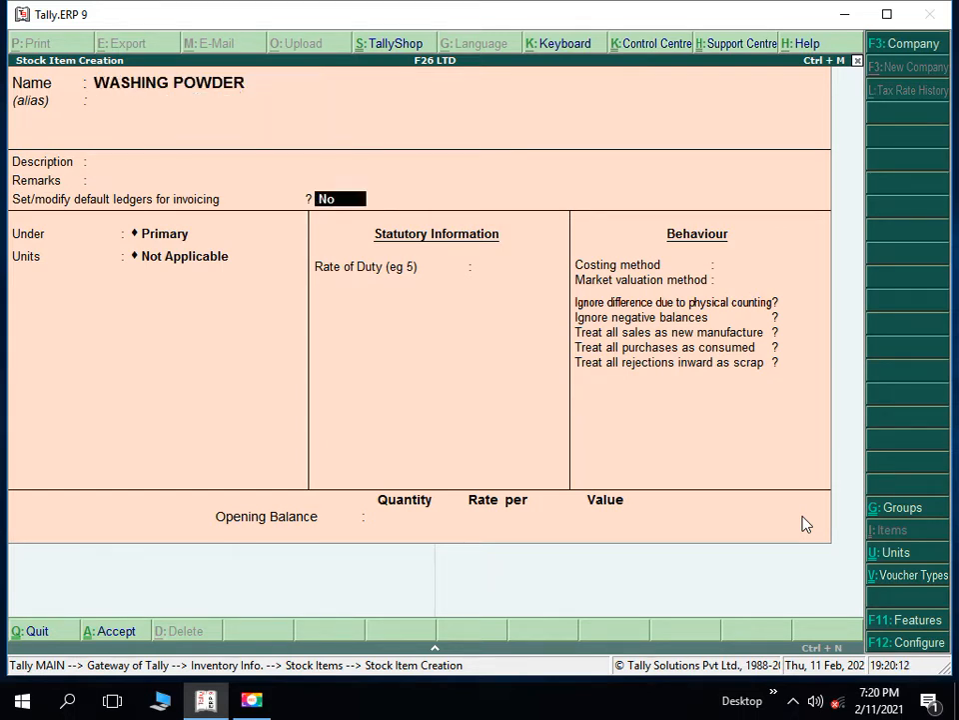
pyautogui.press('Return')
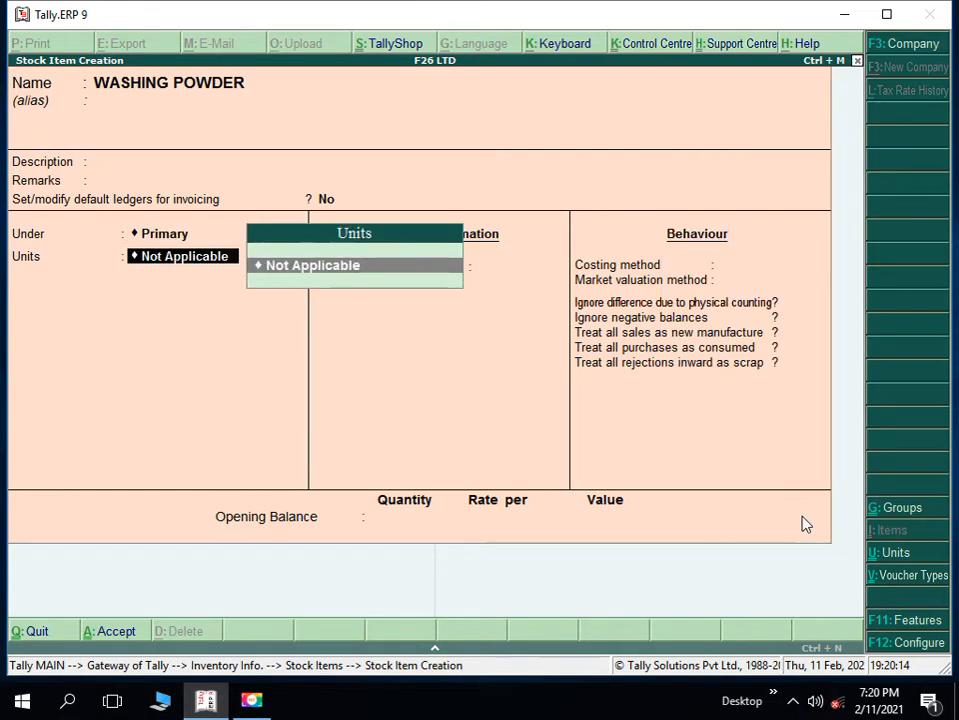
# - Create a simple unit with the symbol PKTS for WASHING POWDER and save the stock item
pyautogui.hotkey('alt', 'c')
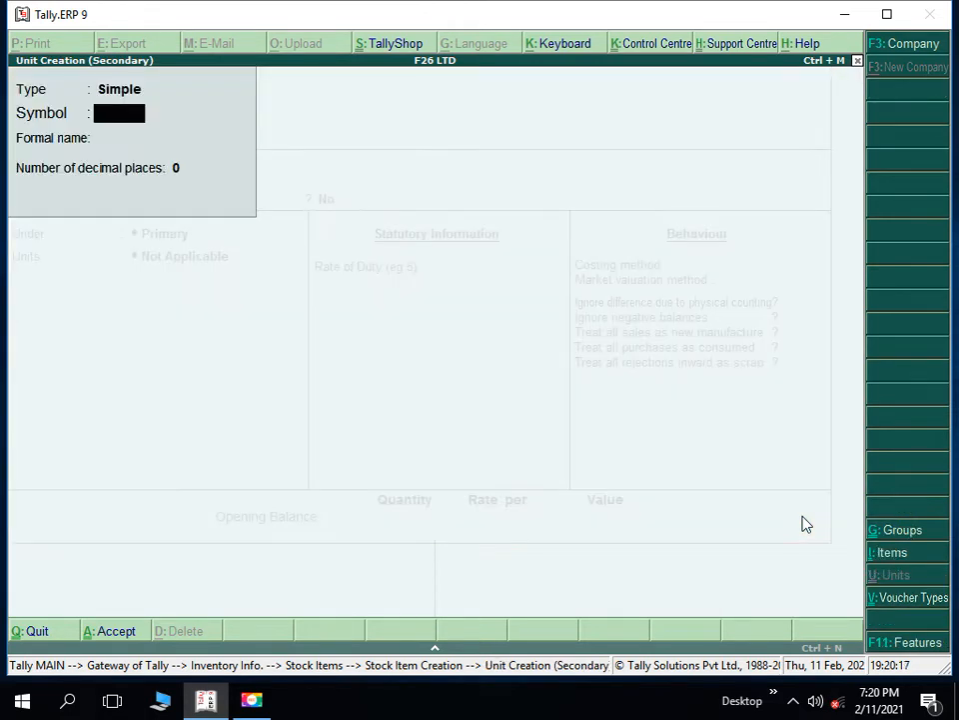
pyautogui.write('PKTS')
pyautogui.press('Return')
pyautogui.press('Return')
pyautogui.press('Return')
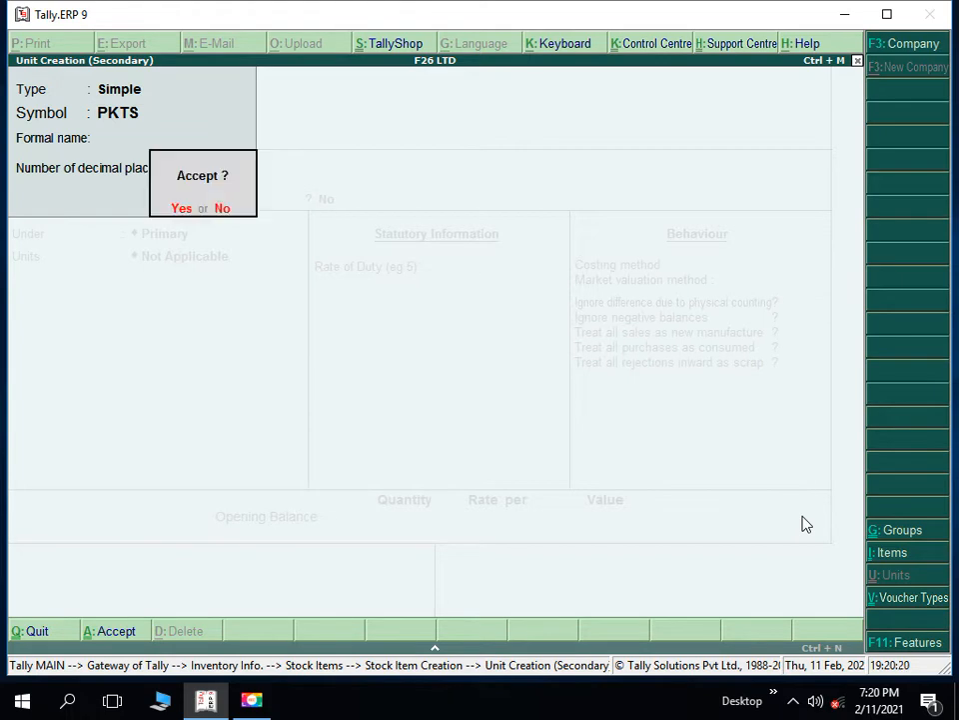
pyautogui.press('Return')
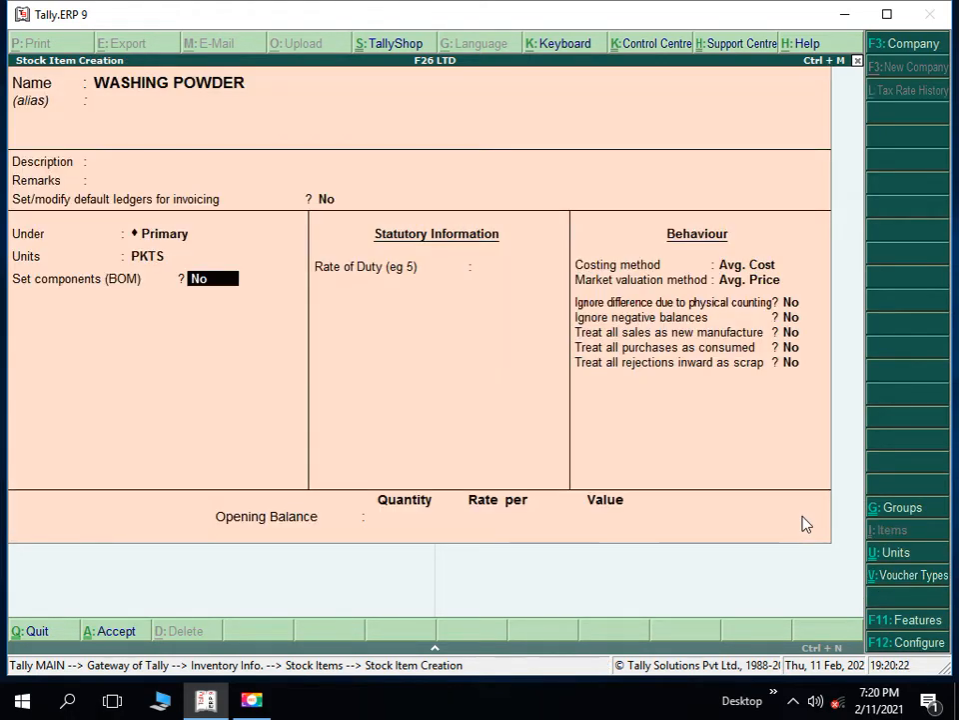
pyautogui.hotkey('ctrl', 'a')
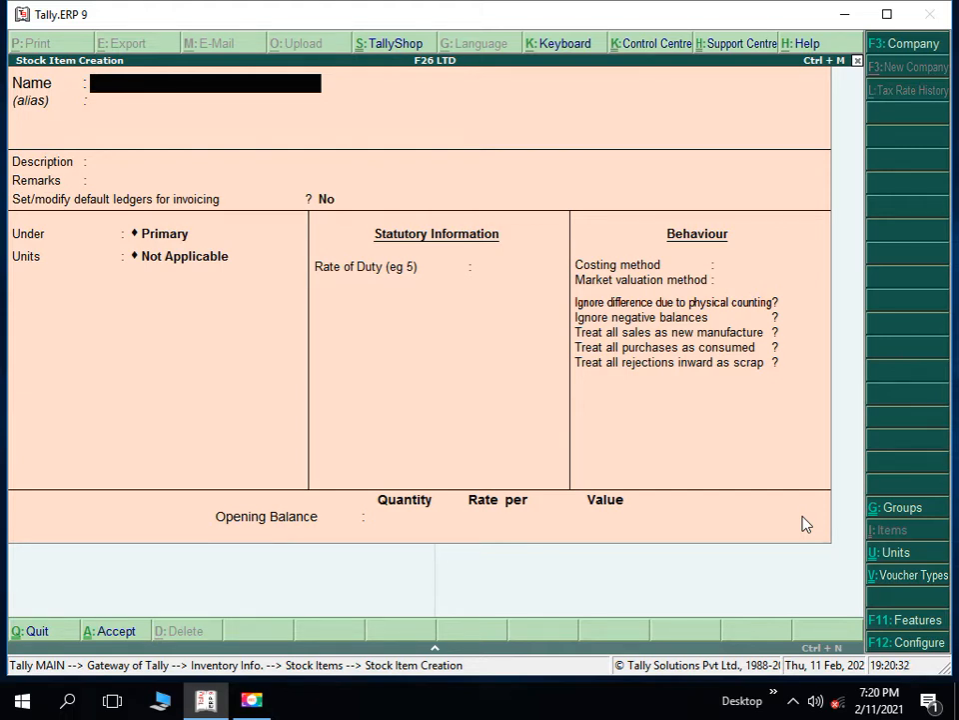
pyautogui.write('Fl')
pyautogui.write('NI')
pyautogui.write('LE')
pyautogui.press('Return')
pyautogui.press('Return')
pyautogui.press('Return')
pyautogui.press('Return')
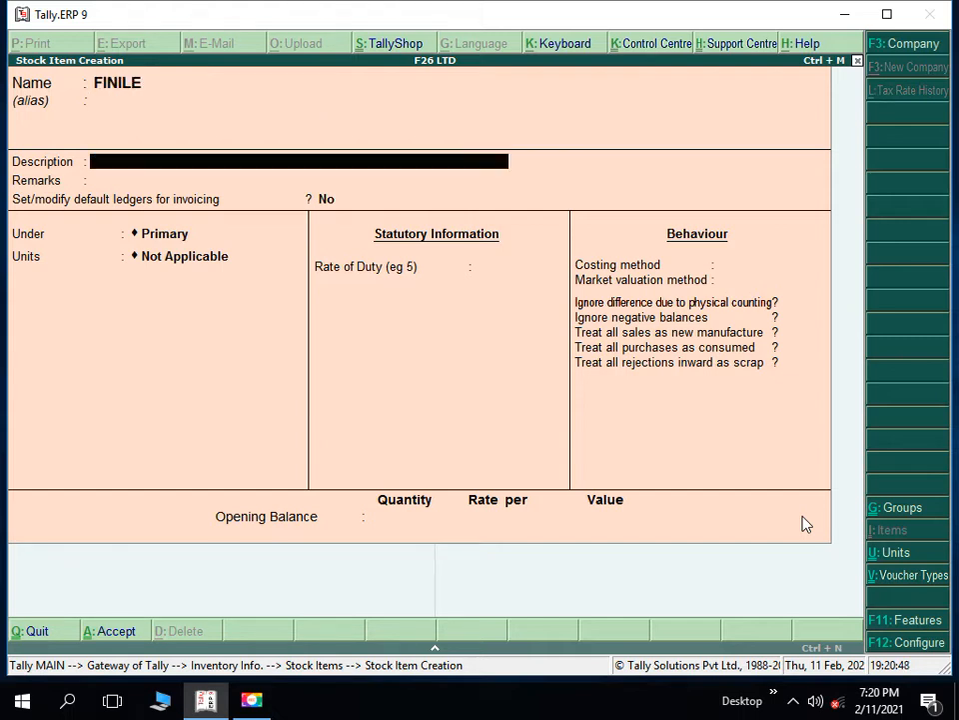
pyautogui.press('Return')
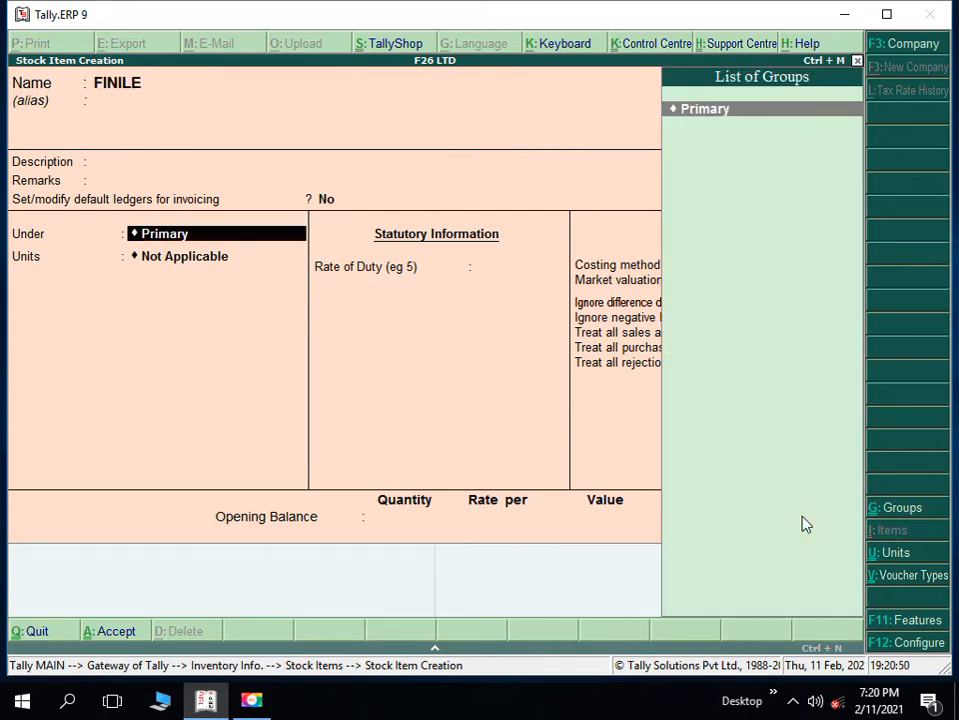
pyautogui.press('Return')
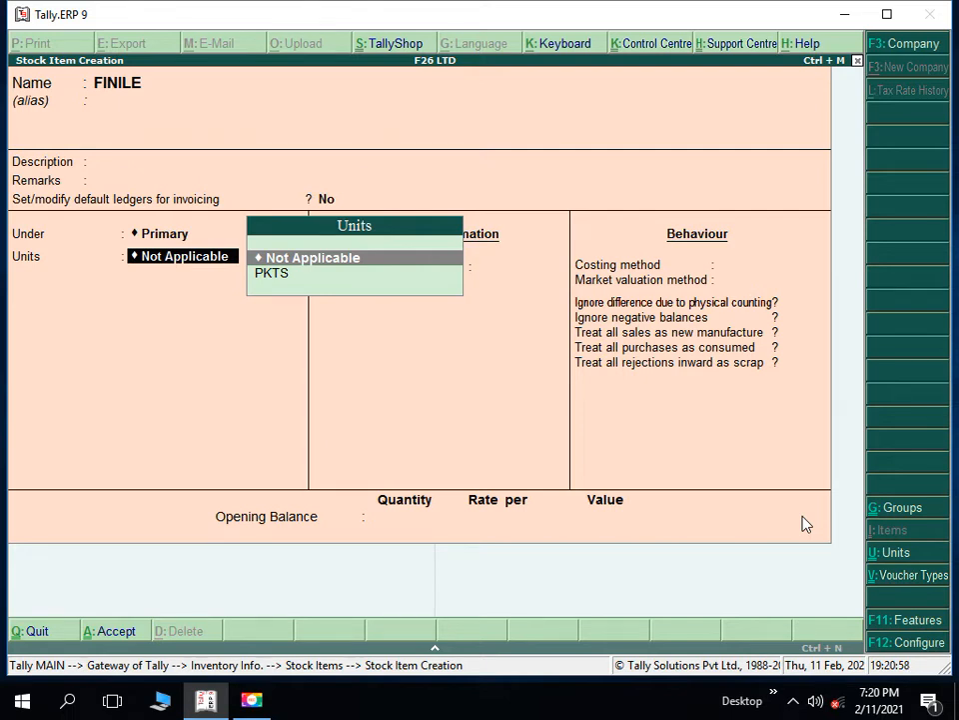
pyautogui.press('BackSpace')
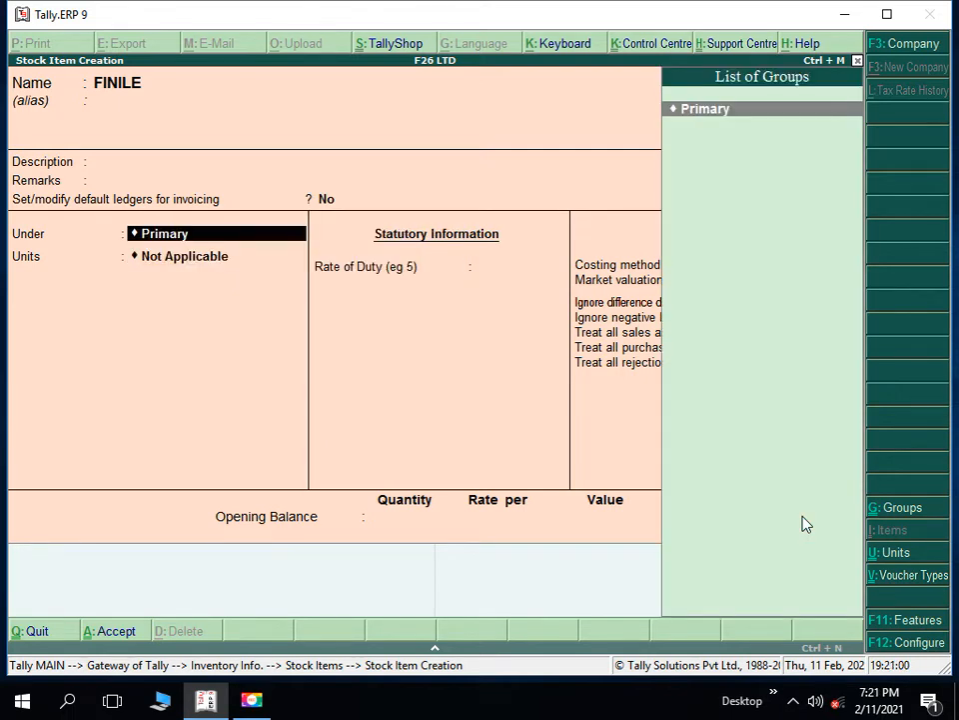
pyautogui.press('BackSpace')
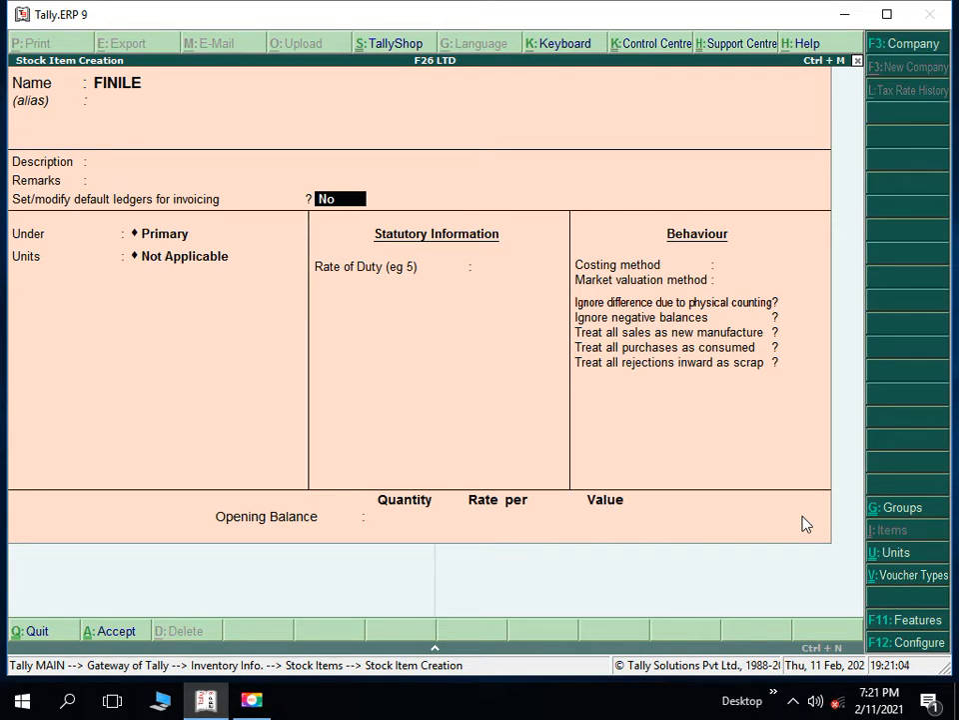
pyautogui.press('BackSpace')
pyautogui.press('BackSpace')
pyautogui.press('BackSpace')
pyautogui.press('BackSpace')
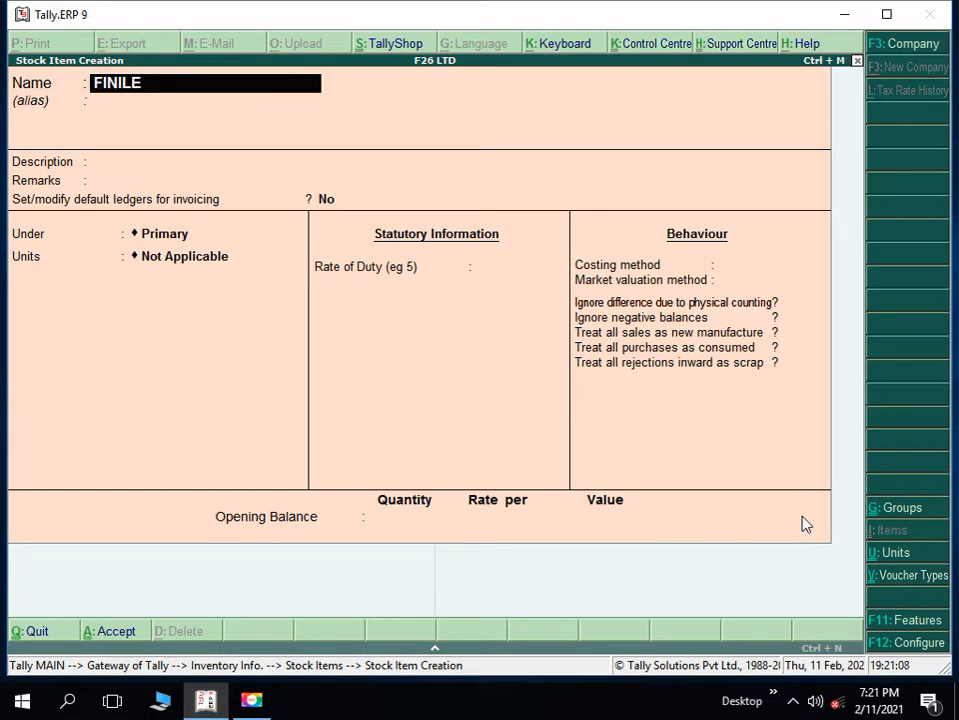
pyautogui.write('PHINAILE')
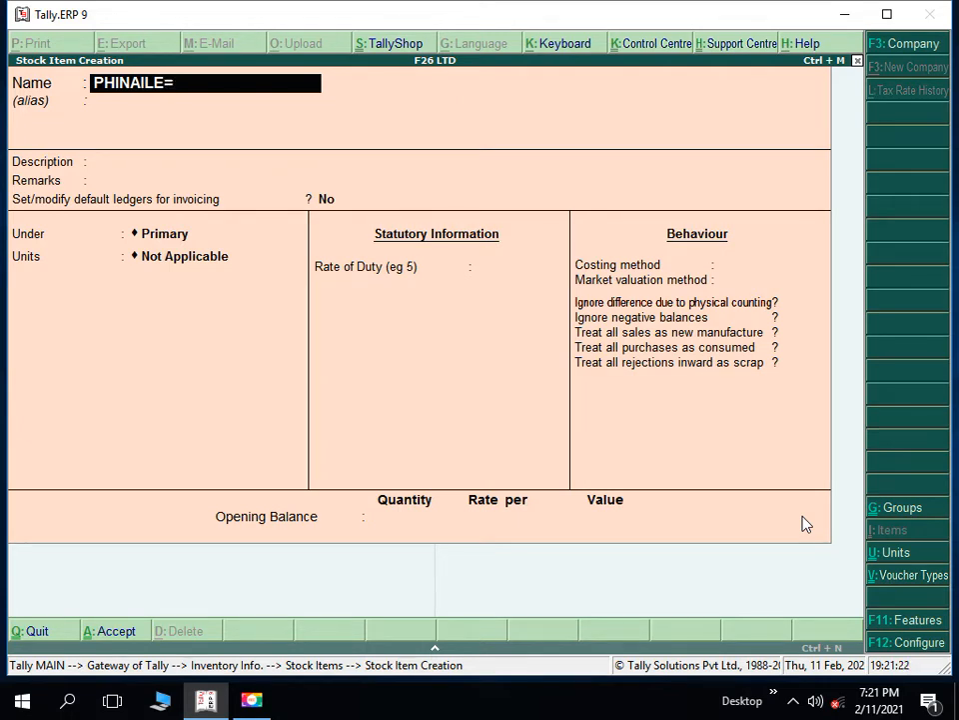
pyautogui.press('BackSpace')
pyautogui.press('BackSpace')
pyautogui.press('BackSpace')
pyautogui.press('BackSpace')
pyautogui.press('BackSpace')
pyautogui.press('BackSpace')
pyautogui.press('BackSpace')
pyautogui.press('BackSpace')
pyautogui.press('BackSpace')
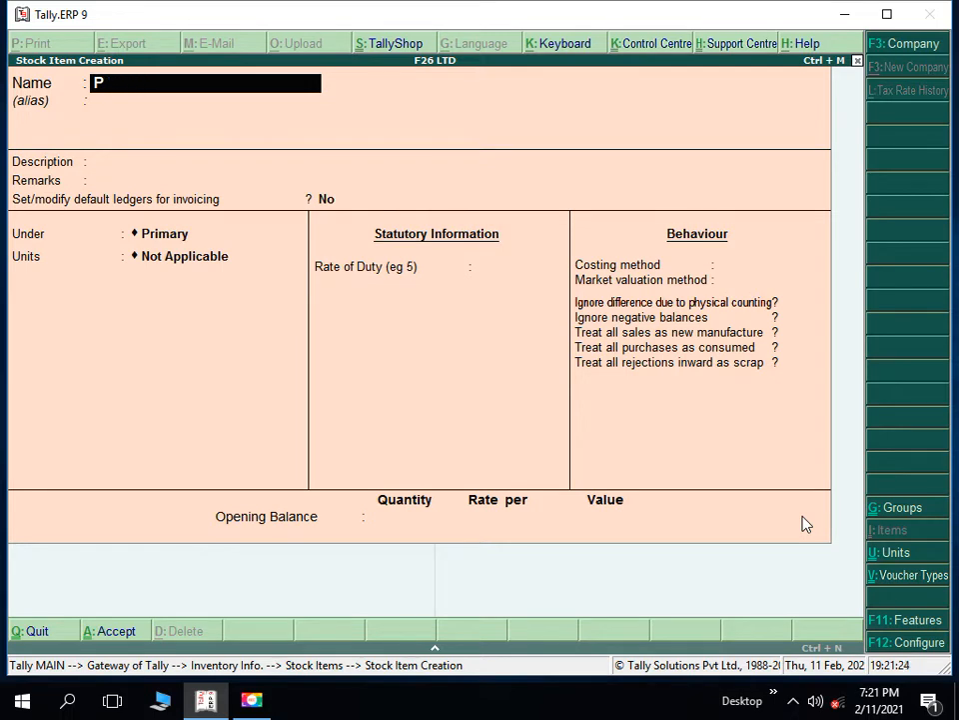
# - Name the stock item SENITIZER and place it under Primary, leaving alias, description and remarks blank
pyautogui.write('SENITIZER')
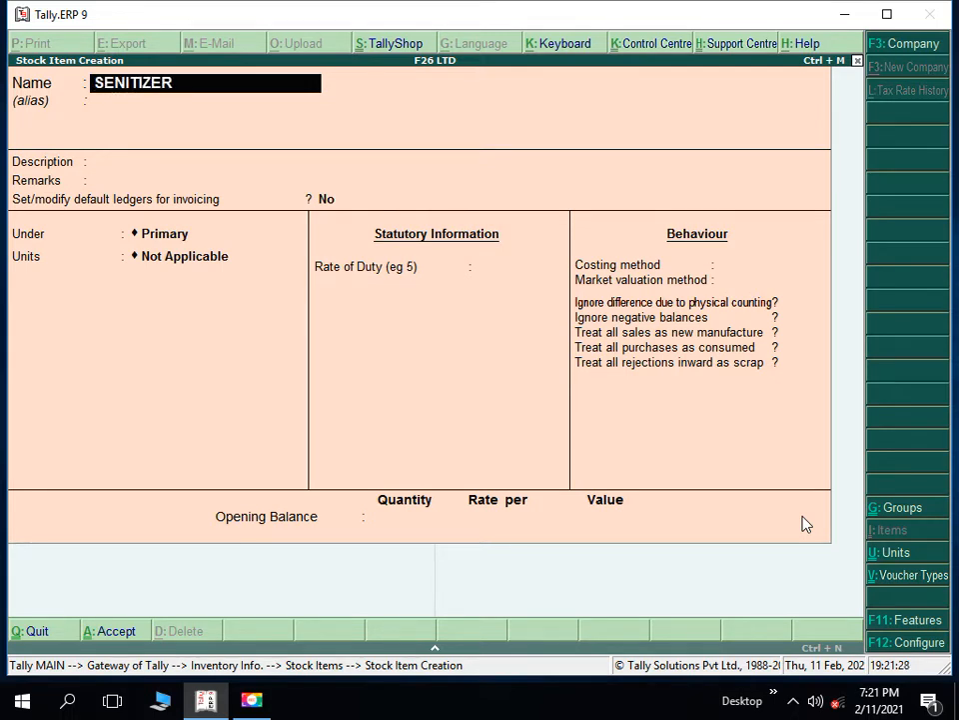
pyautogui.press('Return')
pyautogui.press('Return')
pyautogui.press('Return')
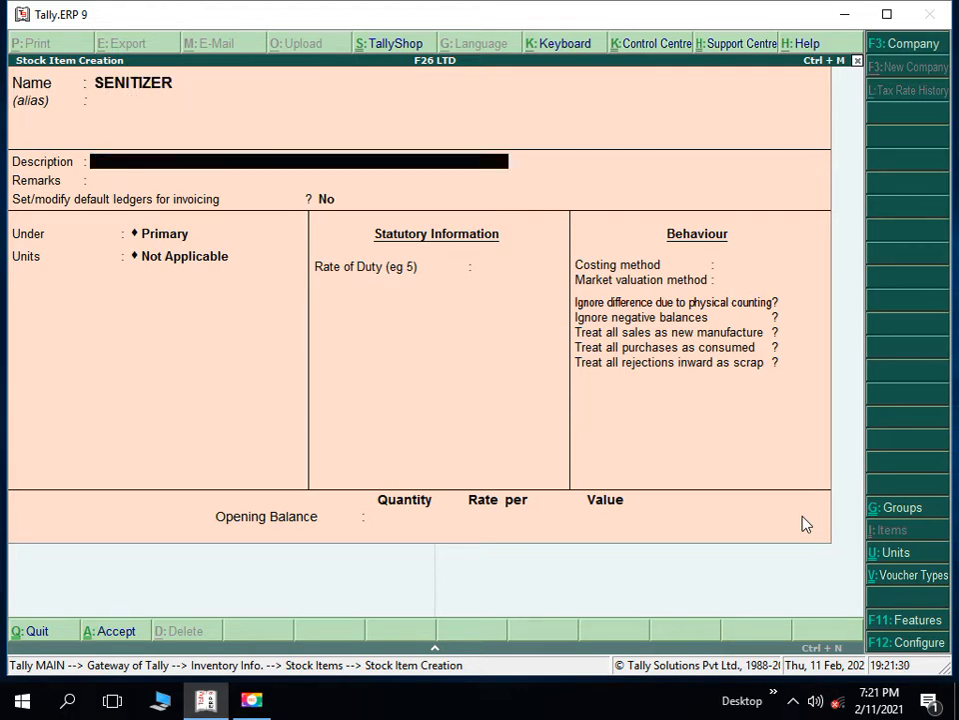
pyautogui.press('Return')
pyautogui.press('Return')
pyautogui.press('Return')
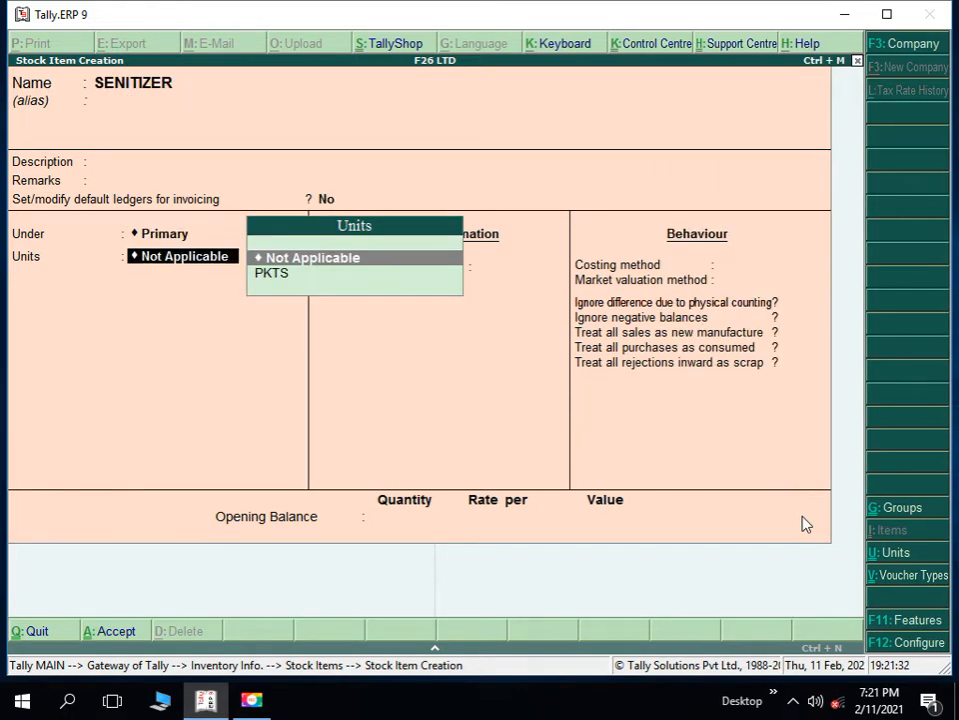
# - Create a simple unit with the symbol BOTTLES for SENITIZER and save the stock item
pyautogui.hotkey('alt', 'c')
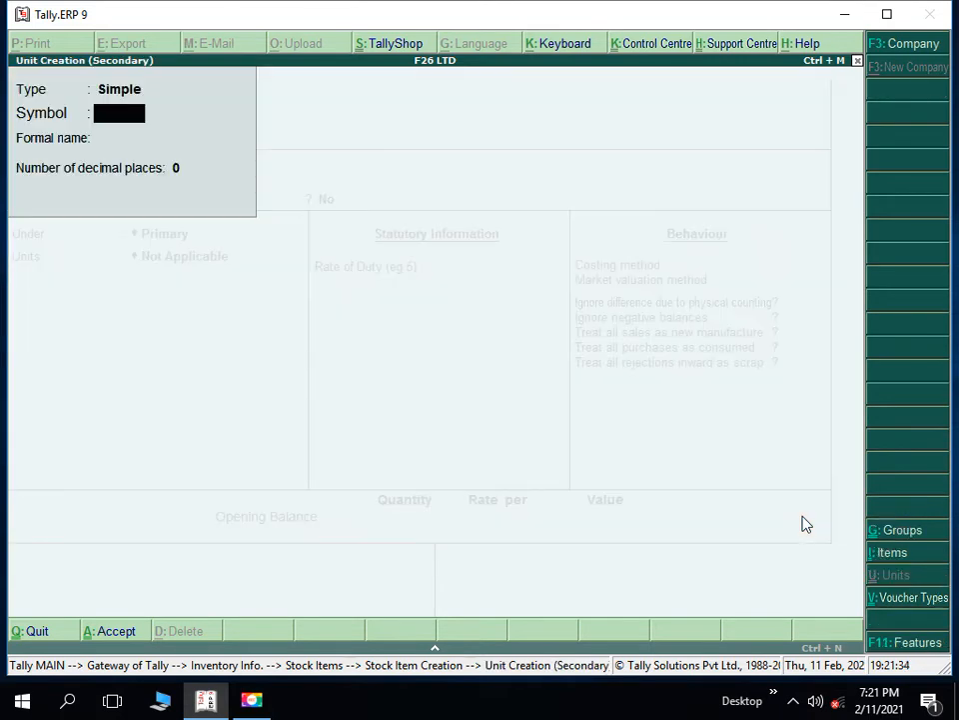
pyautogui.write('BOTTLES')
pyautogui.press('Return')
pyautogui.press('Return')
pyautogui.press('Return')
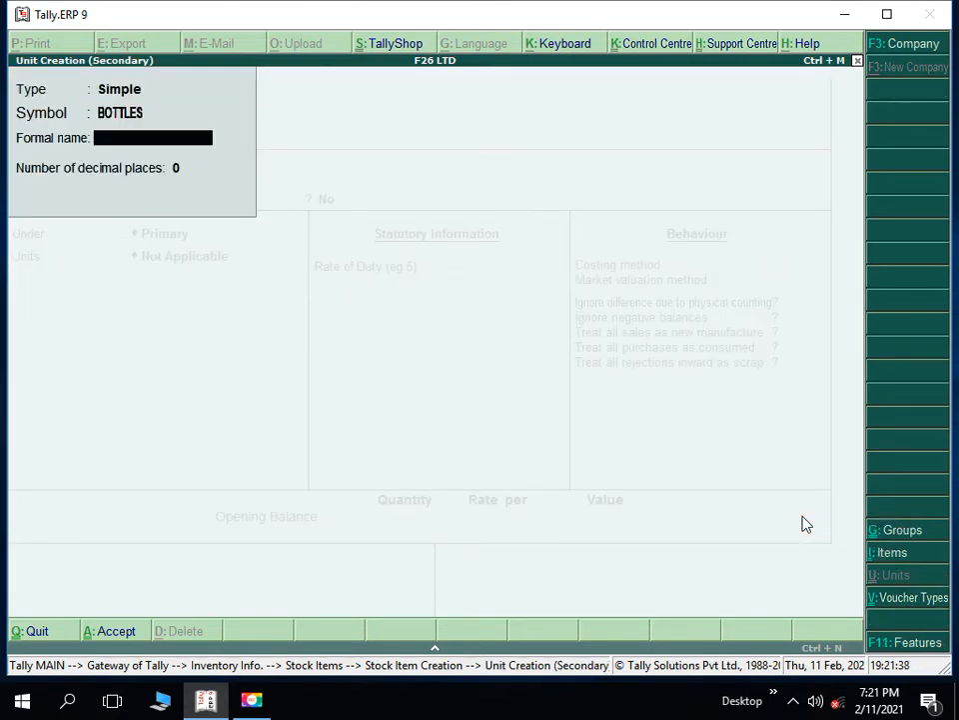
pyautogui.press('Return')
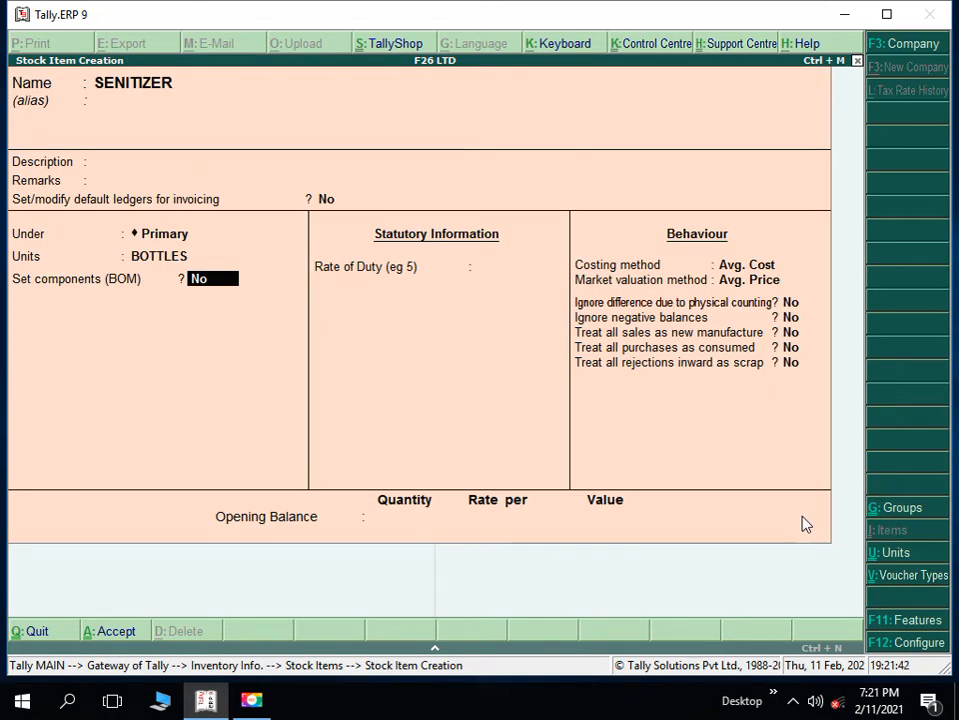
pyautogui.hotkey('ctrl', 'a')
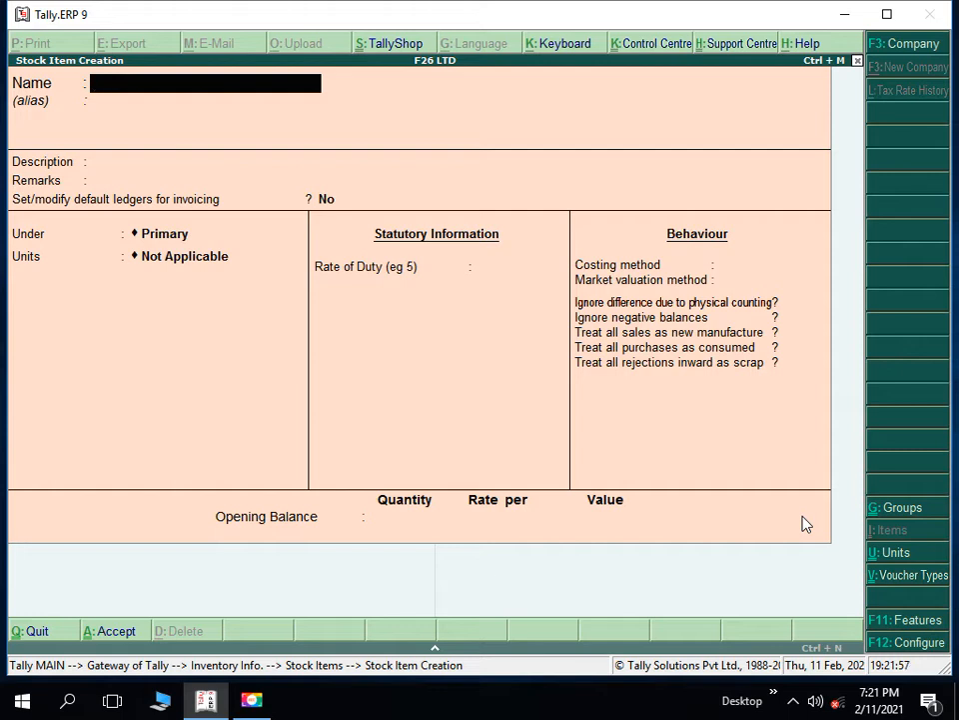
# - Start another stock item named MASKS under Primary, leaving alias, description and remarks blank
pyautogui.write('MA')
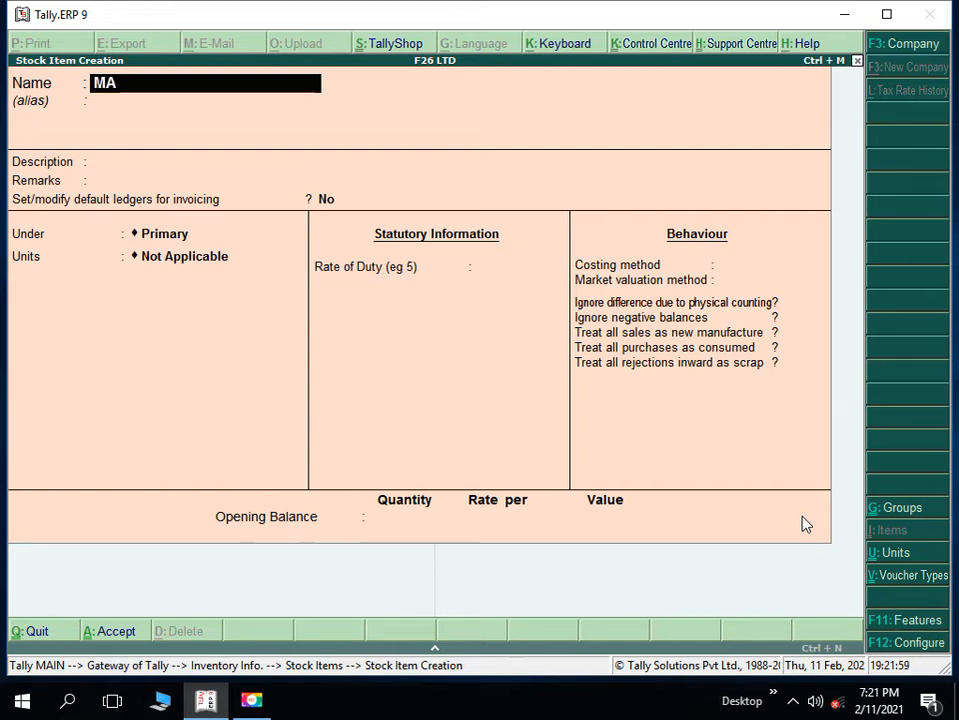
pyautogui.write('SKS')
pyautogui.press('Return')
pyautogui.press('Return')
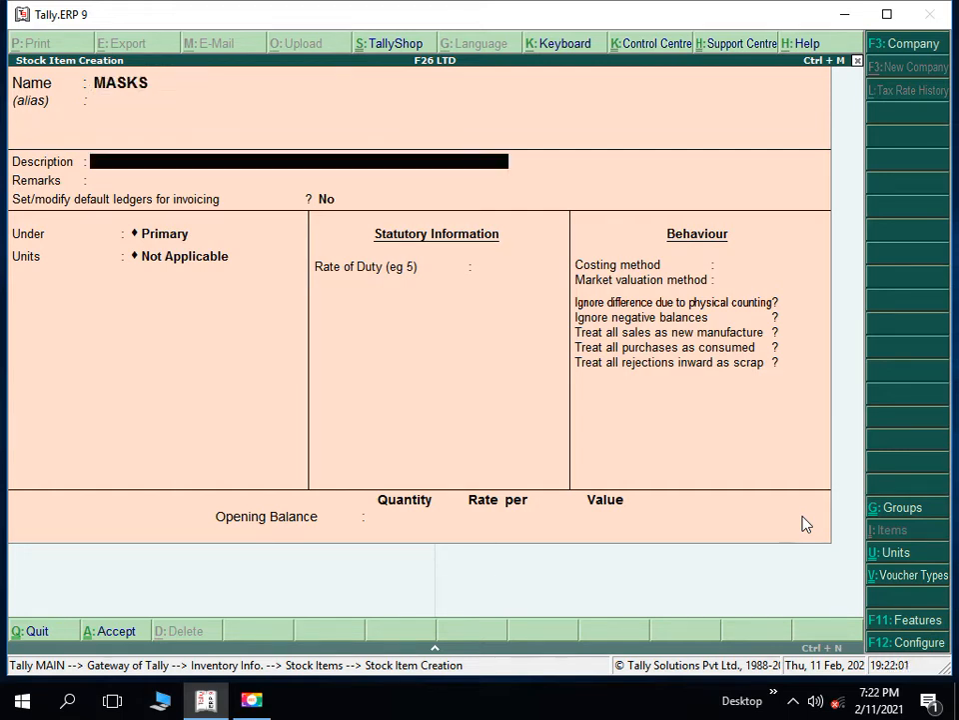
pyautogui.press('Return')
pyautogui.press('Return')
pyautogui.press('Return')
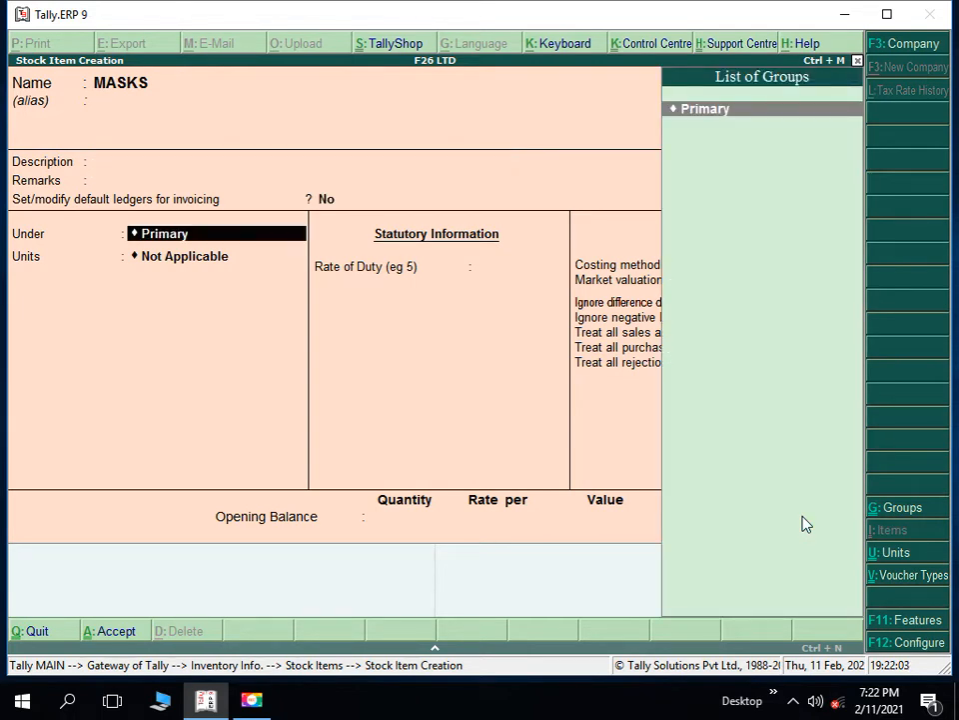
pyautogui.press('Return')
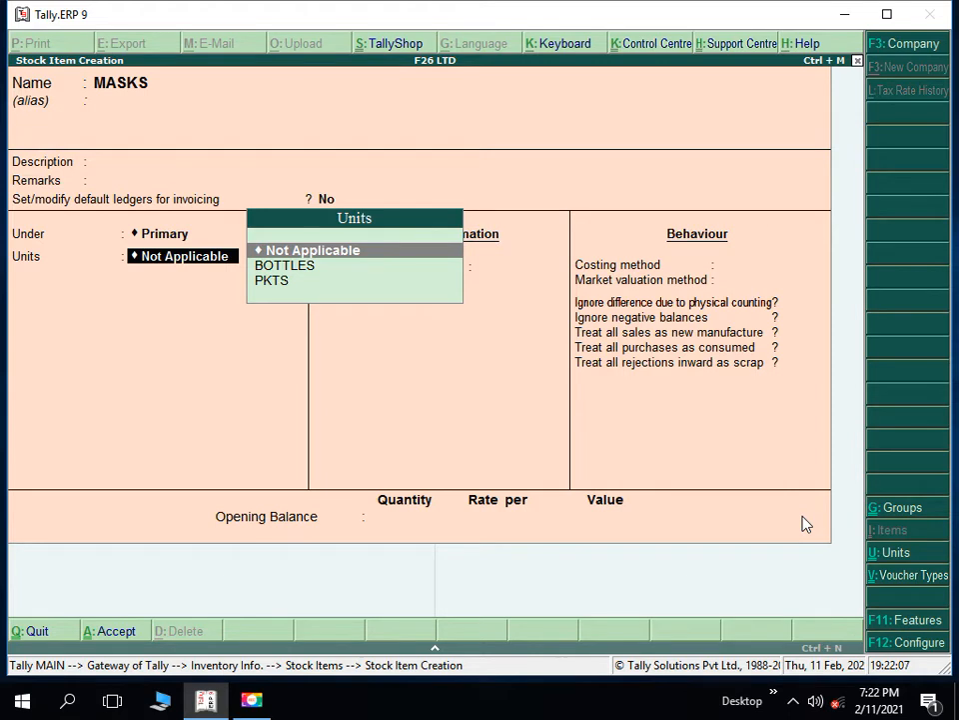
# - Create a simple unit with the symbol PCS for MASKS and save the stock item
pyautogui.hotkey('alt', 'c')
pyautogui.write('PCS\\')
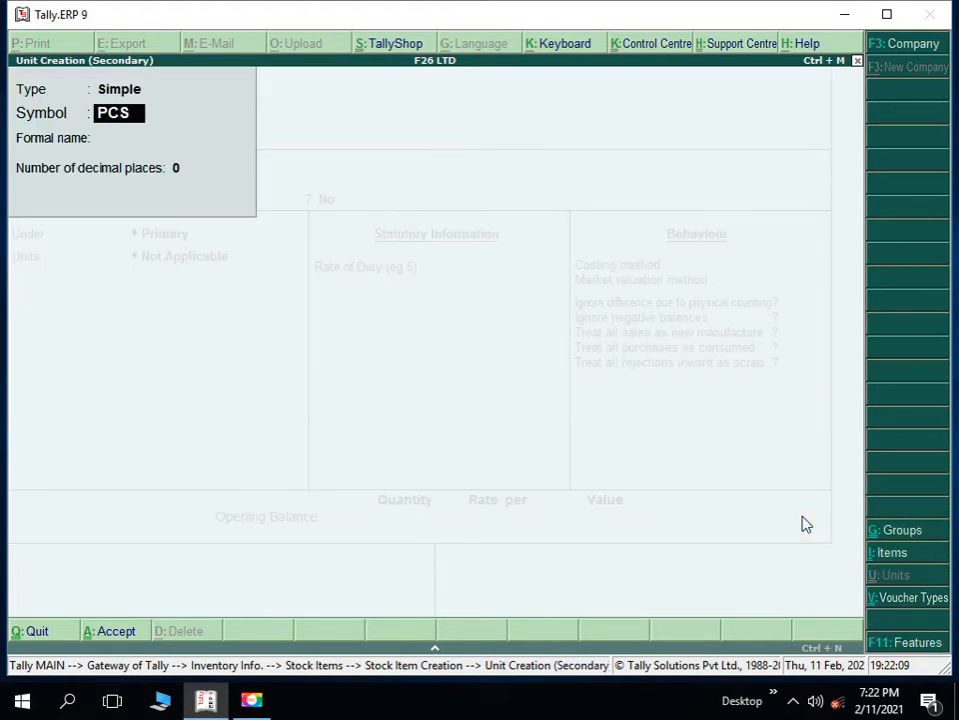
pyautogui.press('BackSpace')
pyautogui.press('BackSpace')
pyautogui.press('Return')
pyautogui.press('Return')
pyautogui.press('Return')
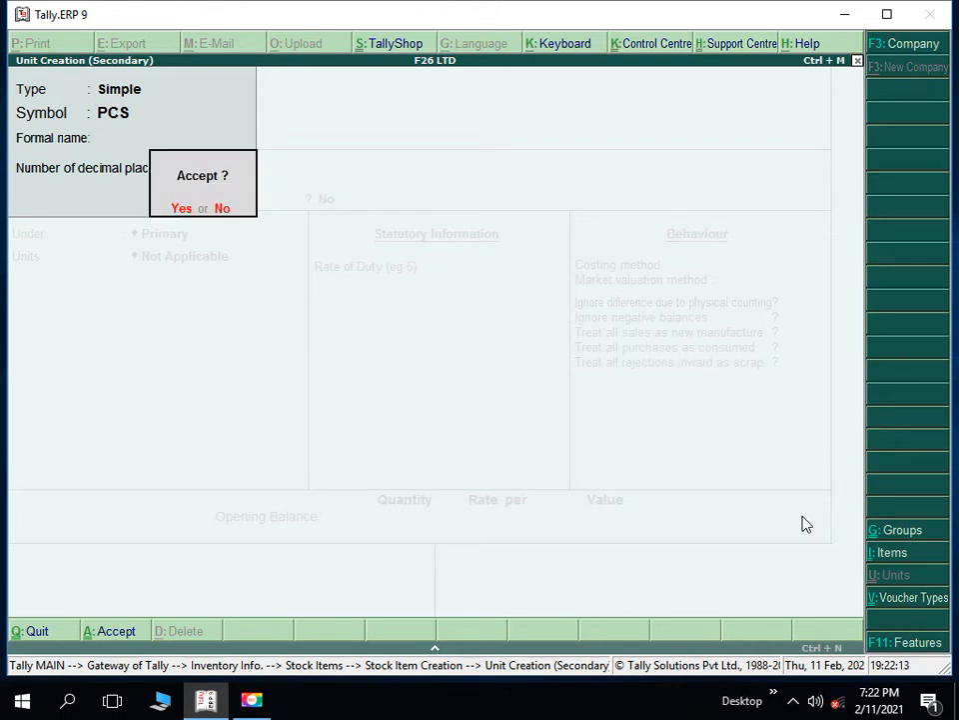
pyautogui.press('Return')
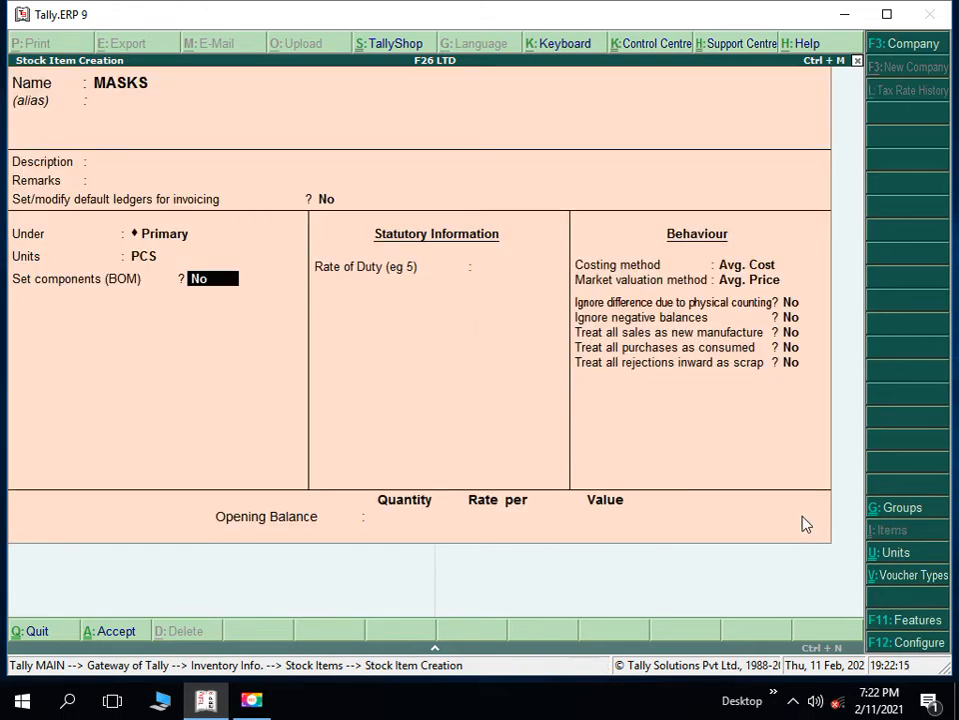
pyautogui.hotkey('ctrl', 'a')
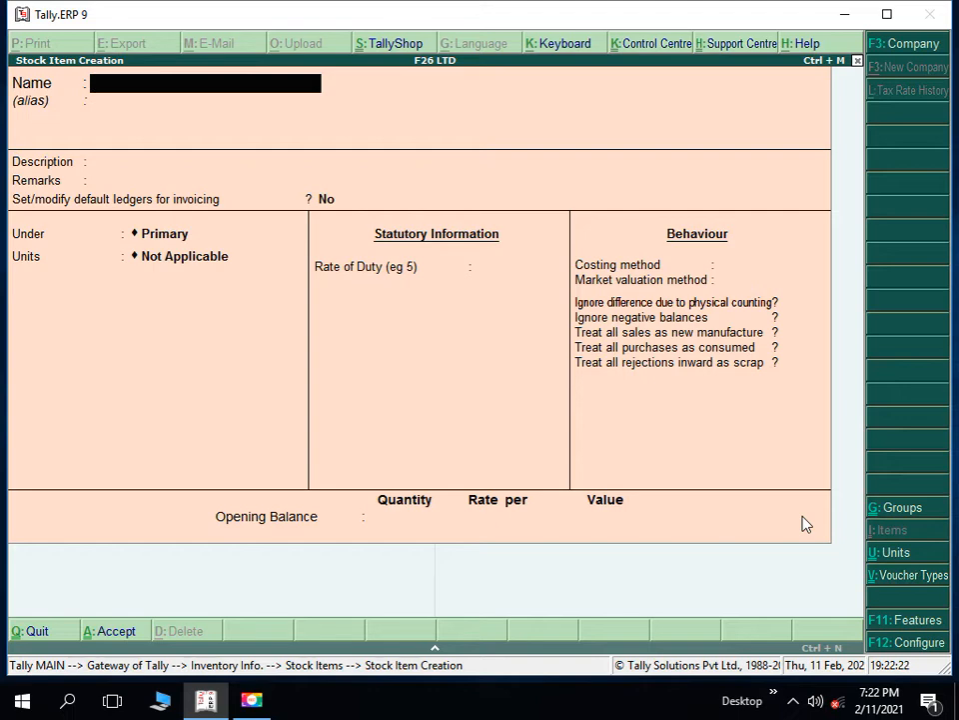
# - Leave stock item creation and open the creation form for a single ledger
pyautogui.press('Escape')
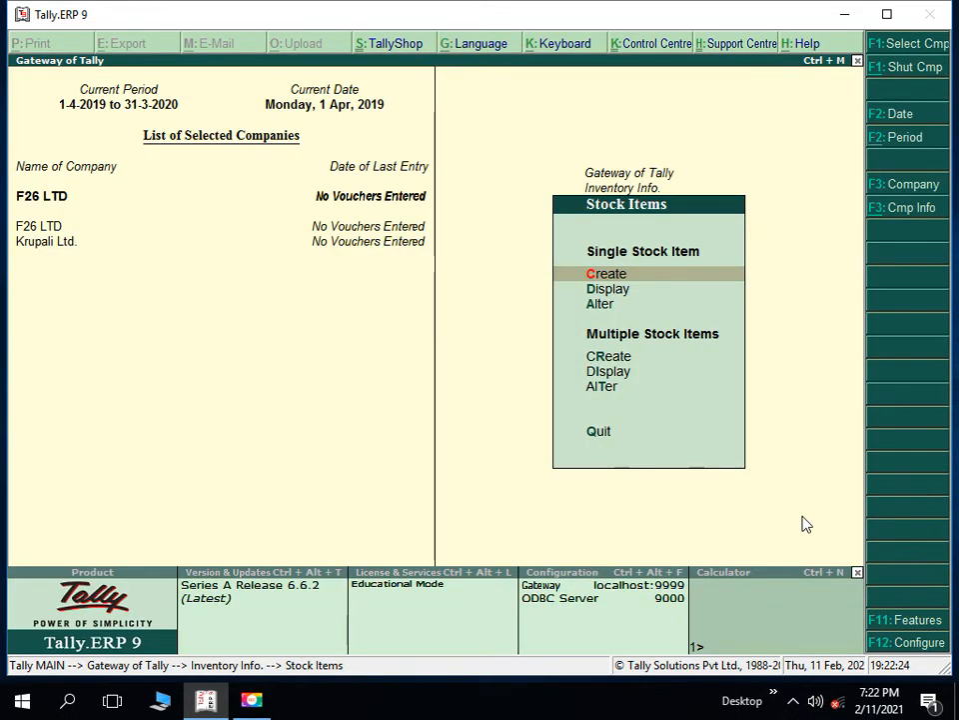
pyautogui.press('Escape')
pyautogui.press('Escape')
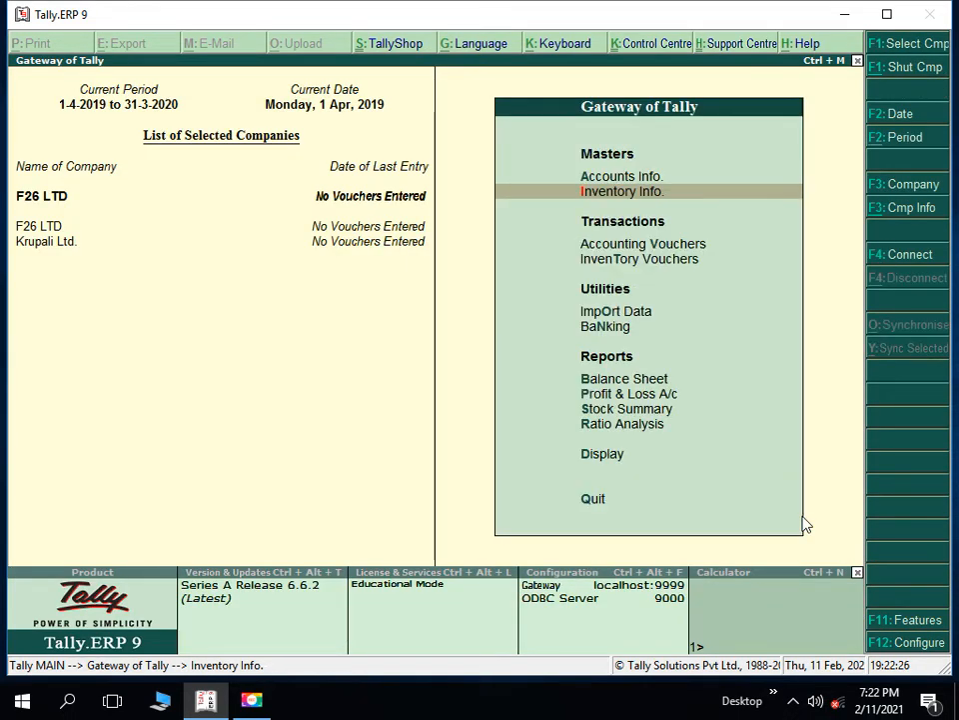
pyautogui.press('Up')
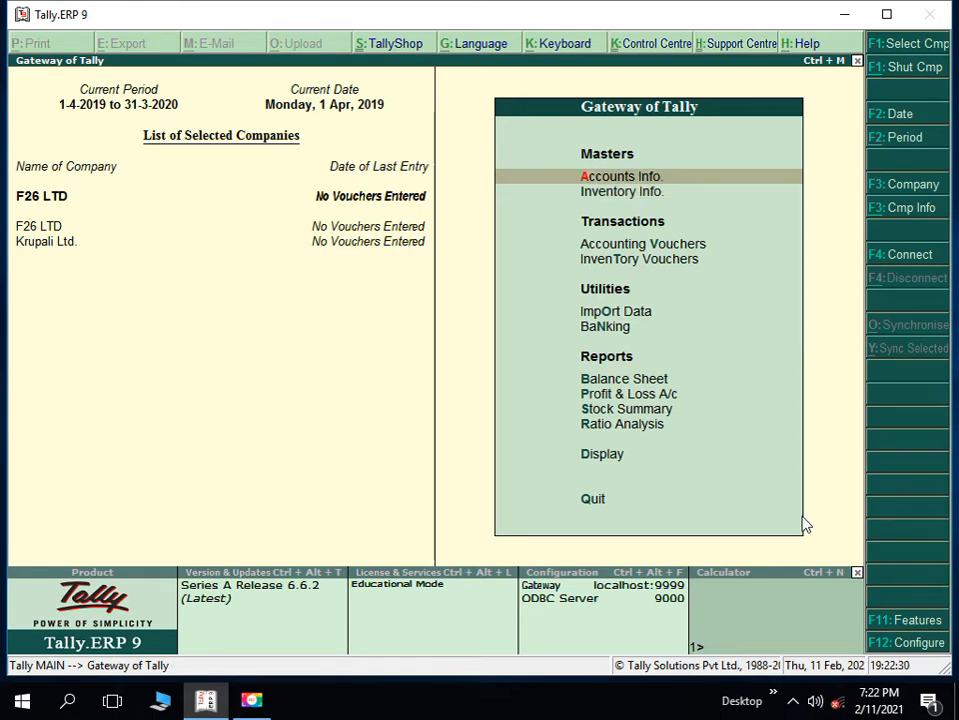
pyautogui.press('Return')
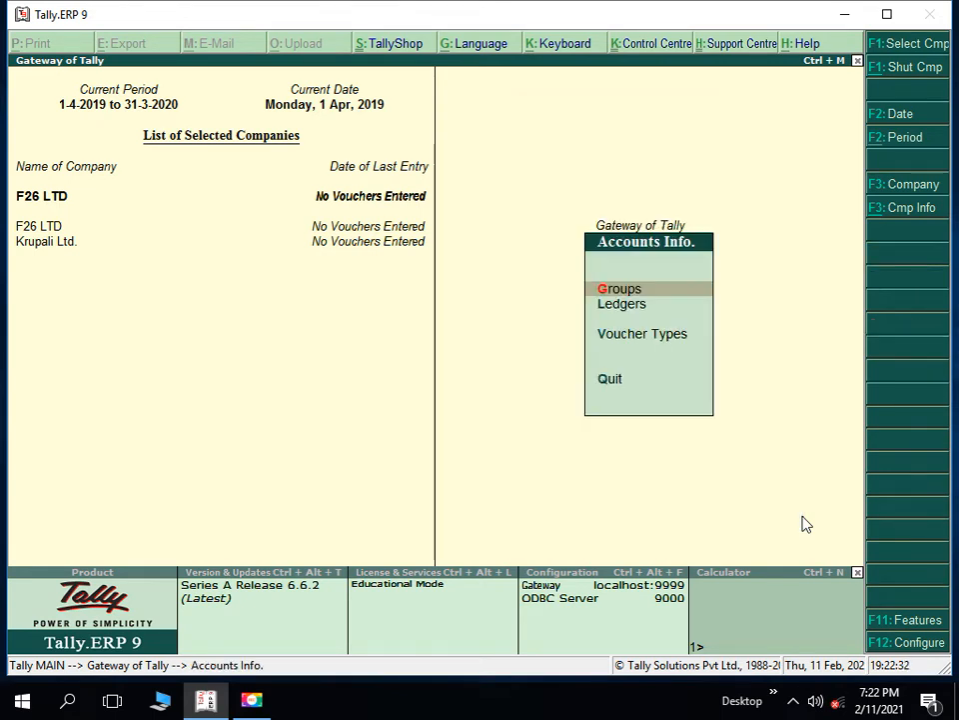
pyautogui.press('Down')
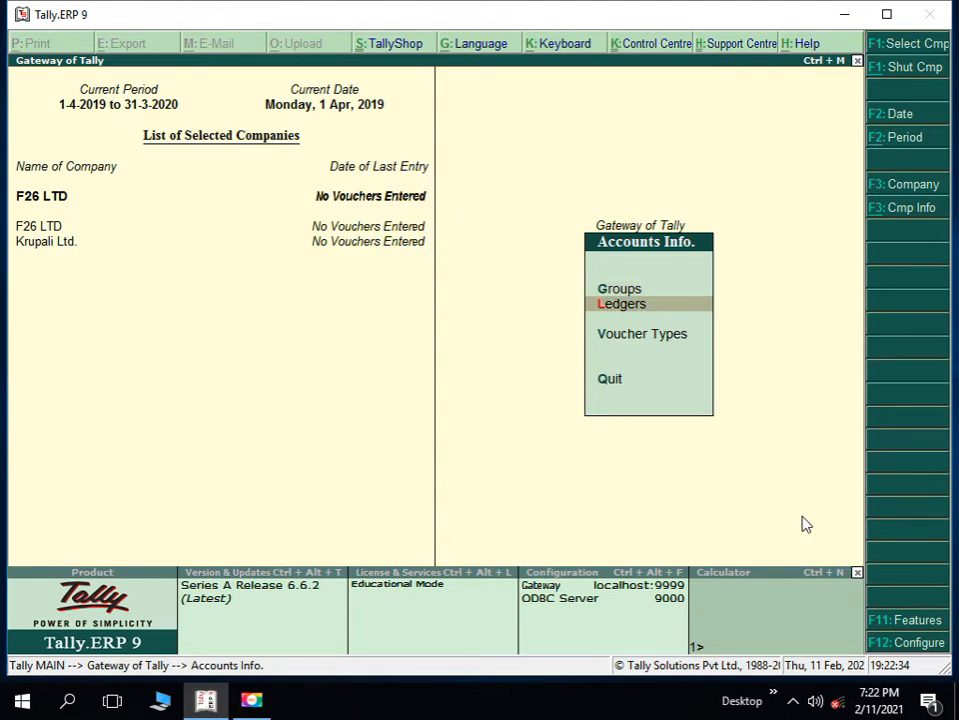
pyautogui.press('Return')
pyautogui.press('Return')
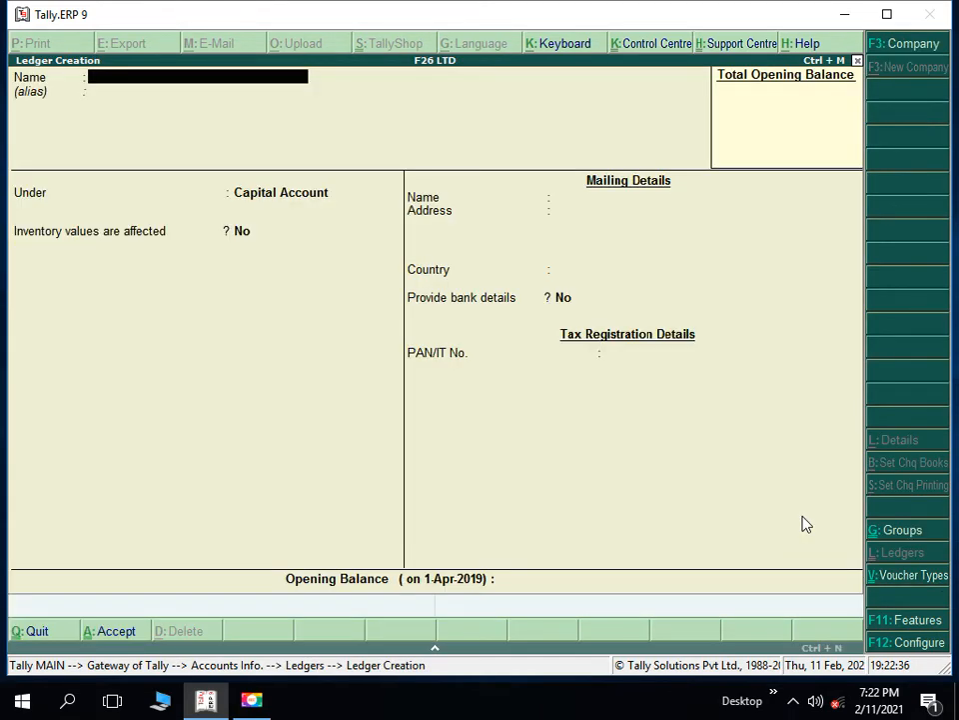
# - Create a ledger named PURCHASE A/C under Purchase Accounts with inventory values affected, and save it
pyautogui.write('PURCHASE A/C')
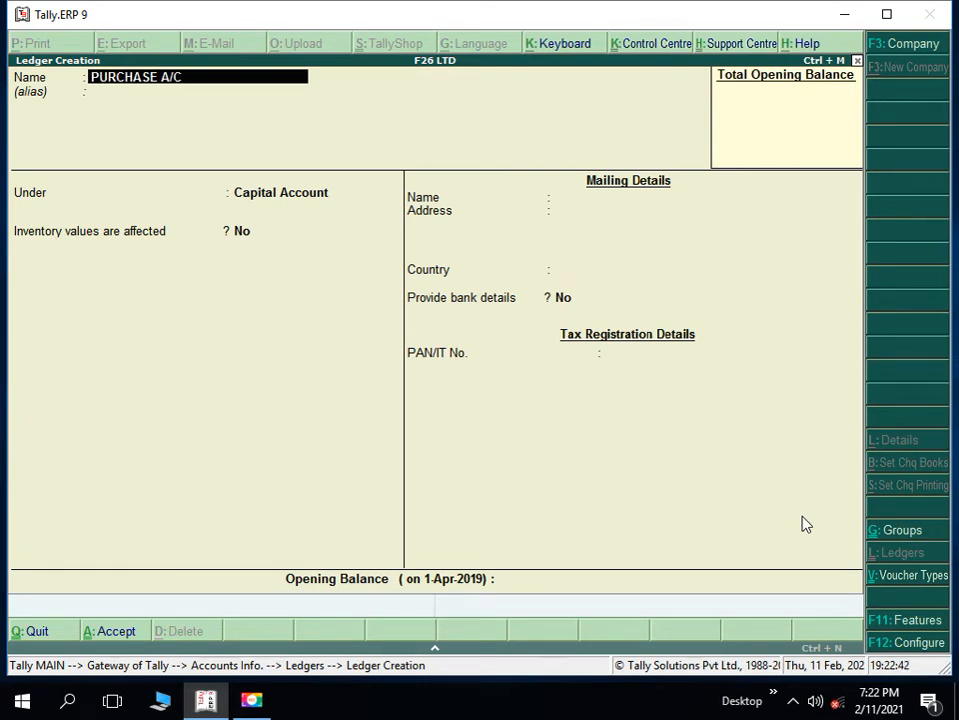
pyautogui.press('Return')
pyautogui.press('Return')
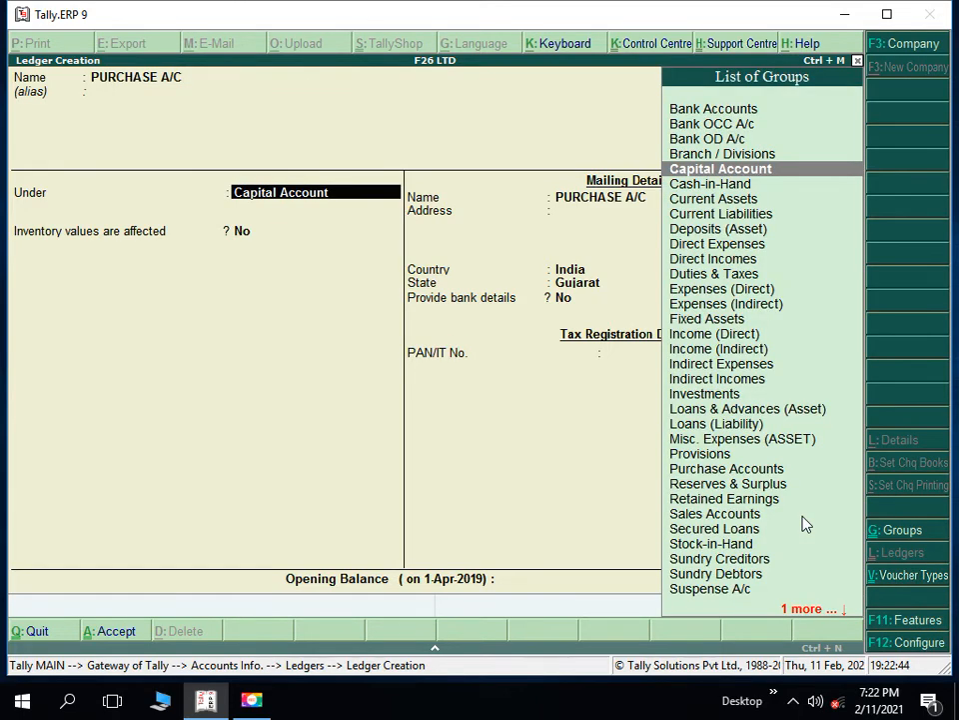
pyautogui.write('PUR')
pyautogui.press('Return')
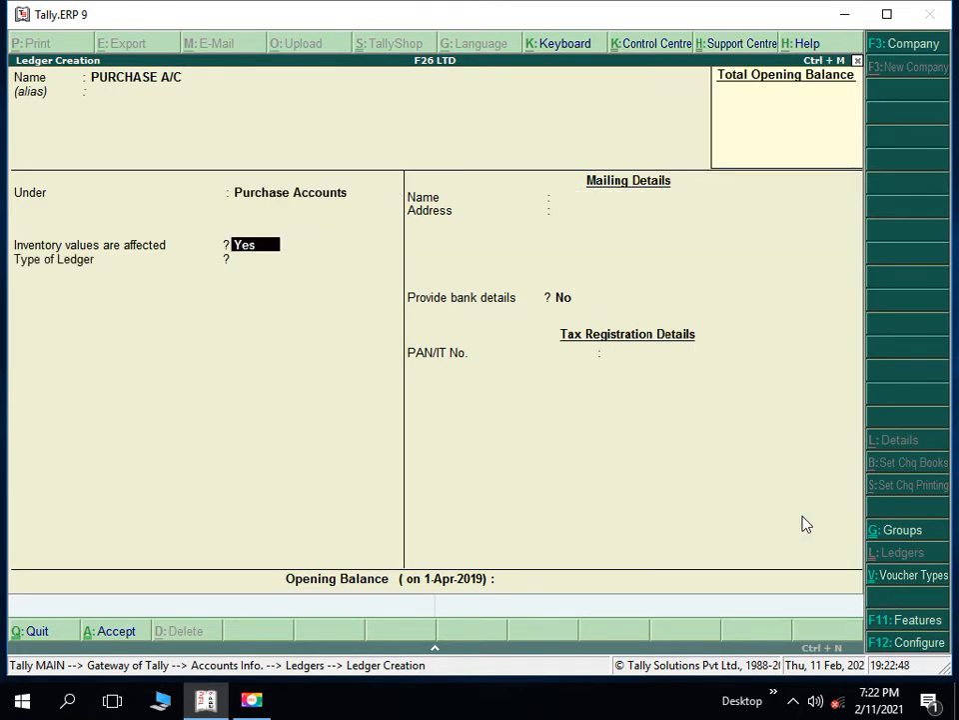
pyautogui.hotkey('ctrl', 'a')
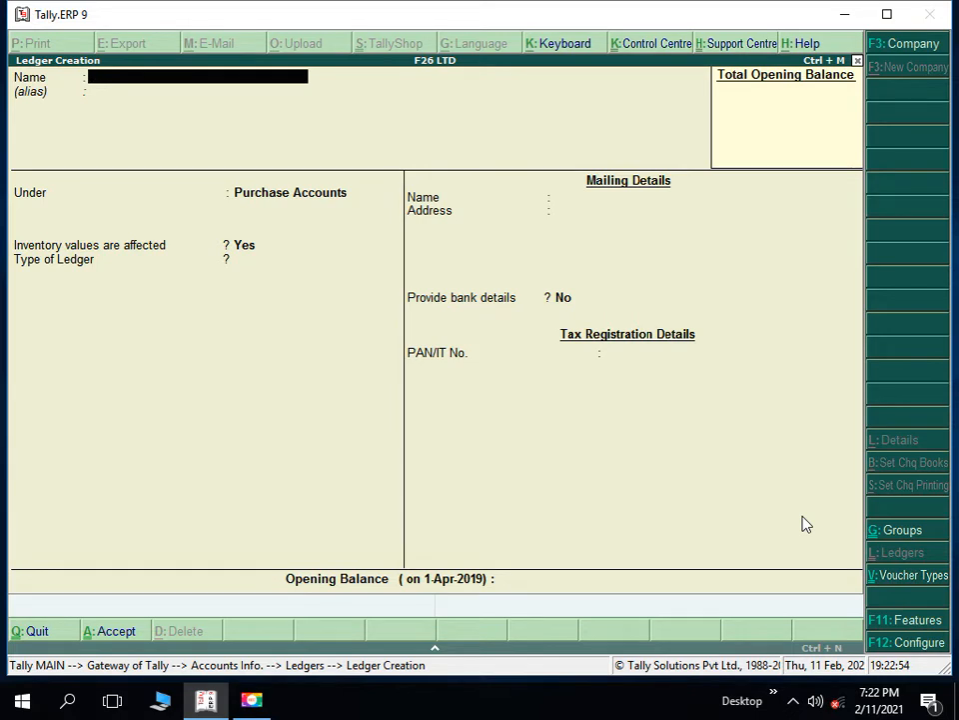
# - Start a ledger with the supplier's name under Sundry Creditors, with bill-by-bill balances and inventory values affected both set to No
pyautogui.write('CHINAM REDDY')
pyautogui.press('Return')
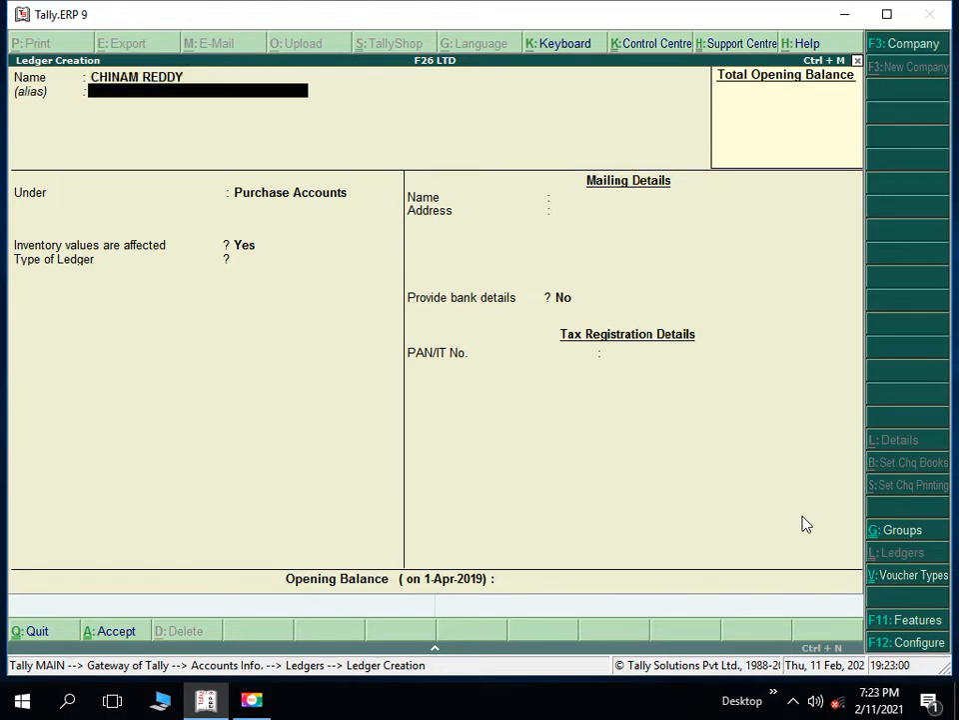
pyautogui.press('Return')
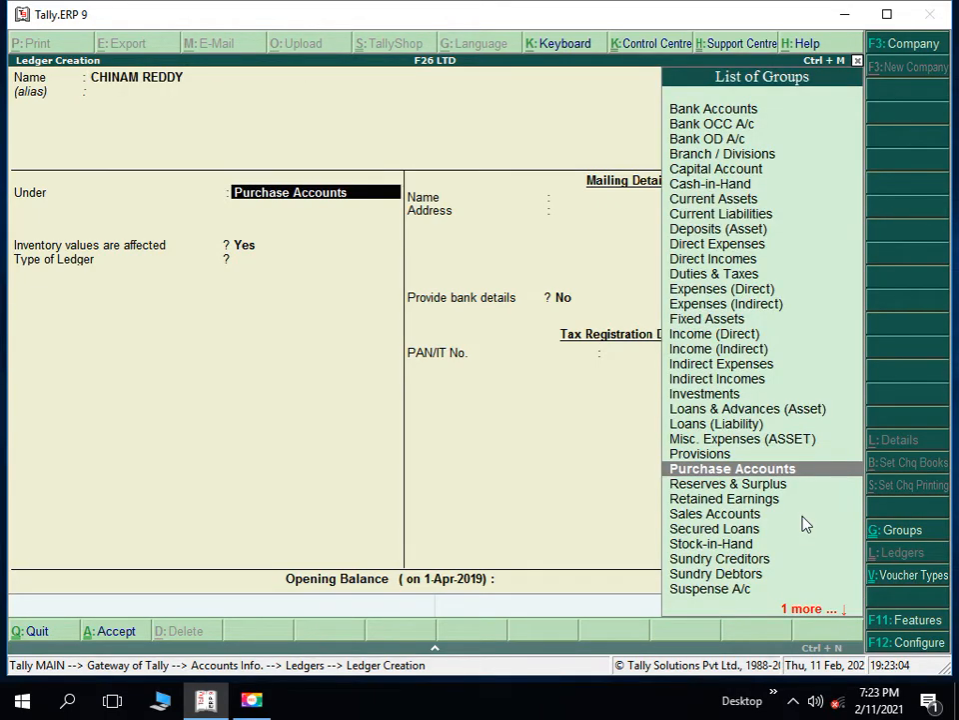
pyautogui.write('SU')
pyautogui.press('Down')
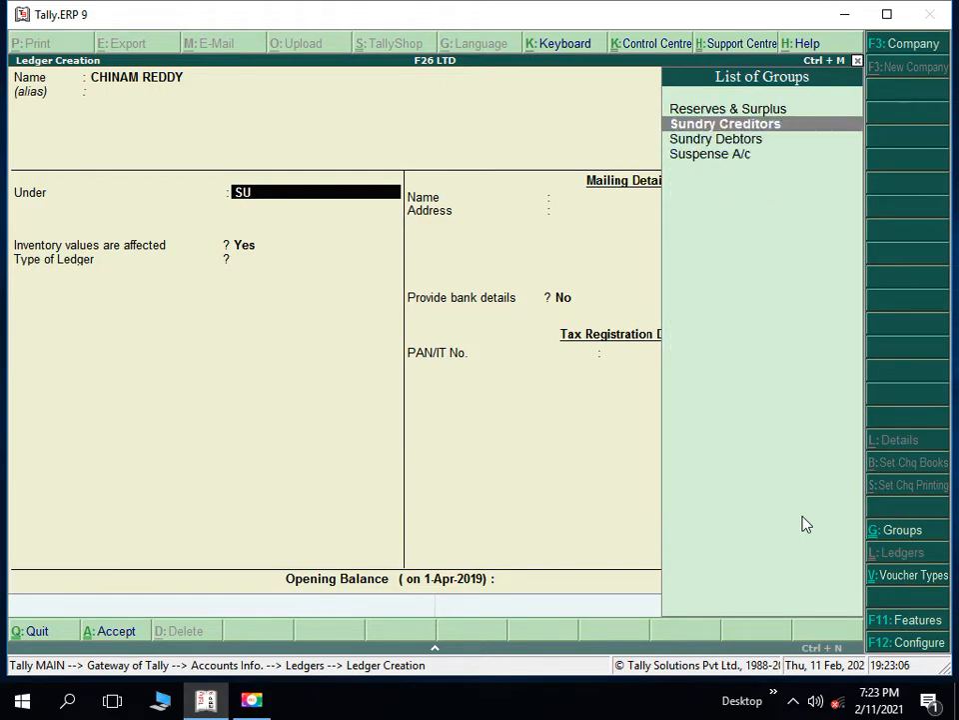
pyautogui.press('Return')
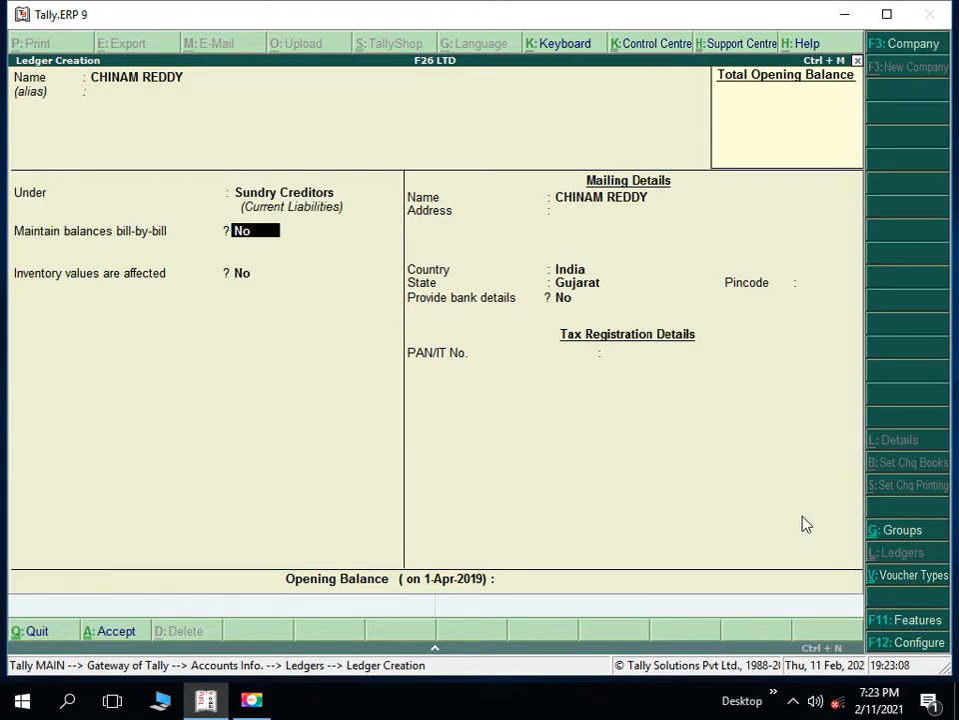
pyautogui.press('Return')
pyautogui.press('Return')
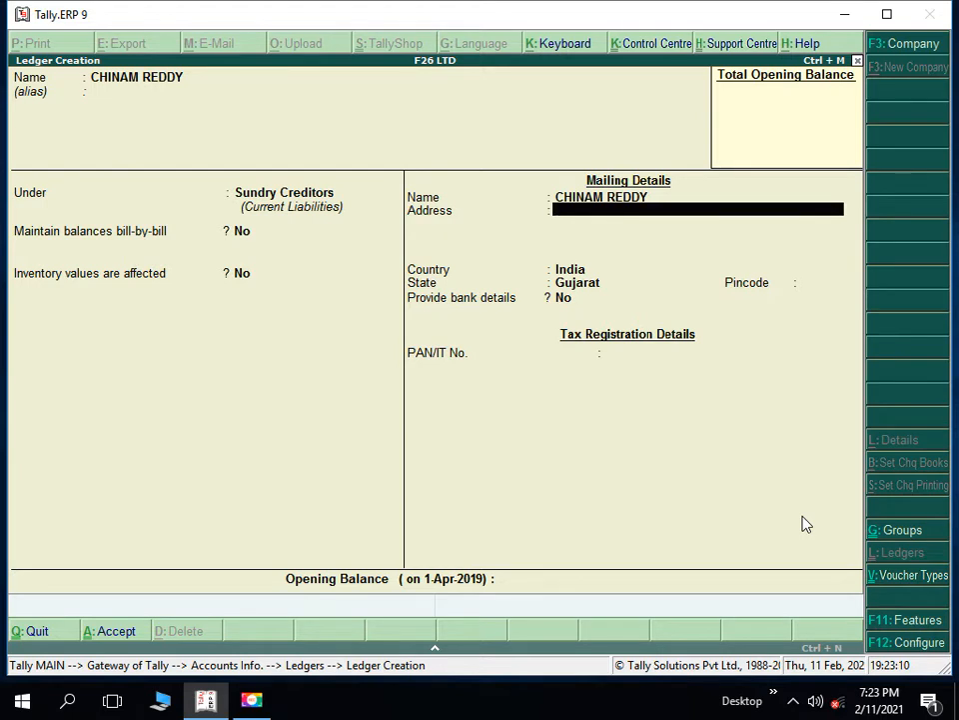
# - Set the supplier ledger's state to Karnataka, leave address, pincode, bank details and PAN unfilled, and save the ledger
pyautogui.press('Return')
pyautogui.press('Return')
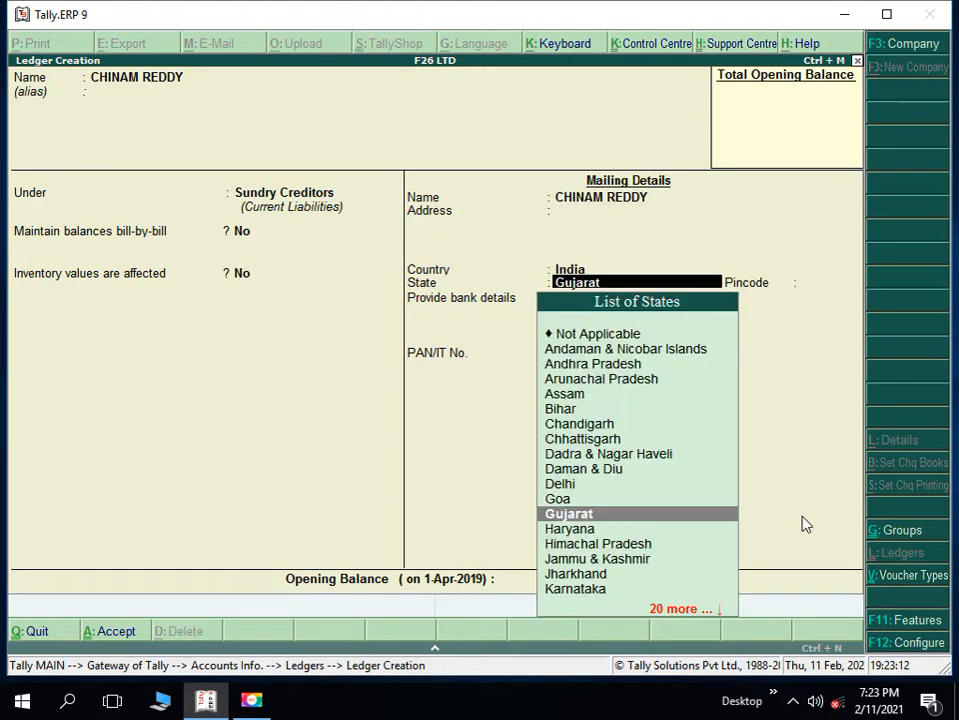
pyautogui.write('ka')
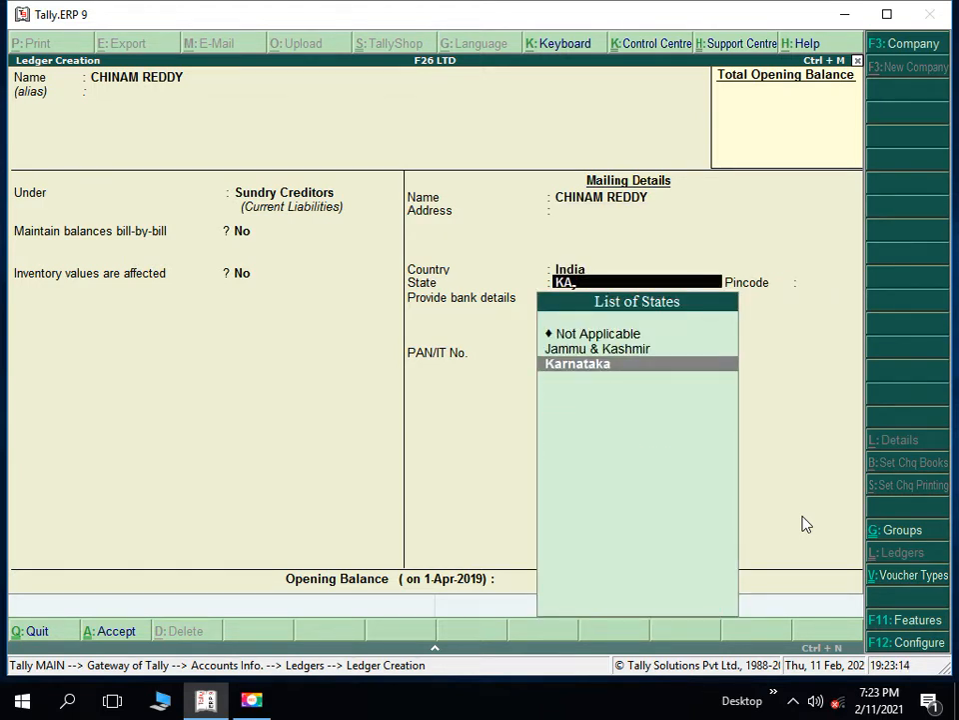
pyautogui.press('Return')
pyautogui.press('Return')
pyautogui.press('Return')
pyautogui.press('Return')
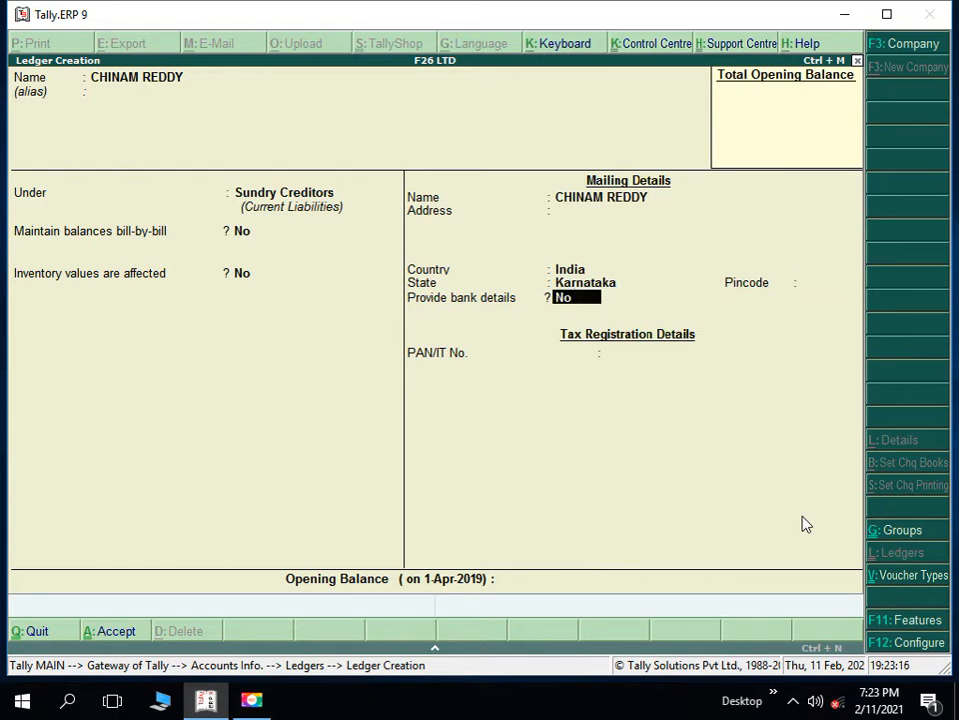
pyautogui.press('Return')
pyautogui.press('Return')
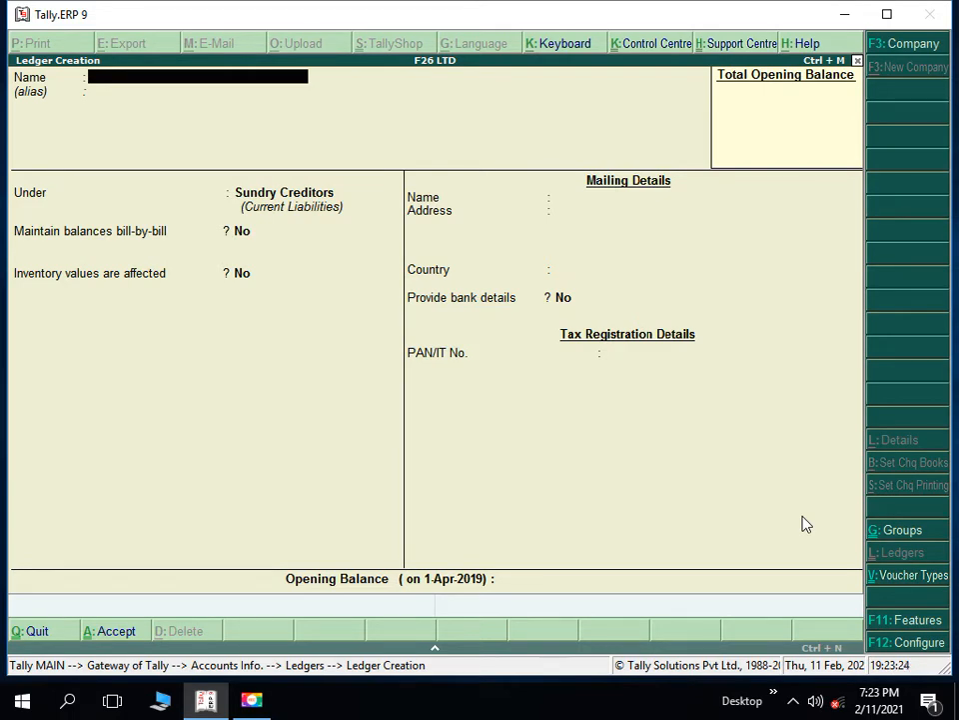
# - Leave ledger creation and open a new Receipt Note voucher
pyautogui.press('Escape')
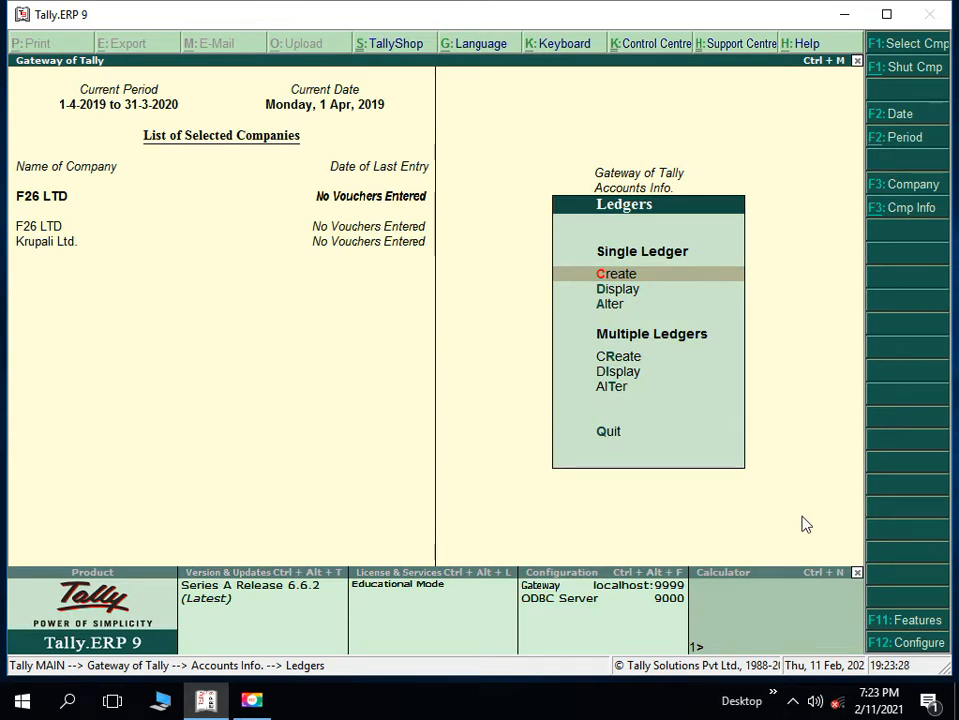
pyautogui.press('Escape')
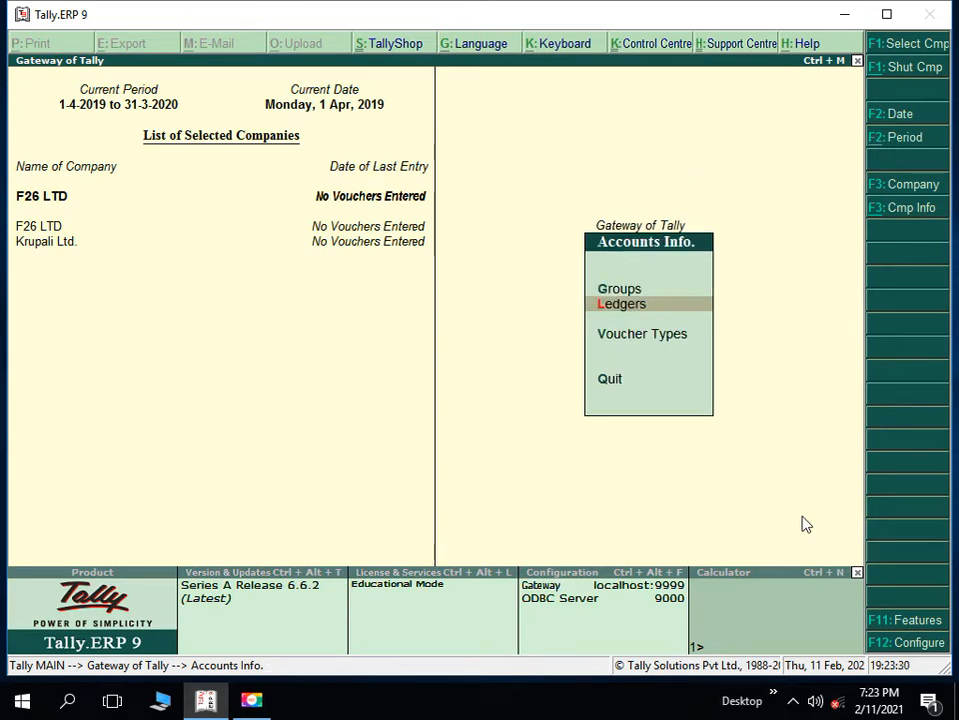
pyautogui.press('Escape')
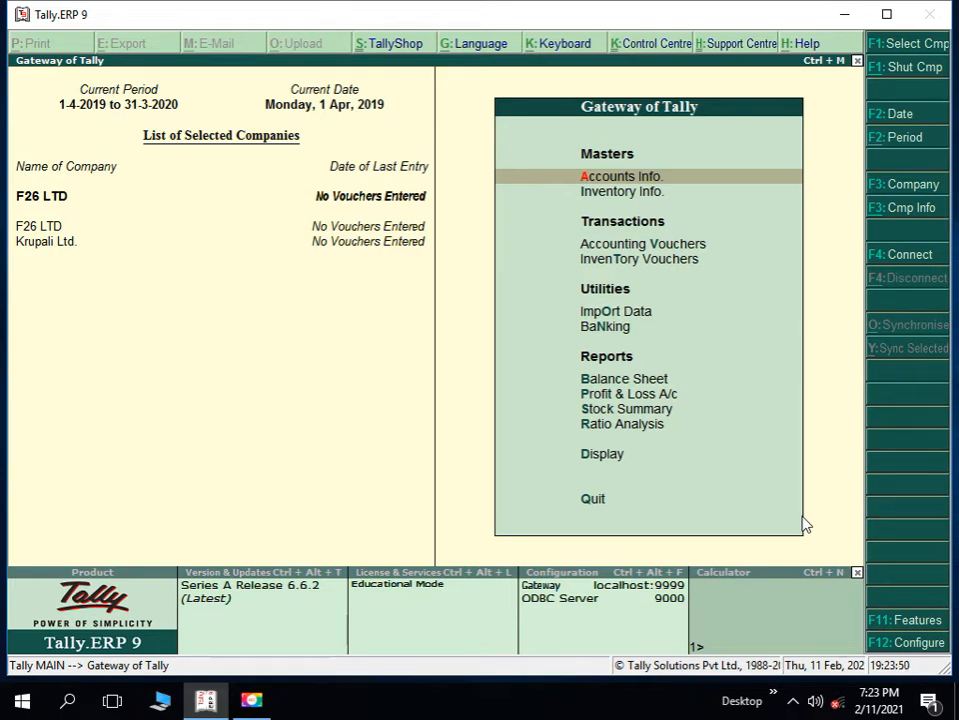
pyautogui.press('Down')
pyautogui.press('Down')
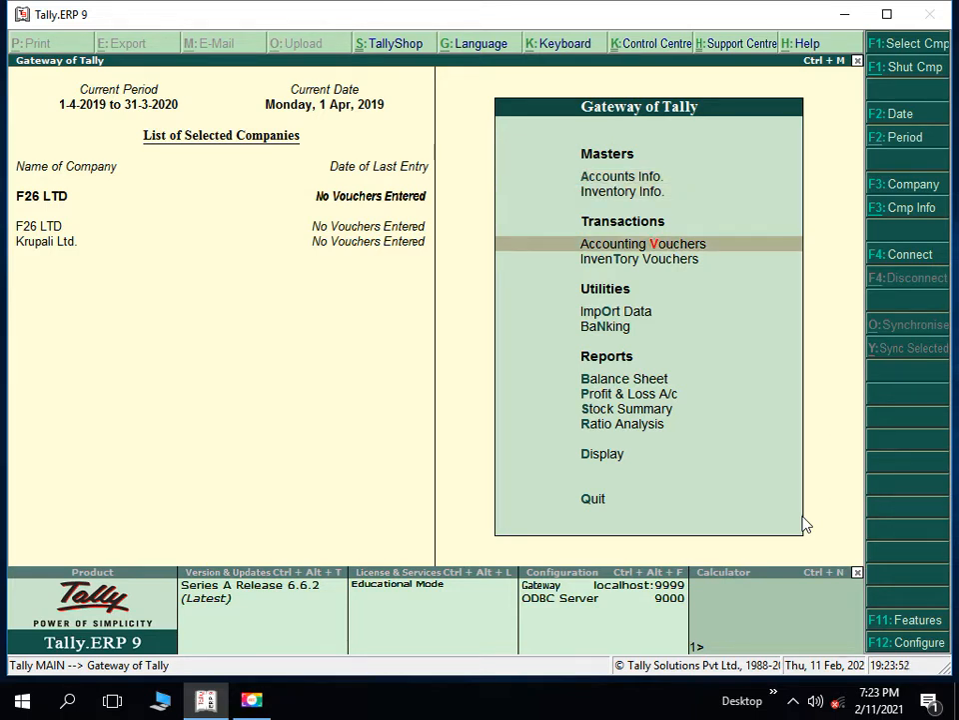
pyautogui.press('Return')
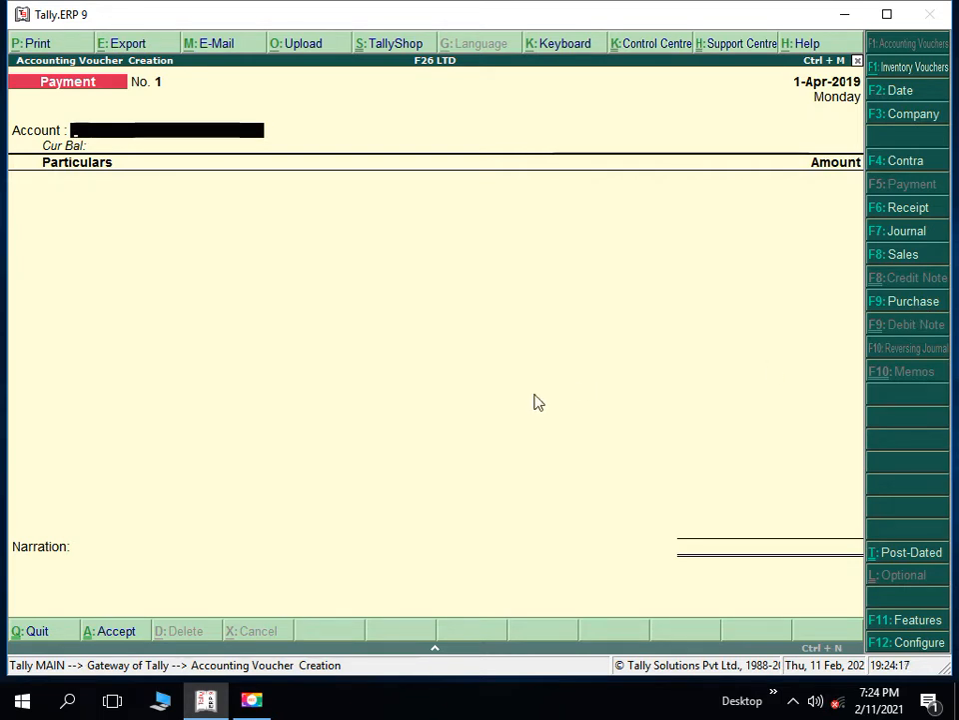
pyautogui.hotkey('alt', 'F9')
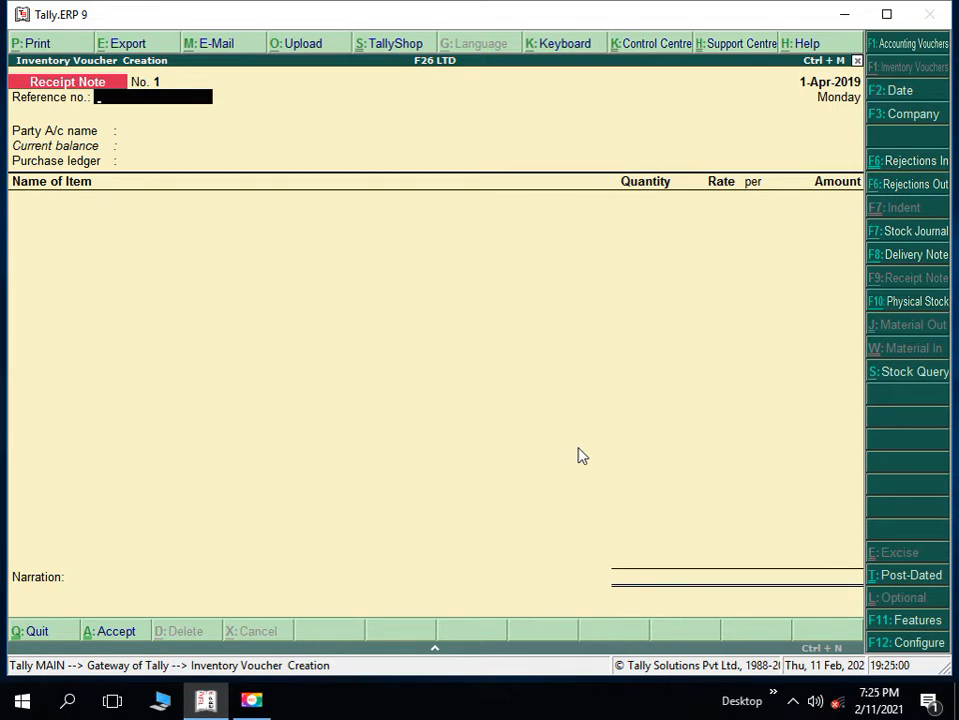
# - Fill in the receipt note header with reference number TN-1, the supplier as party account and PURCHASE A/C as purchase ledger
pyautogui.write('TN-1')
pyautogui.press('Return')
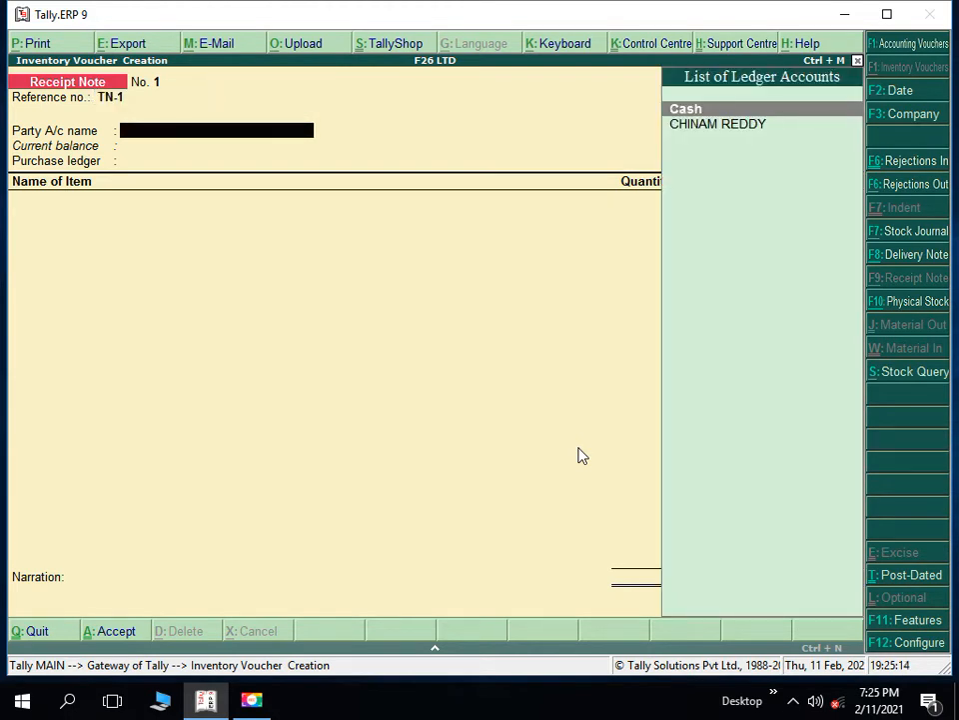
pyautogui.press('Down')
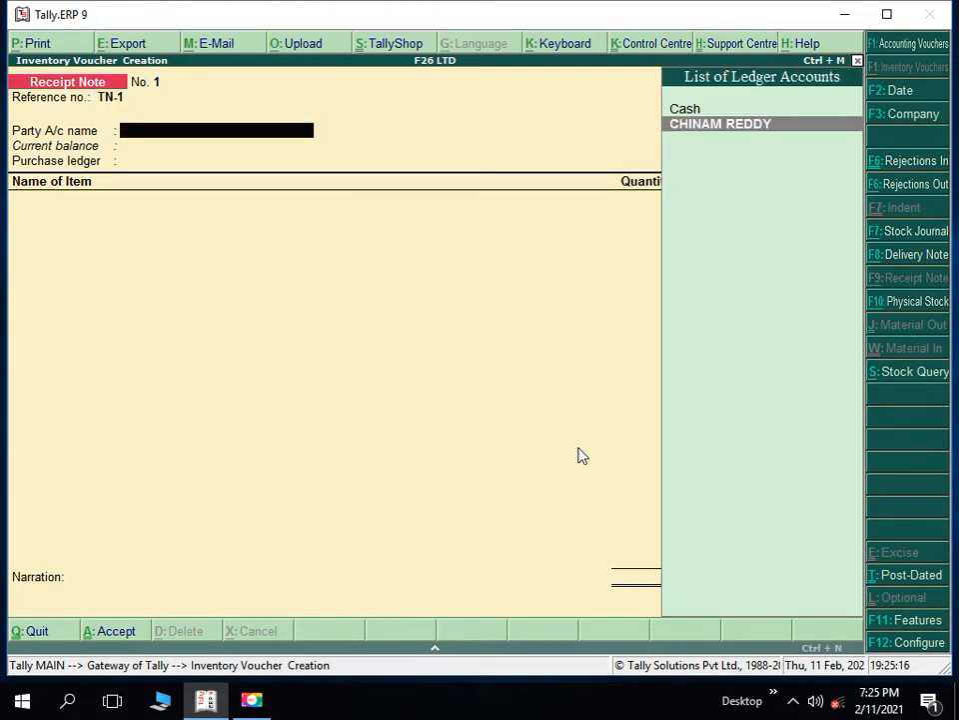
pyautogui.press('Return')
pyautogui.press('Return')
pyautogui.press('Return')
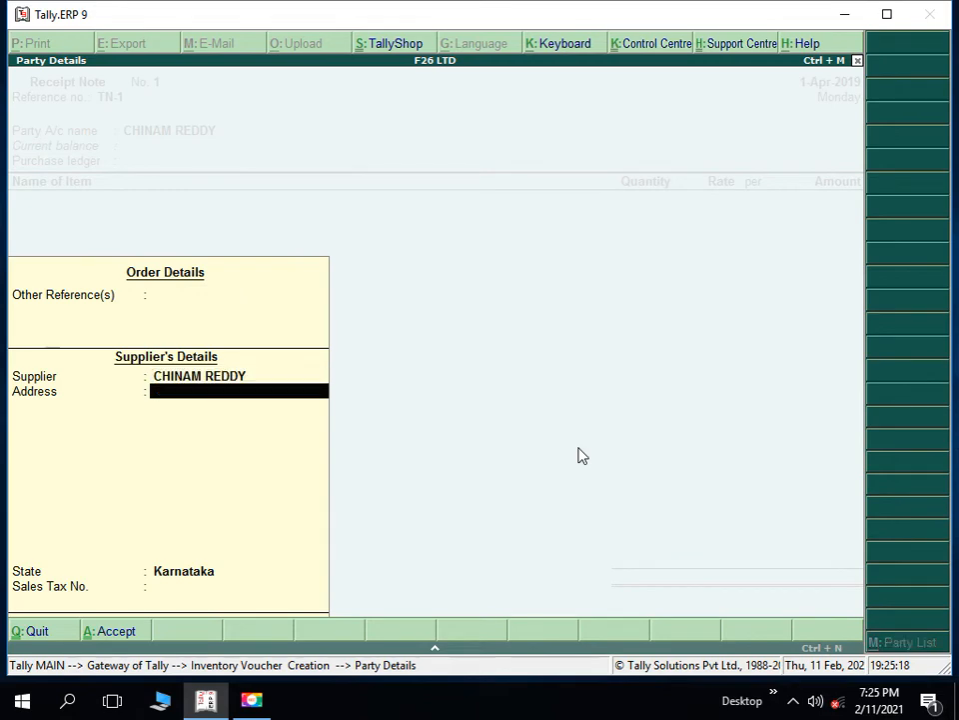
pyautogui.press('Return')
pyautogui.press('Return')
pyautogui.press('Return')
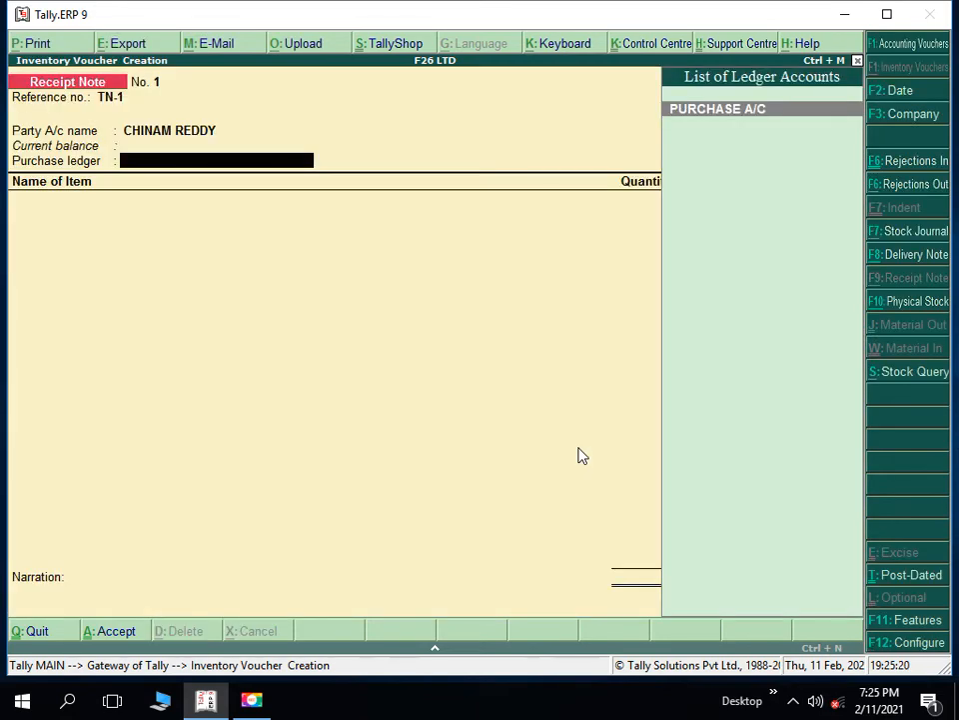
pyautogui.press('Return')
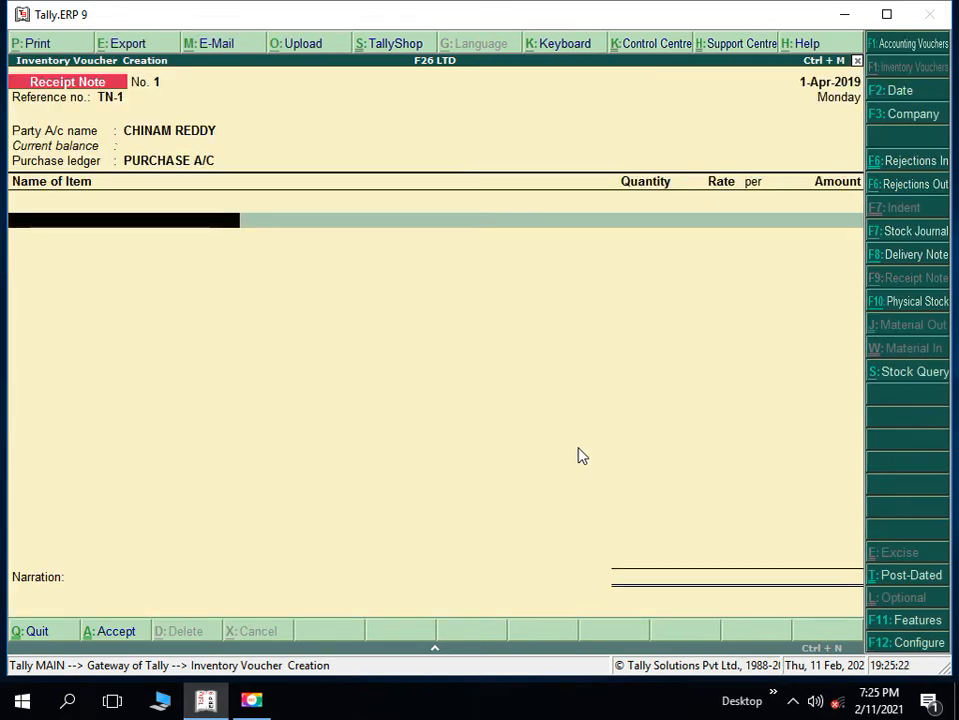
# - Add WASHING POWDER to the receipt note under tracking number TN-1, with 500 PKTS at a rate of 175
pyautogui.write('W')
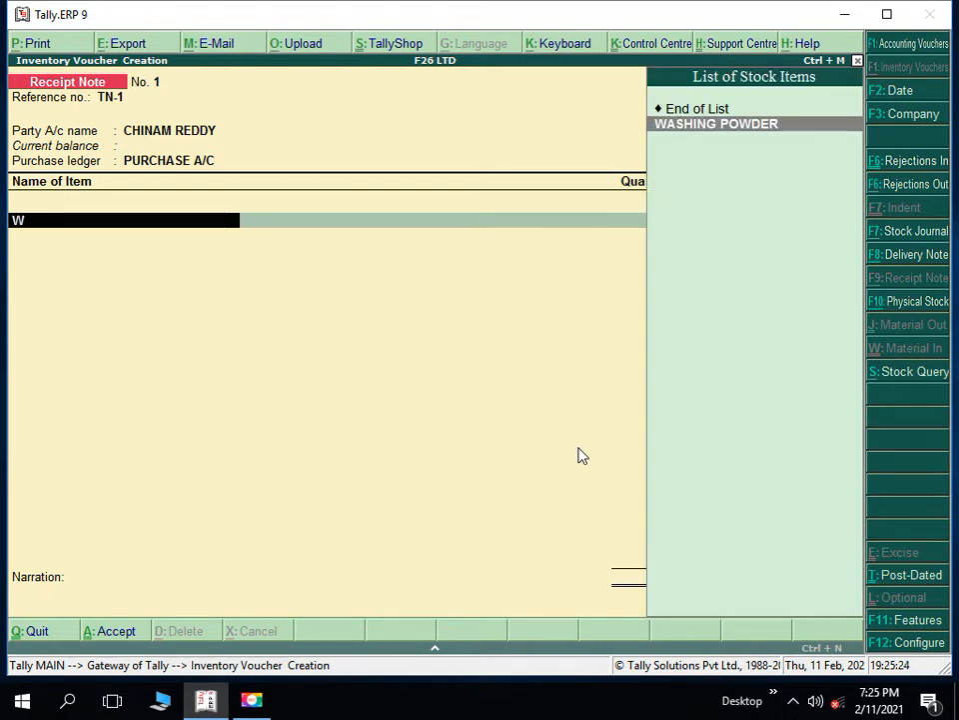
pyautogui.press('Return')
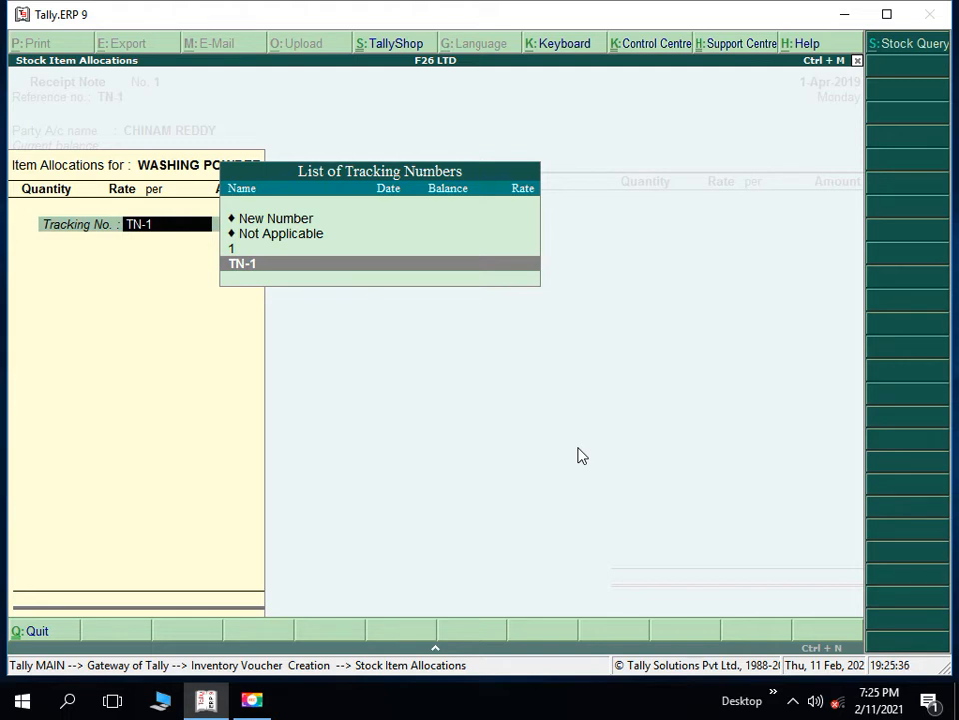
pyautogui.press('Return')
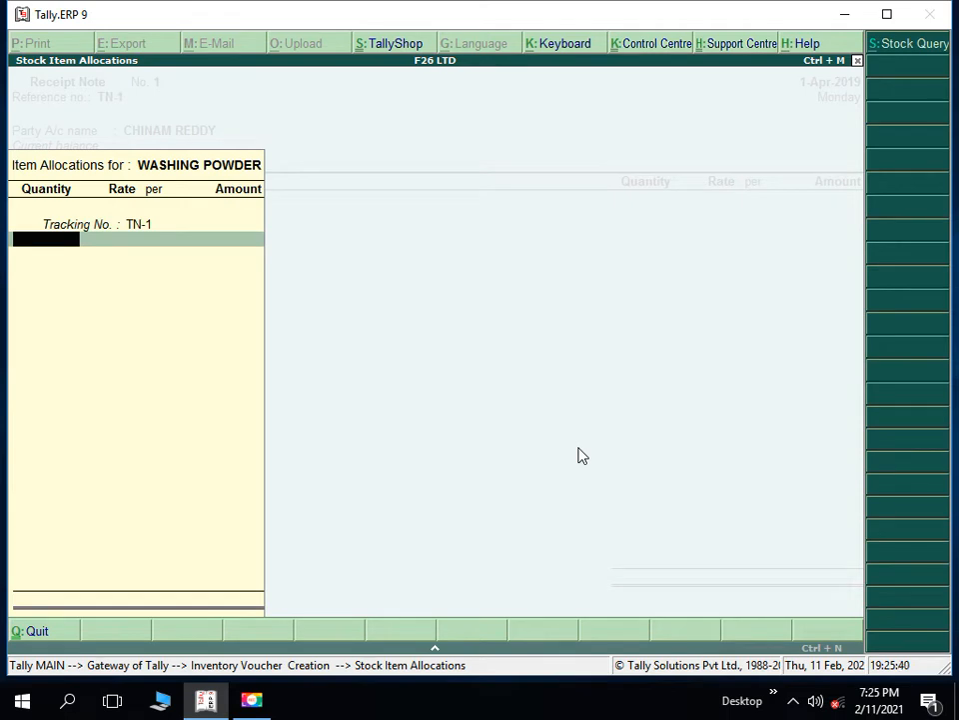
pyautogui.write('500')
pyautogui.press('Return')
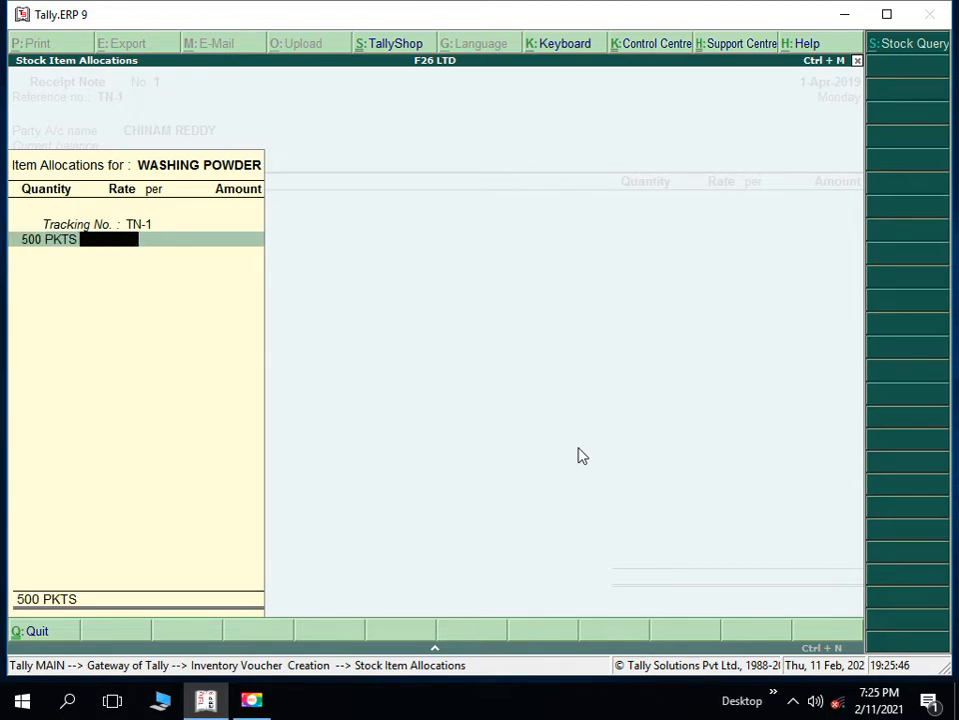
pyautogui.write('175')
pyautogui.press('Return')
pyautogui.press('Return')
pyautogui.press('Return')
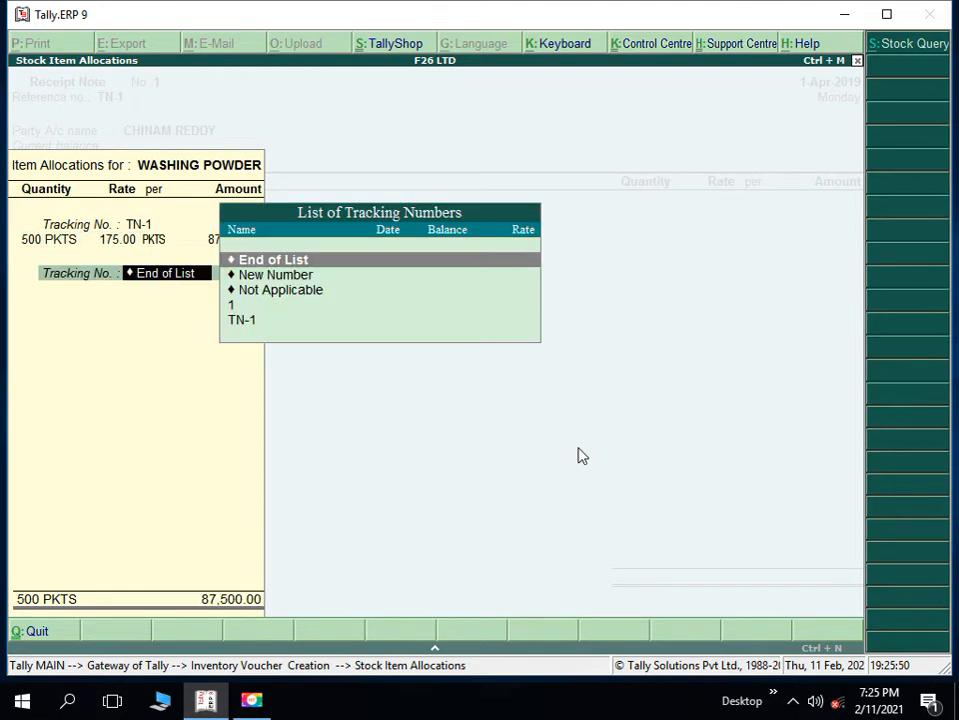
pyautogui.press('Return')
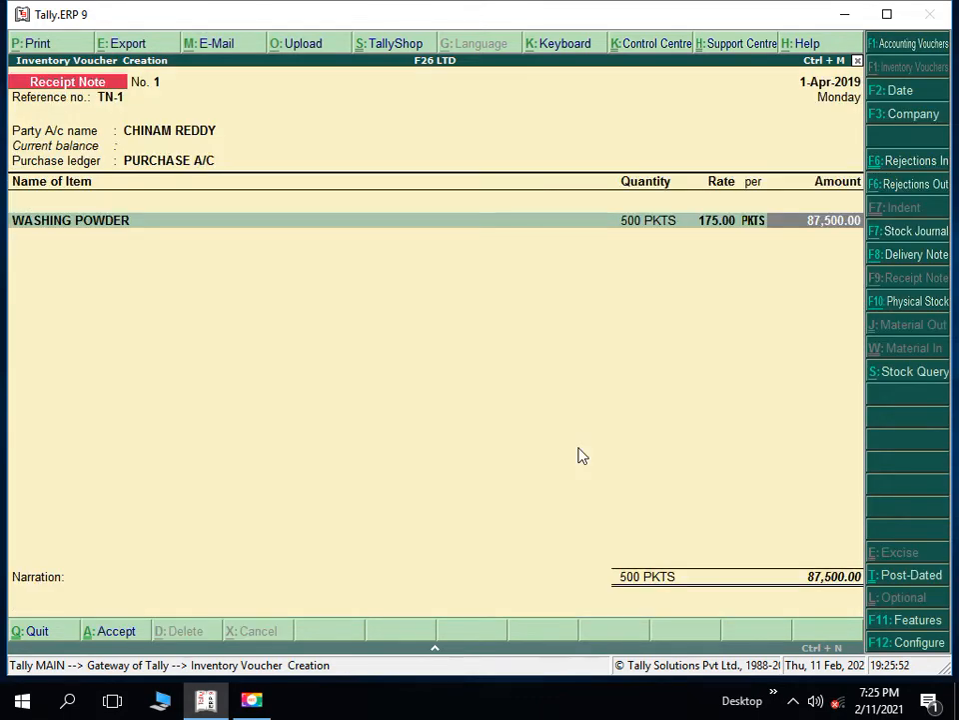
pyautogui.press('Return')
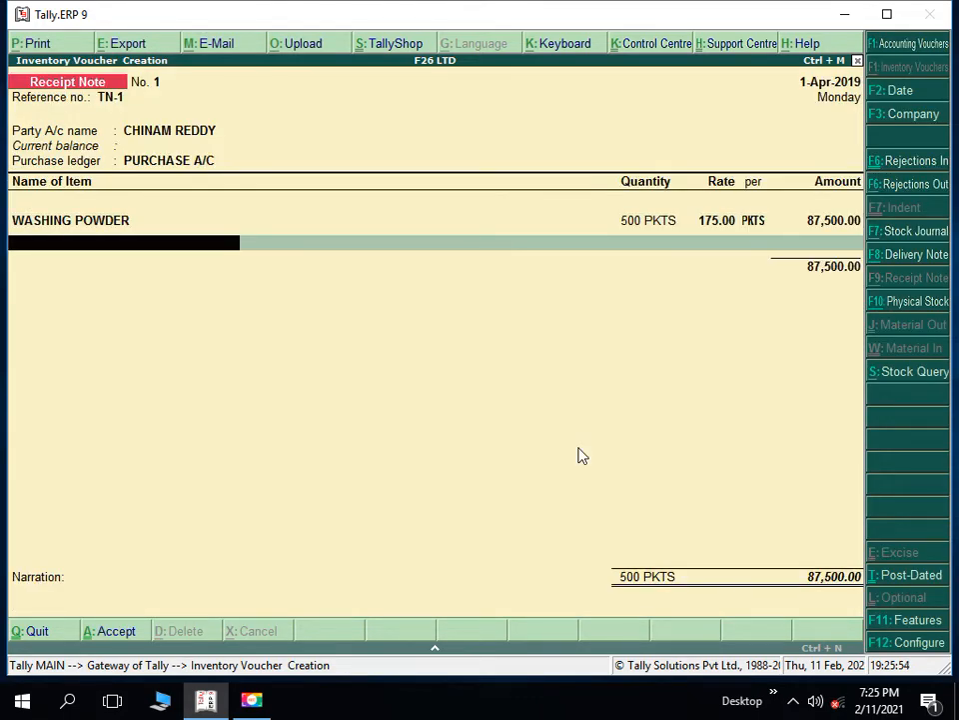
# - Add SENITIZER to the receipt note under tracking number TN-1, with 1,000 BOTTLES at a rate of 20
pyautogui.write('S')
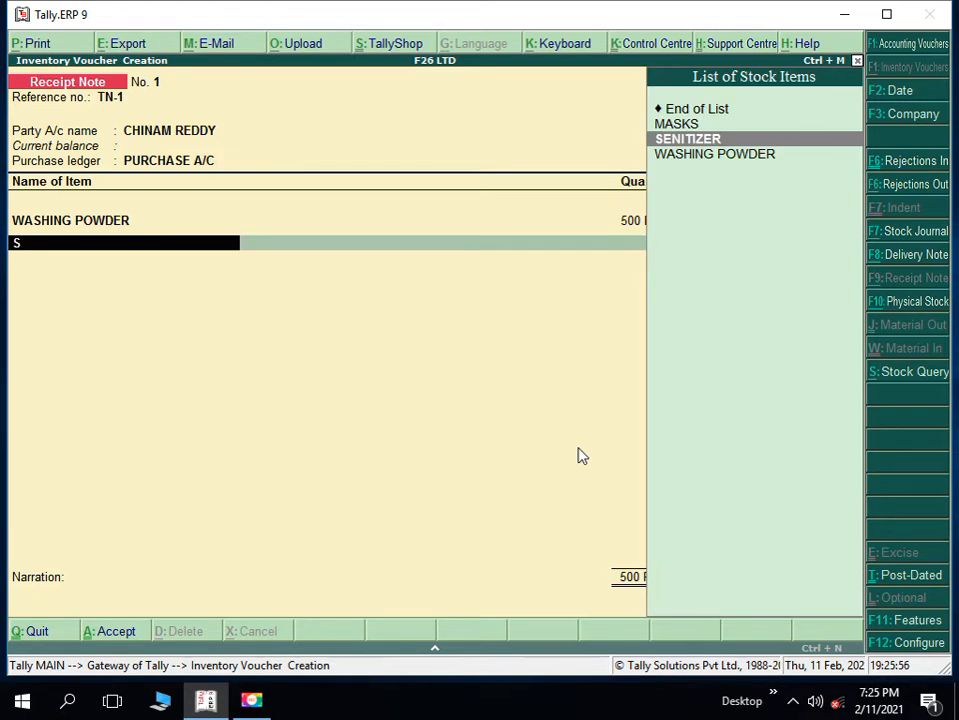
pyautogui.press('Return')
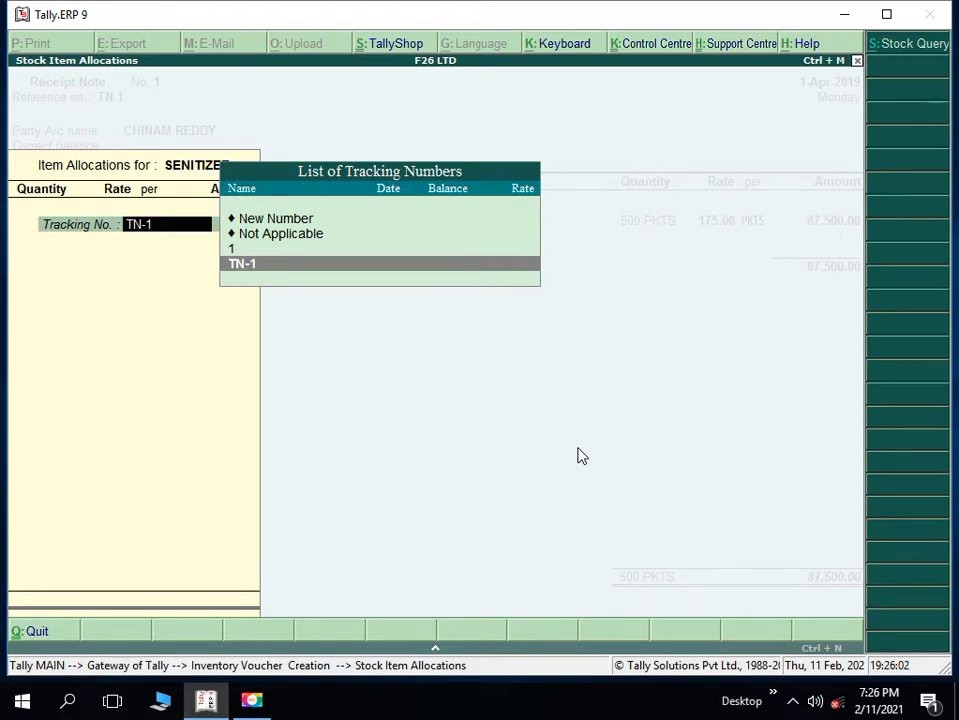
pyautogui.press('Return')
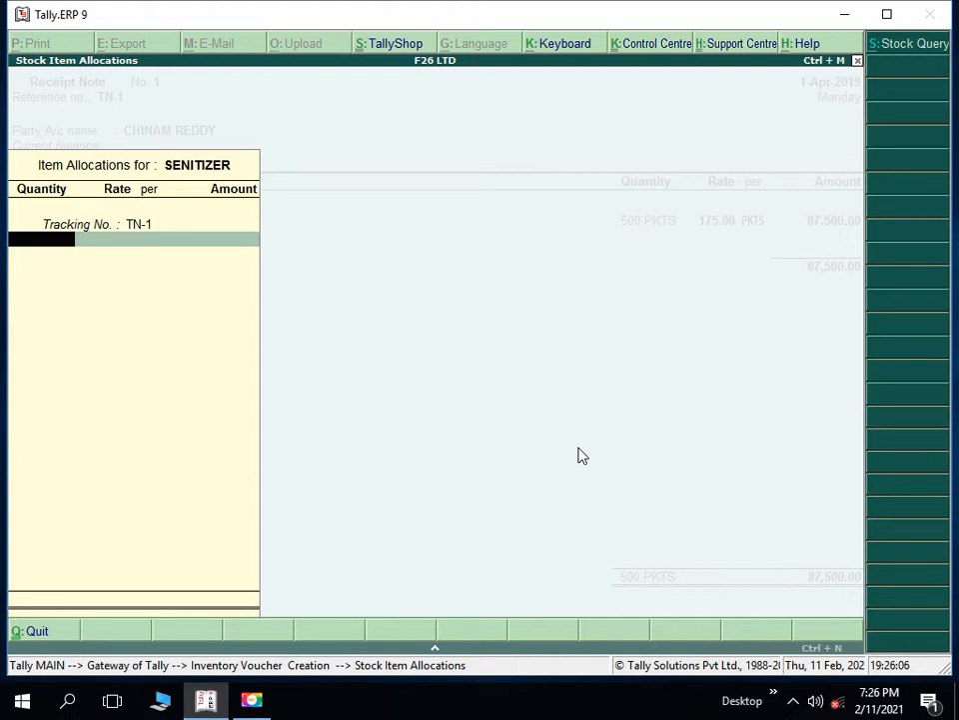
pyautogui.write('1000')
pyautogui.press('Return')
pyautogui.write('20')
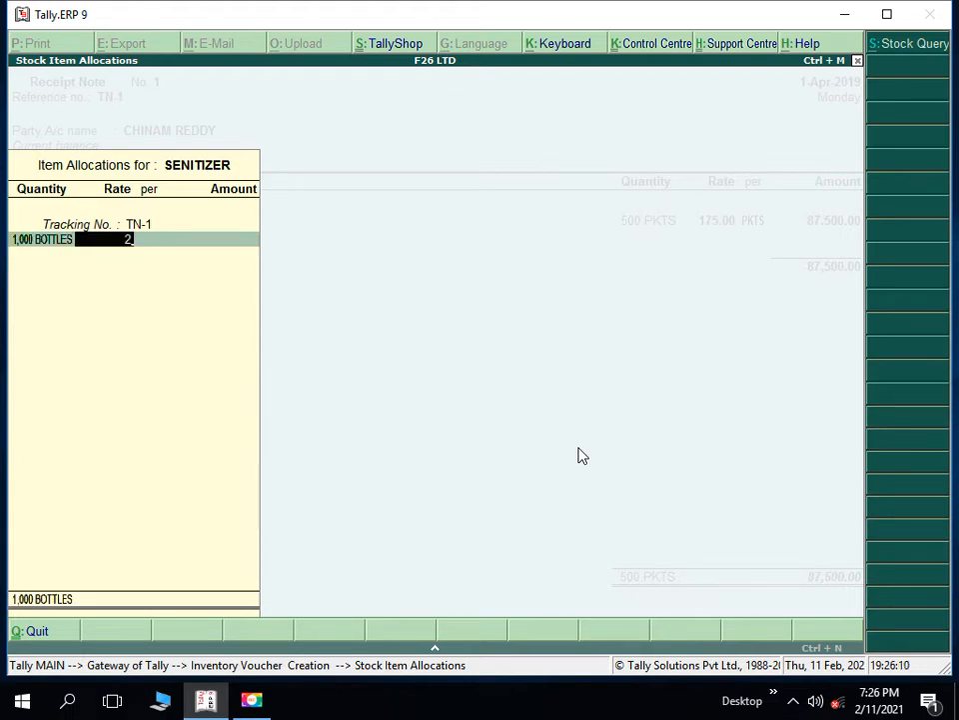
pyautogui.press('Return')
pyautogui.press('Return')
pyautogui.press('Return')
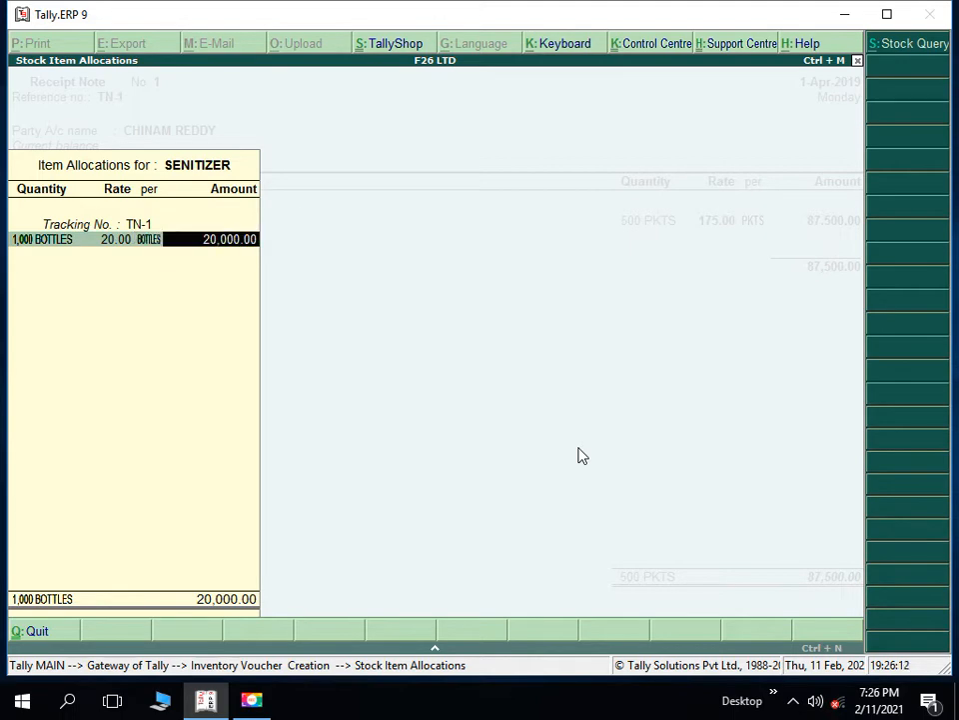
pyautogui.press('Return')
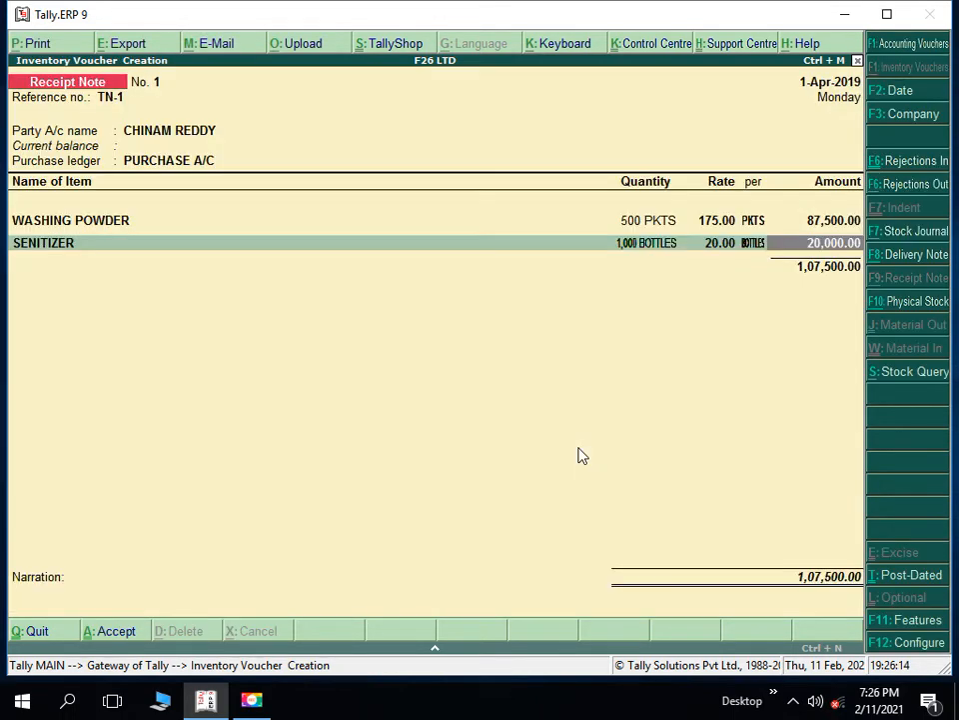
pyautogui.press('Return')
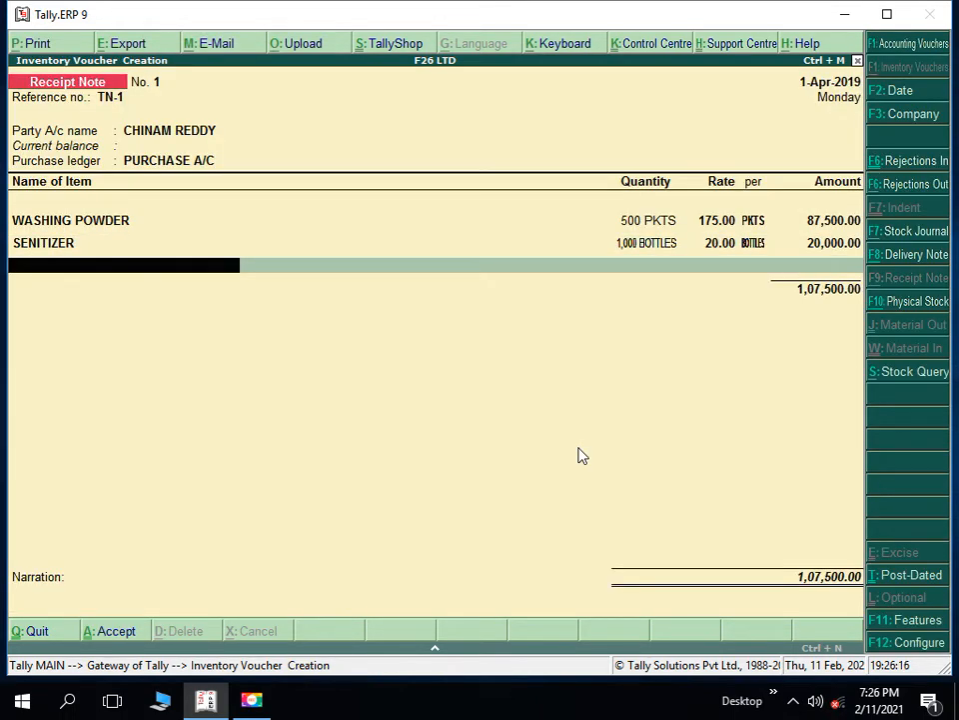
# - Add MASKS to the receipt note under tracking number TN-1, with 5,000 PCS at a rate of 10
pyautogui.write('m')
pyautogui.press('Return')
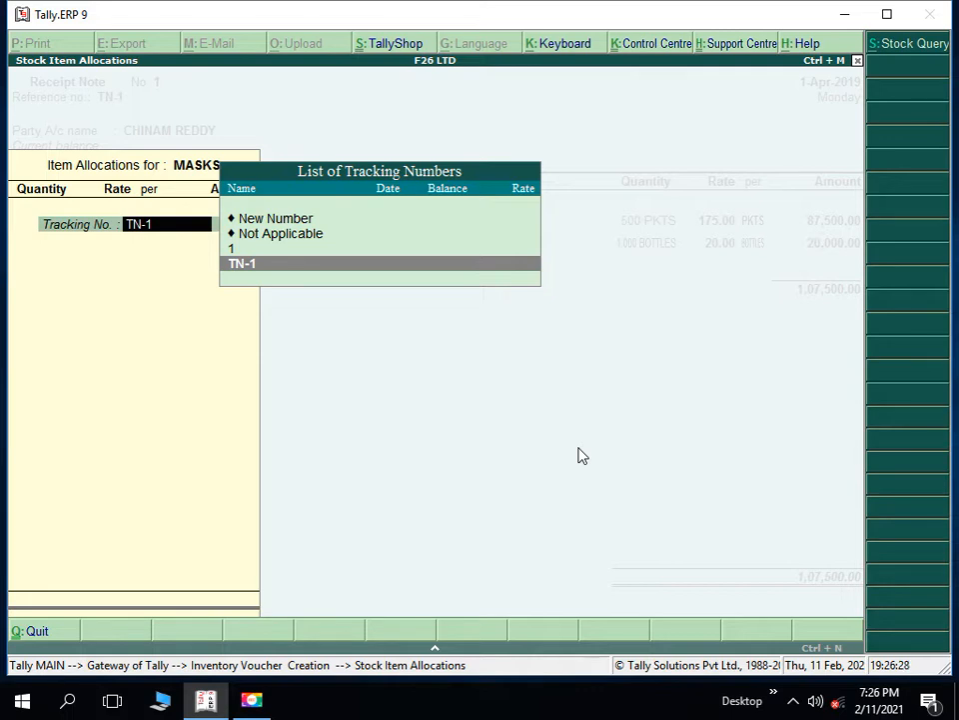
pyautogui.press('Return')
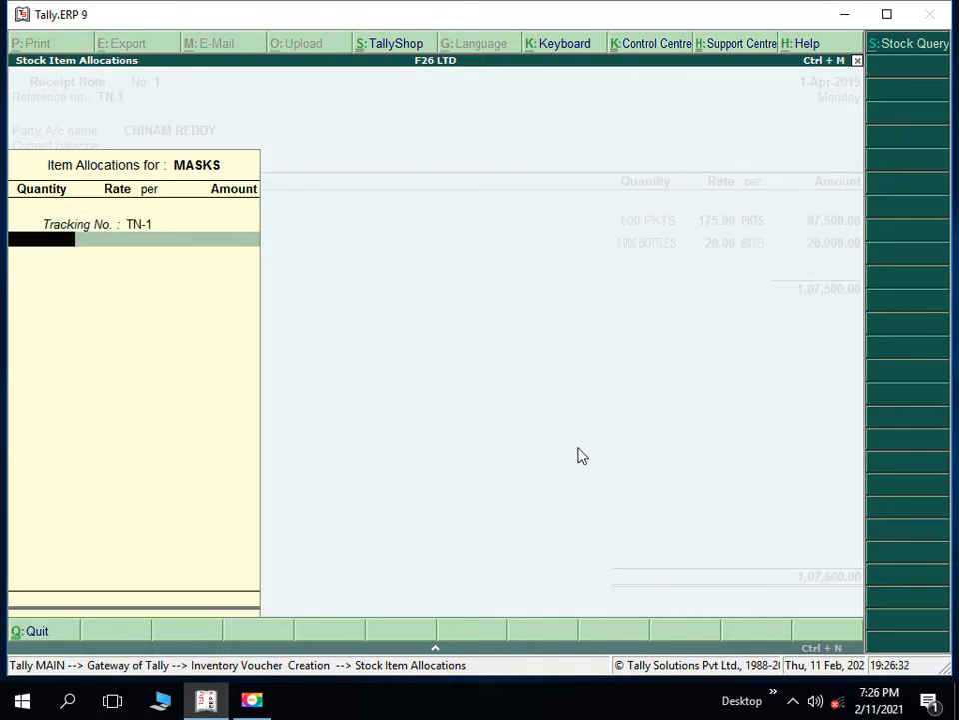
pyautogui.write('5000')
pyautogui.press('Return')
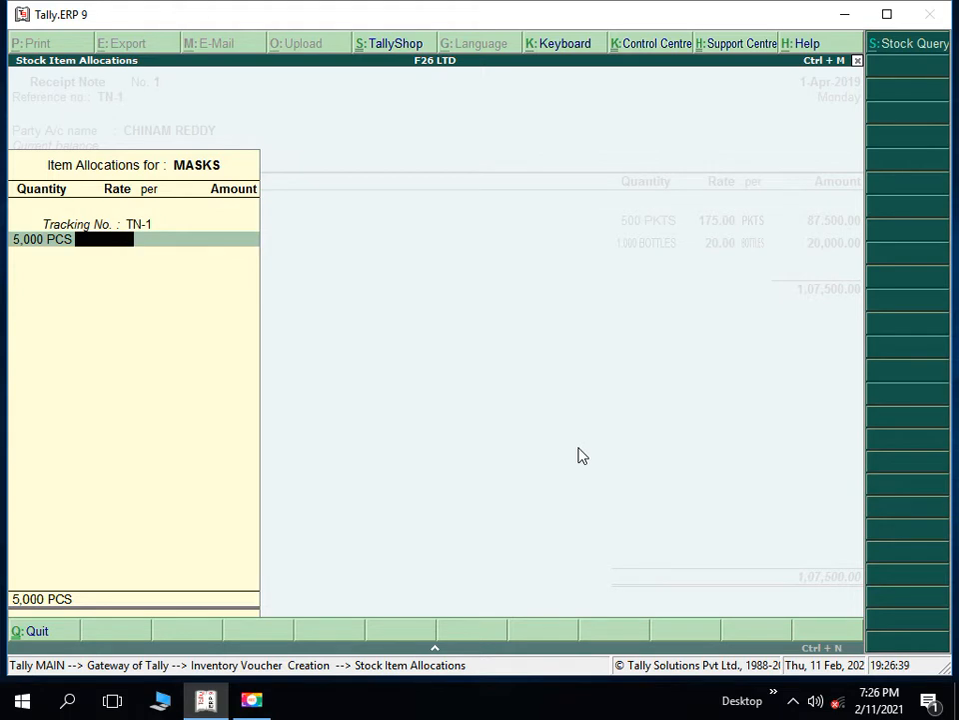
pyautogui.write('10')
pyautogui.press('Return')
pyautogui.press('Return')
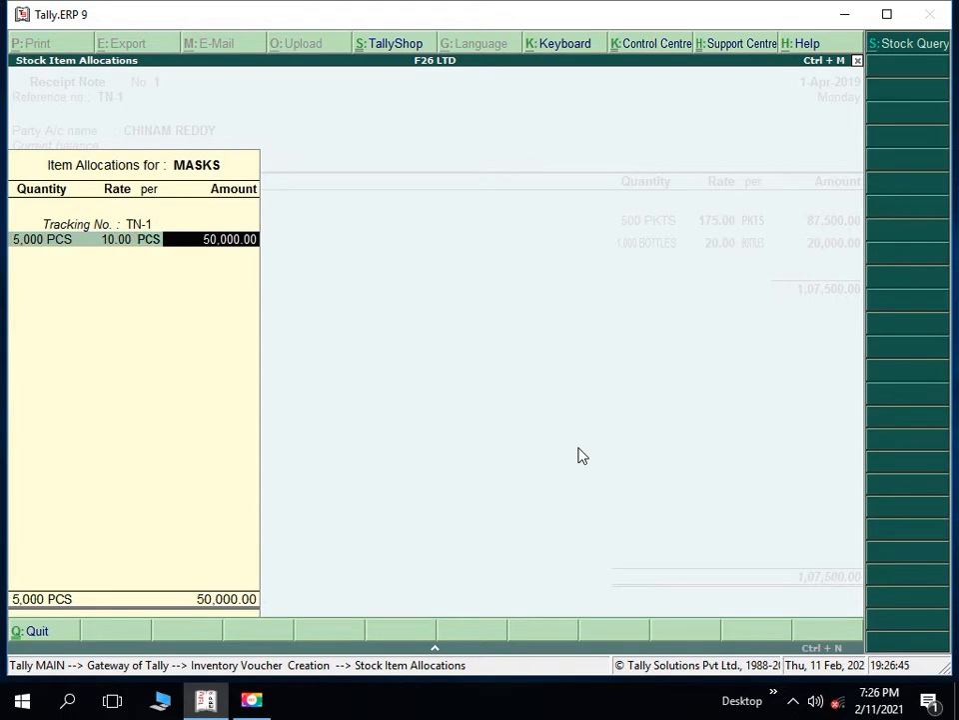
pyautogui.press('Return')
pyautogui.press('Return')
pyautogui.press('Return')
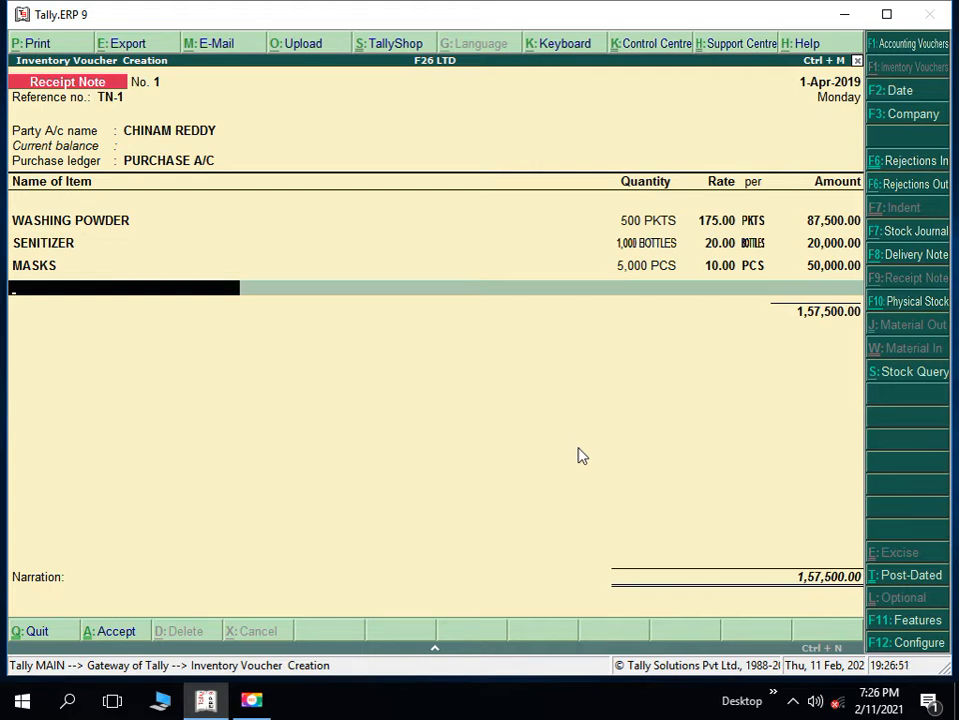
# - End the receipt note's item list, leave the narration blank and save the voucher
pyautogui.press('Return')
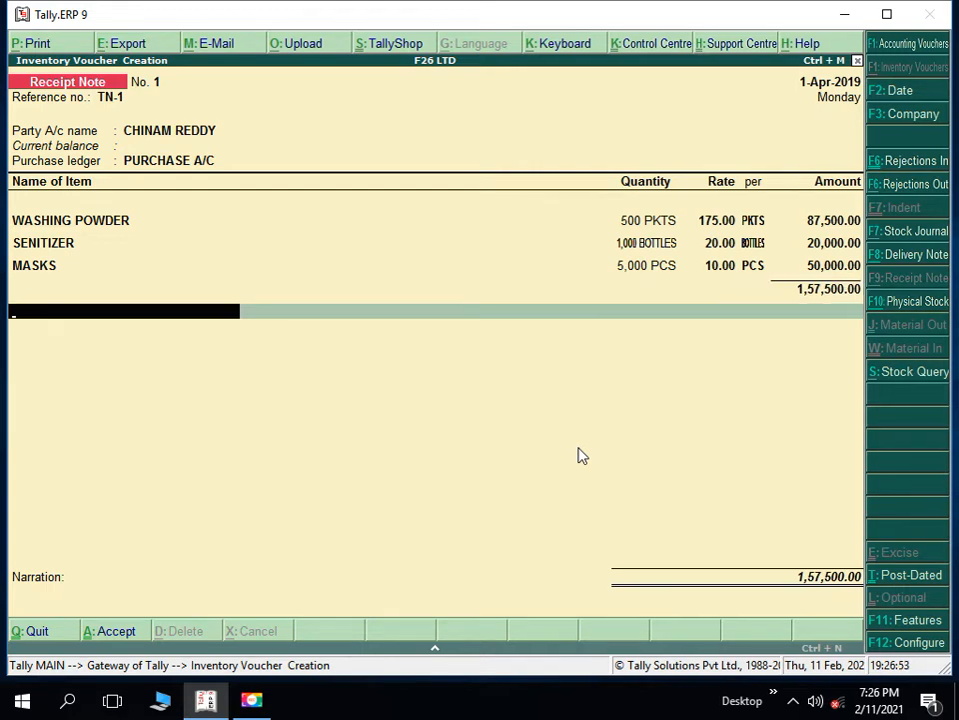
pyautogui.press('Return')
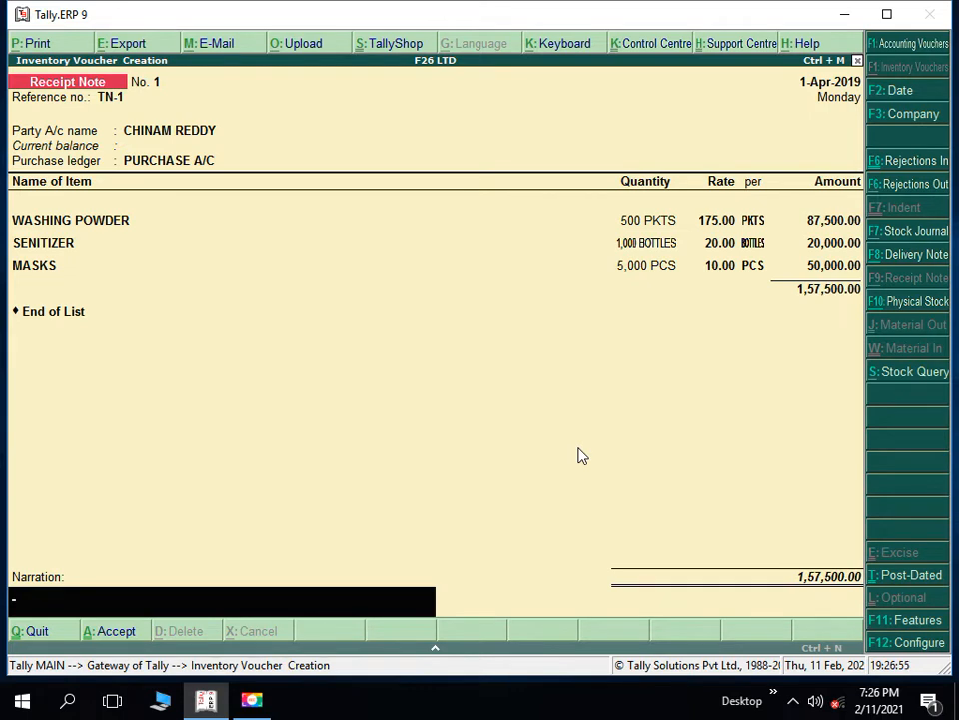
pyautogui.press('Return')
pyautogui.press('Return')
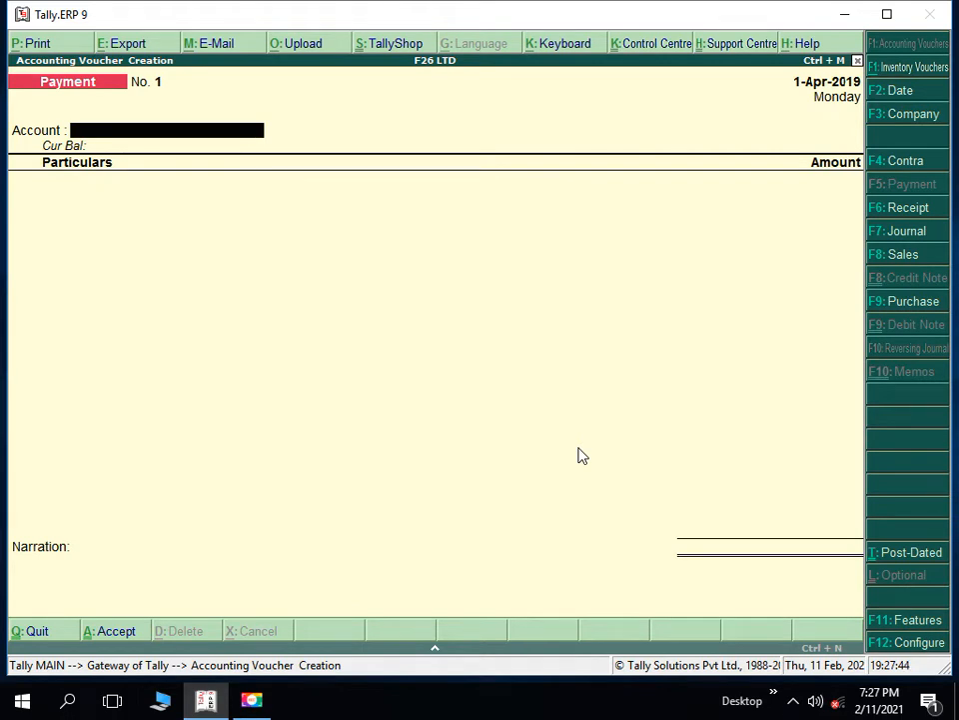
# - Open a Rejections Out voucher and set the supplier's ledger as its ledger account, keeping the same supplier name
pyautogui.hotkey('alt', 'F9')
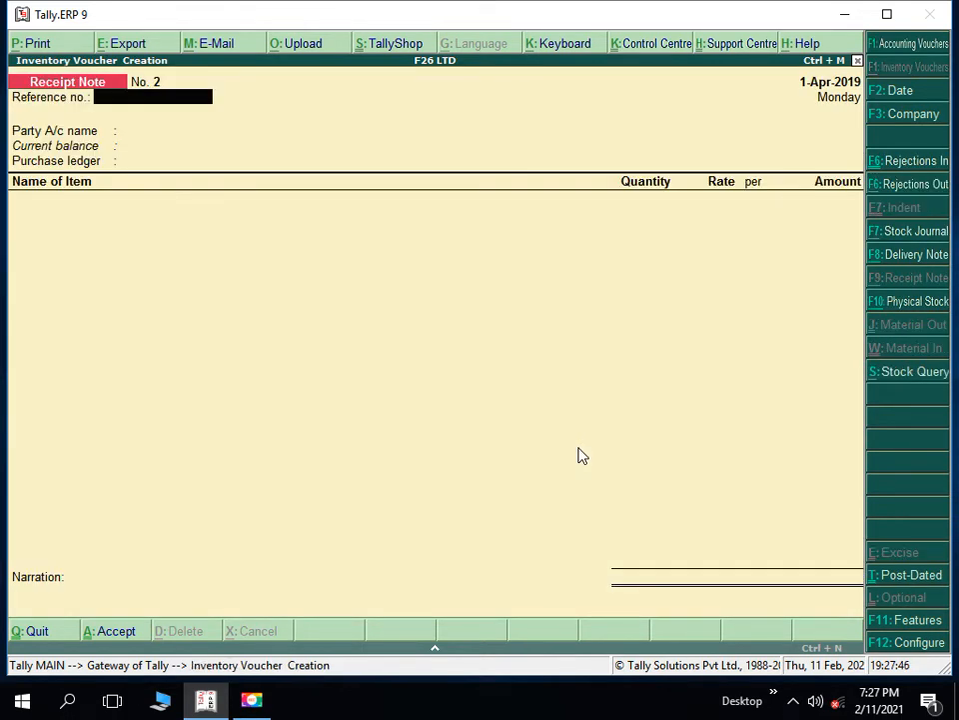
pyautogui.click(909, 186)
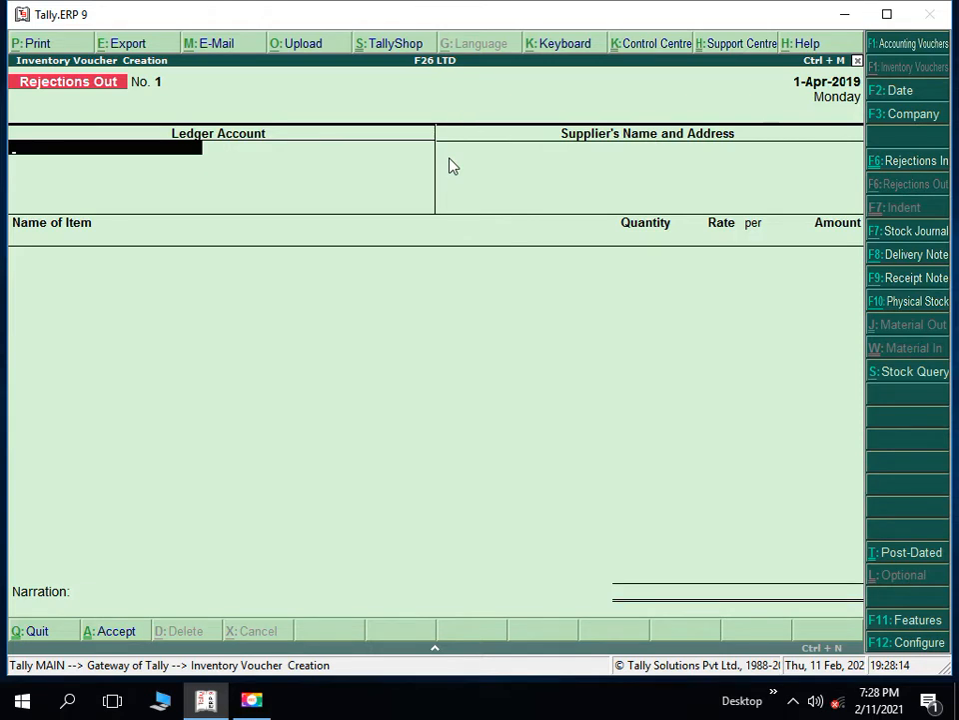
pyautogui.write('C')
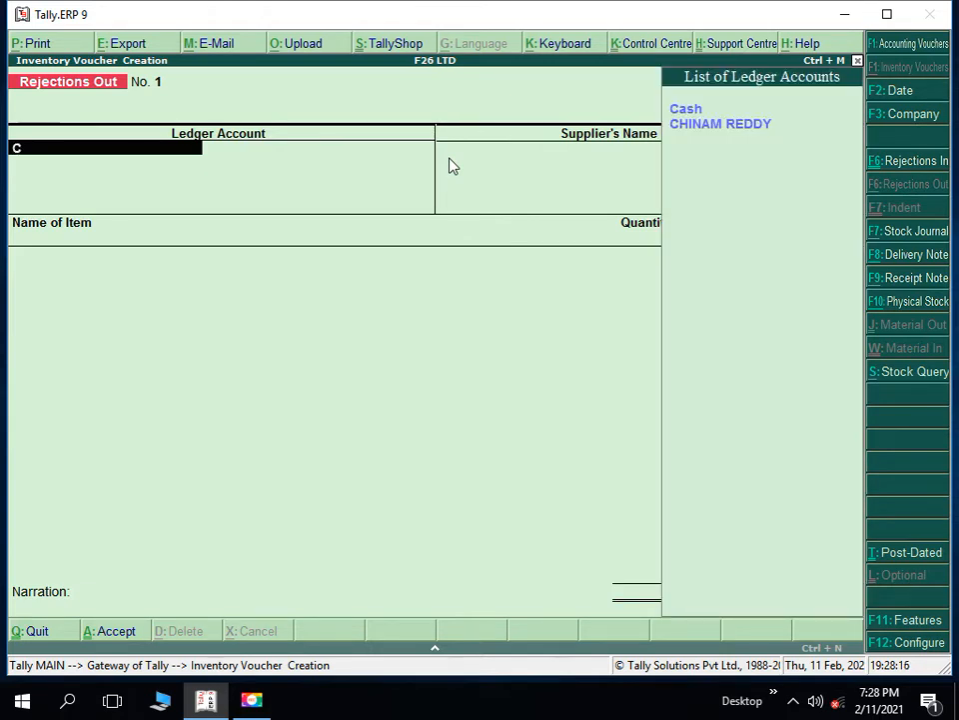
pyautogui.press('Down')
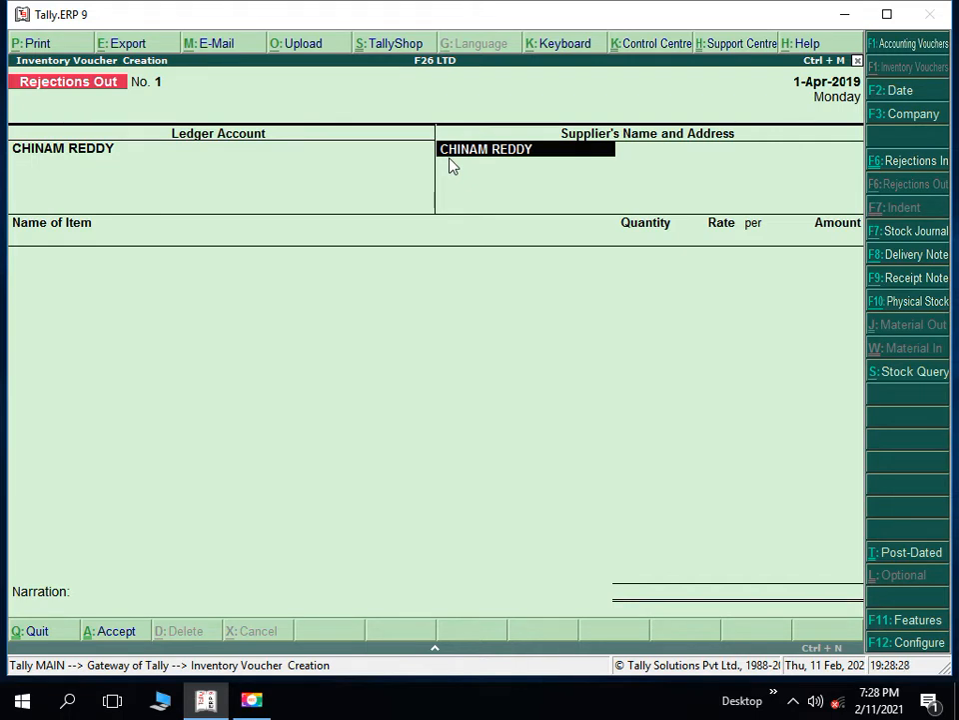
pyautogui.press('Return')
pyautogui.press('Return')
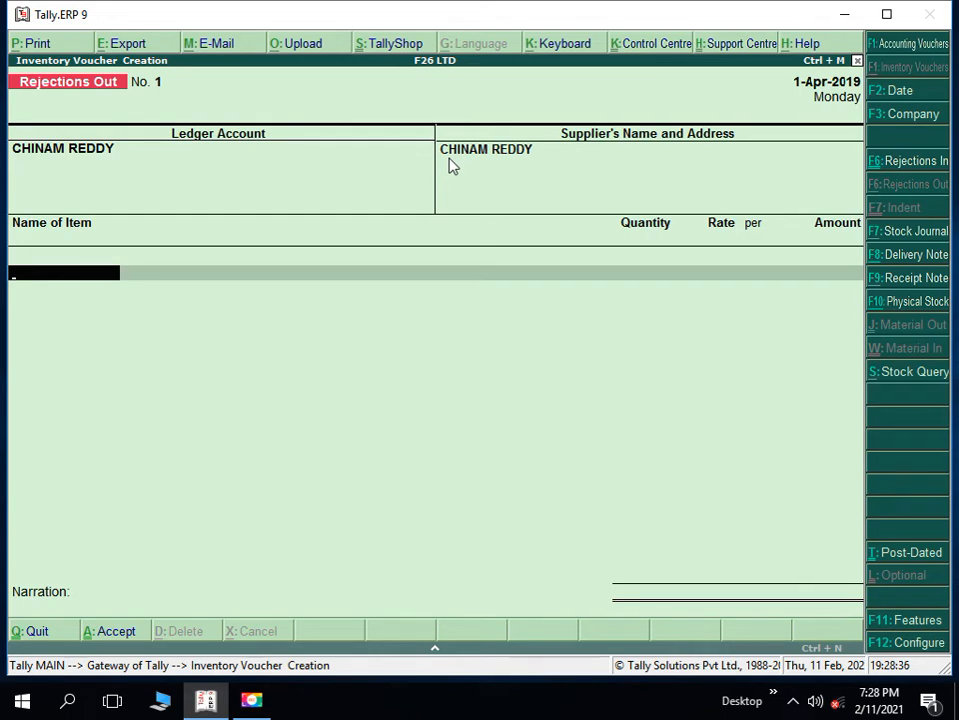
# - Add WASHING POWDER to the Rejections Out voucher against tracking number TN-1, with 50 PKTS at a rate of 175
pyautogui.write('W')
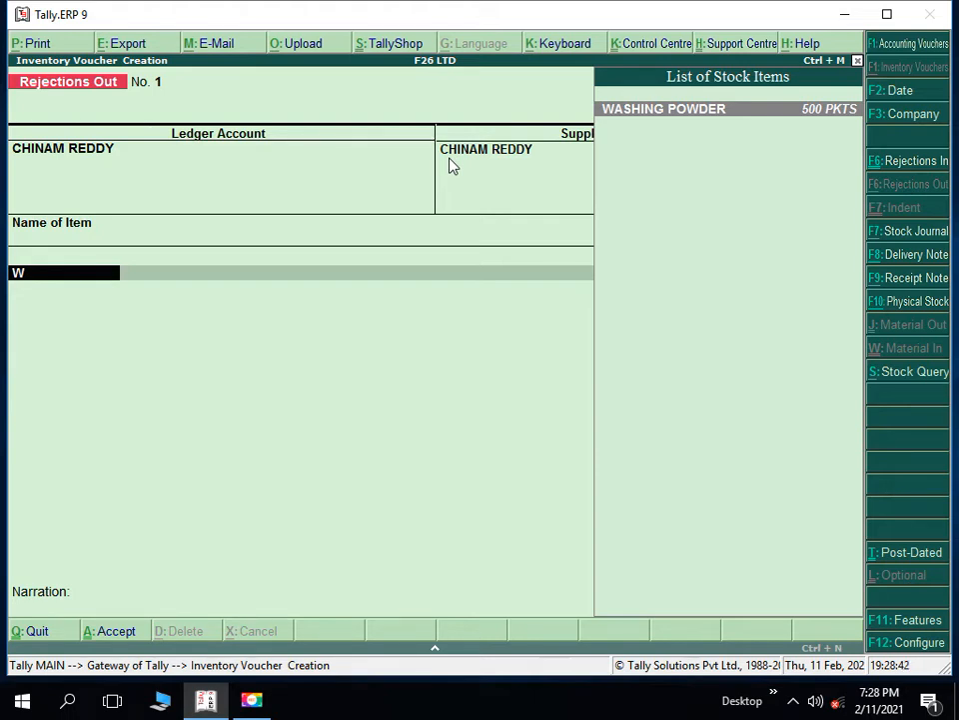
pyautogui.press('Return')
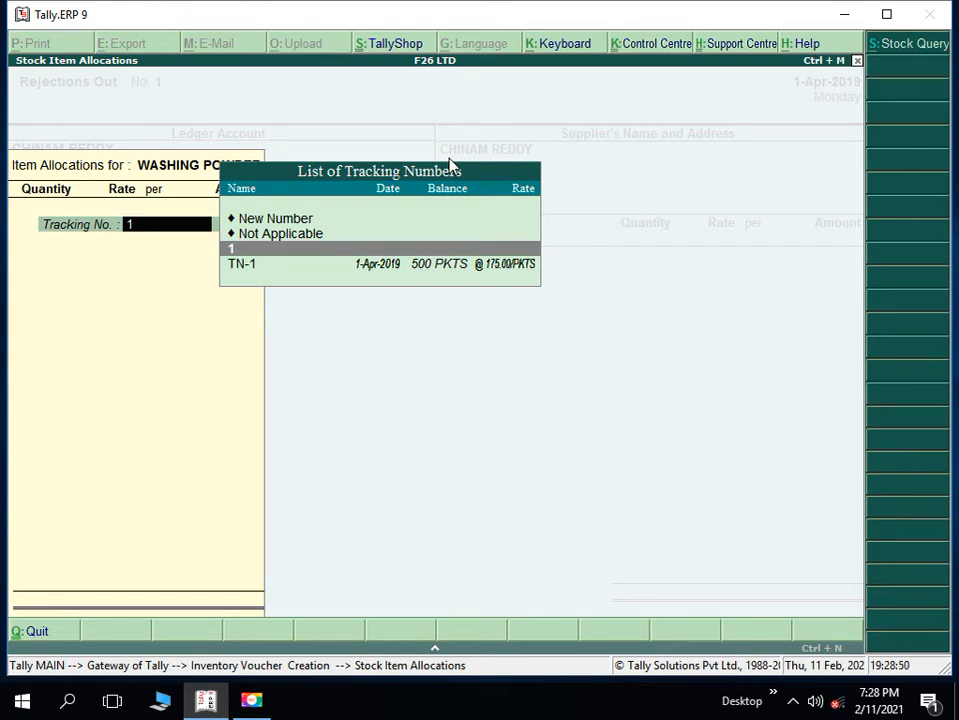
pyautogui.press('Down')
pyautogui.press('Return')
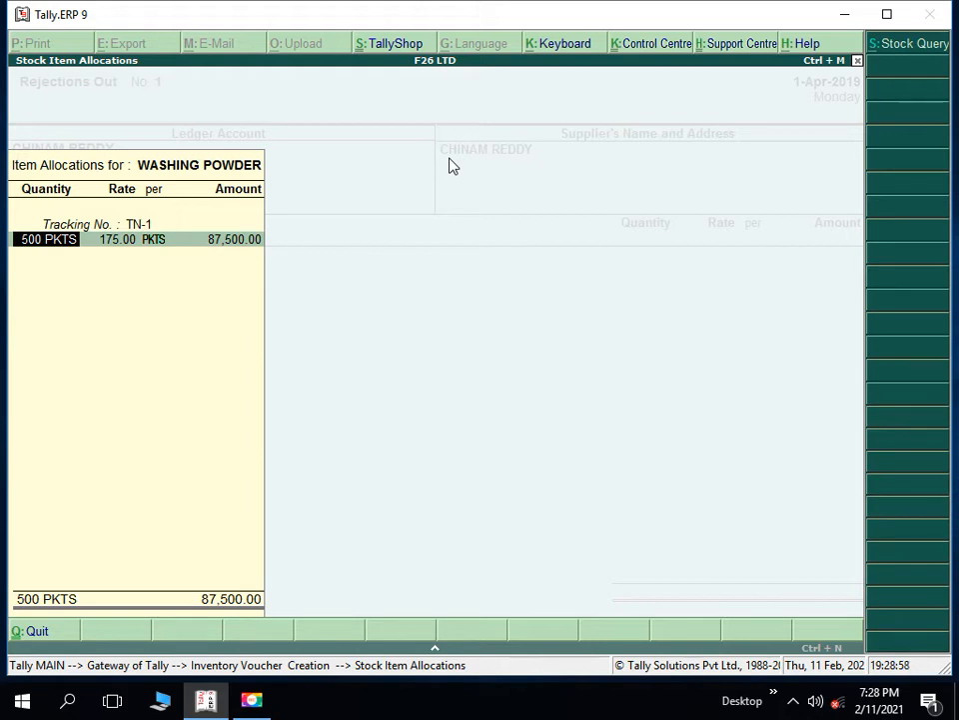
pyautogui.write('50')
pyautogui.press('Return')
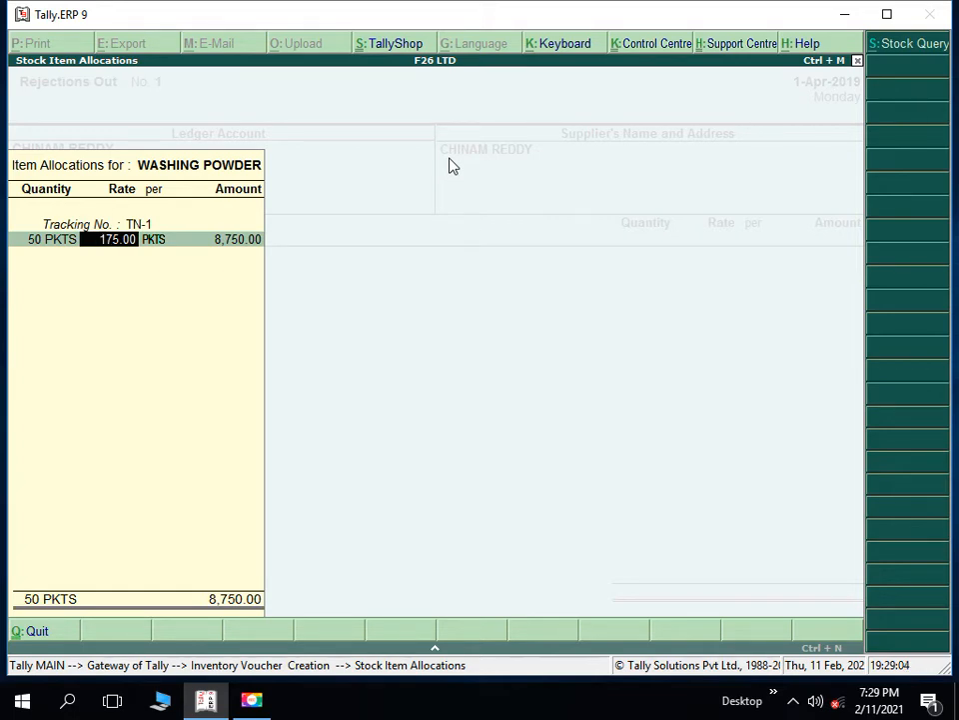
pyautogui.press('Return')
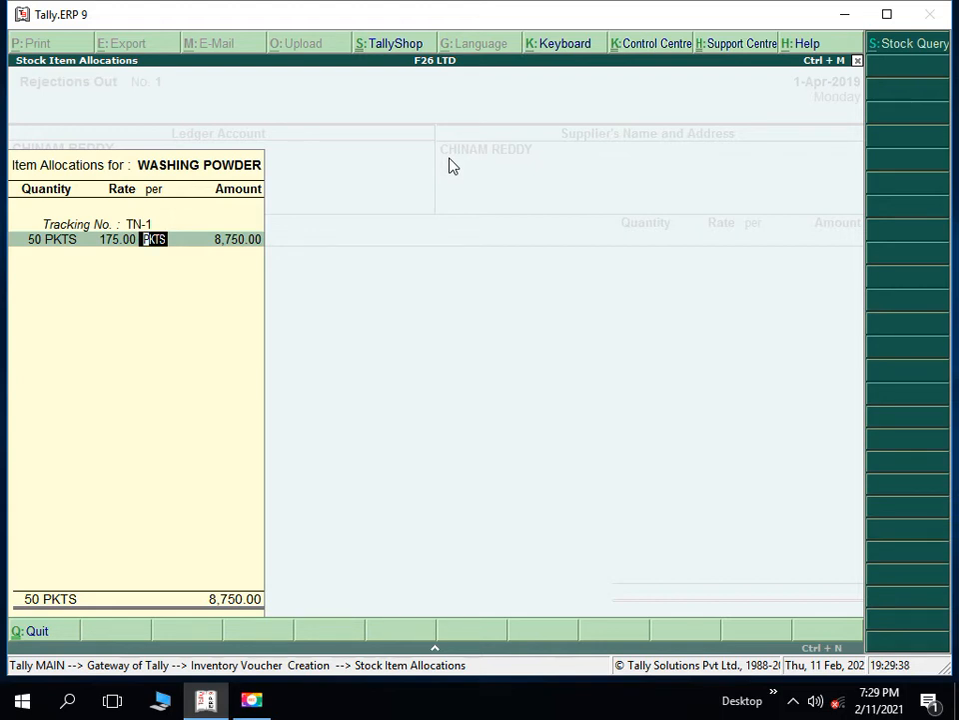
pyautogui.press('Return')
pyautogui.press('Return')
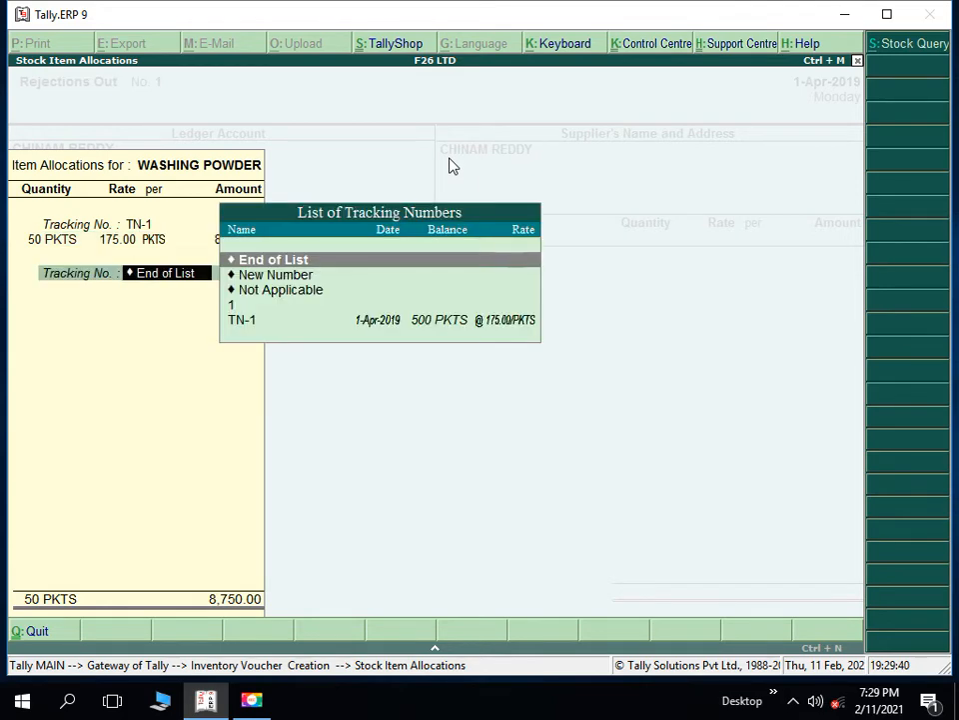
pyautogui.press('Return')
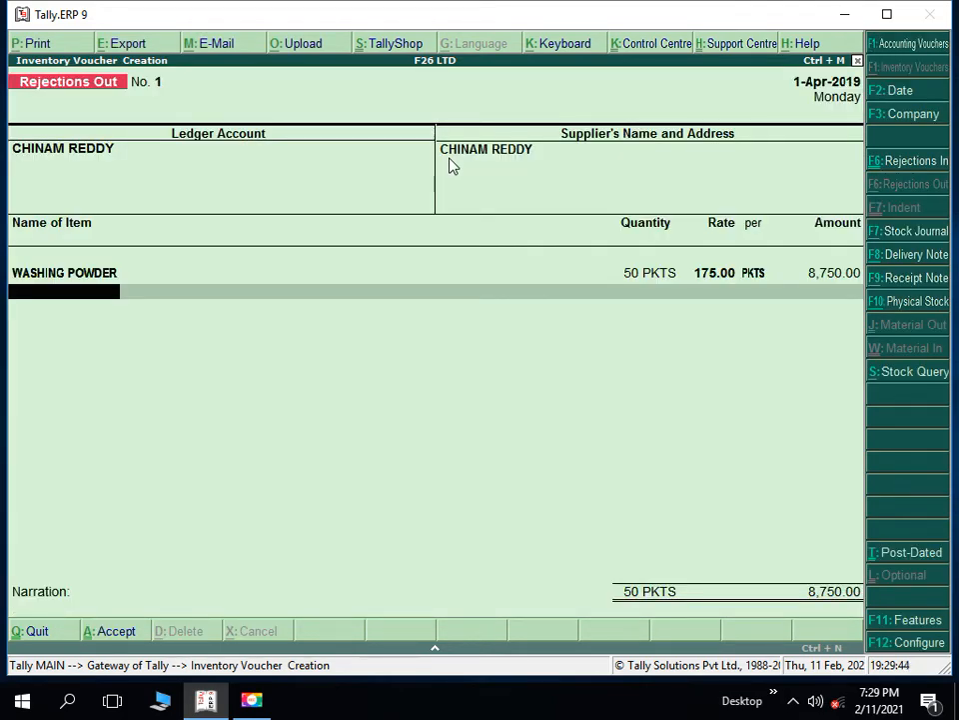
# - Add SENITIZER to the Rejections Out voucher against tracking number TN-1, with 20 BOTTLES at a rate of 20
pyautogui.write('S')
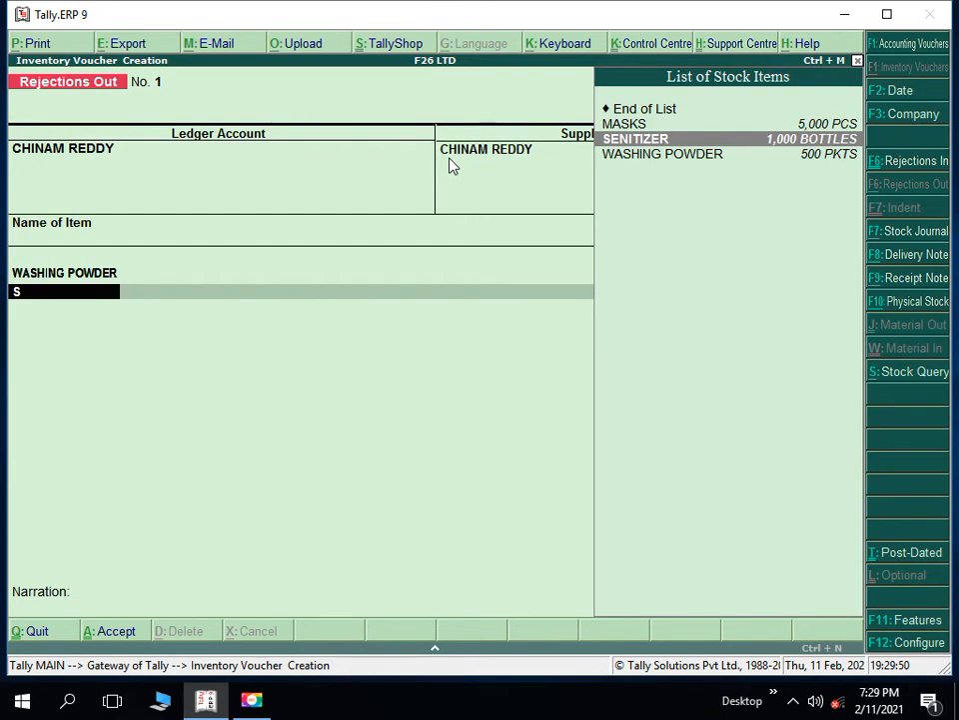
pyautogui.press('Return')
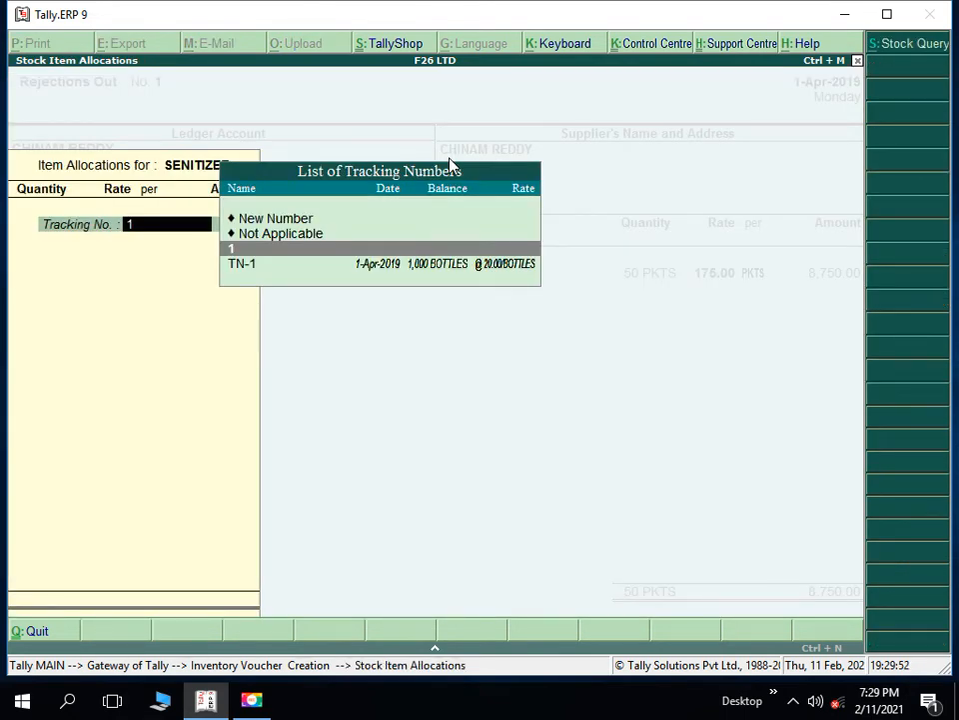
pyautogui.press('Down')
pyautogui.press('Return')
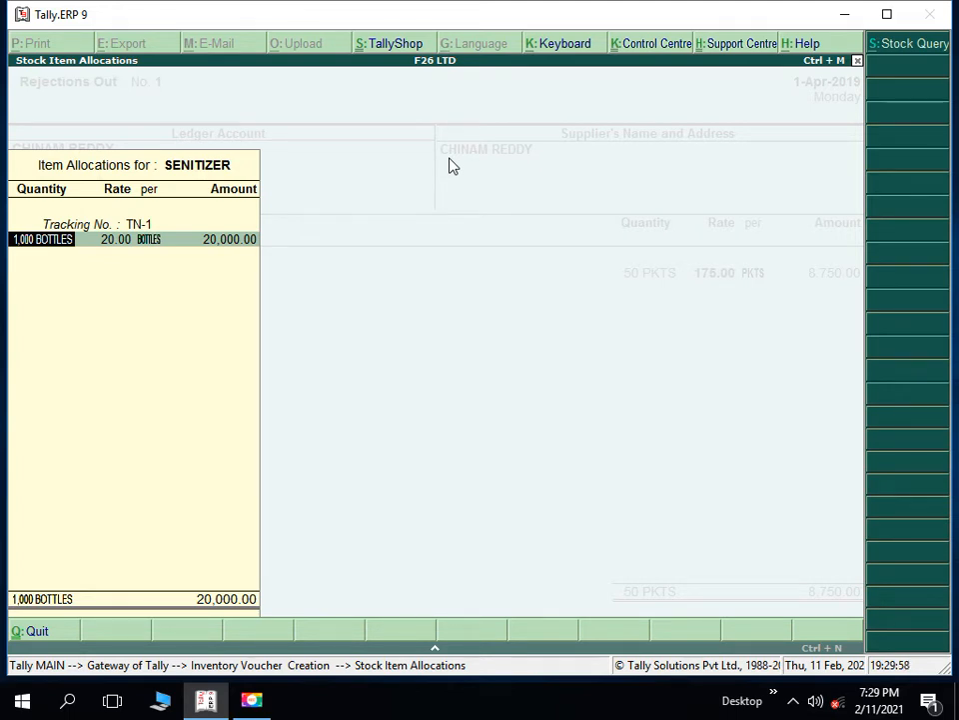
pyautogui.write('20')
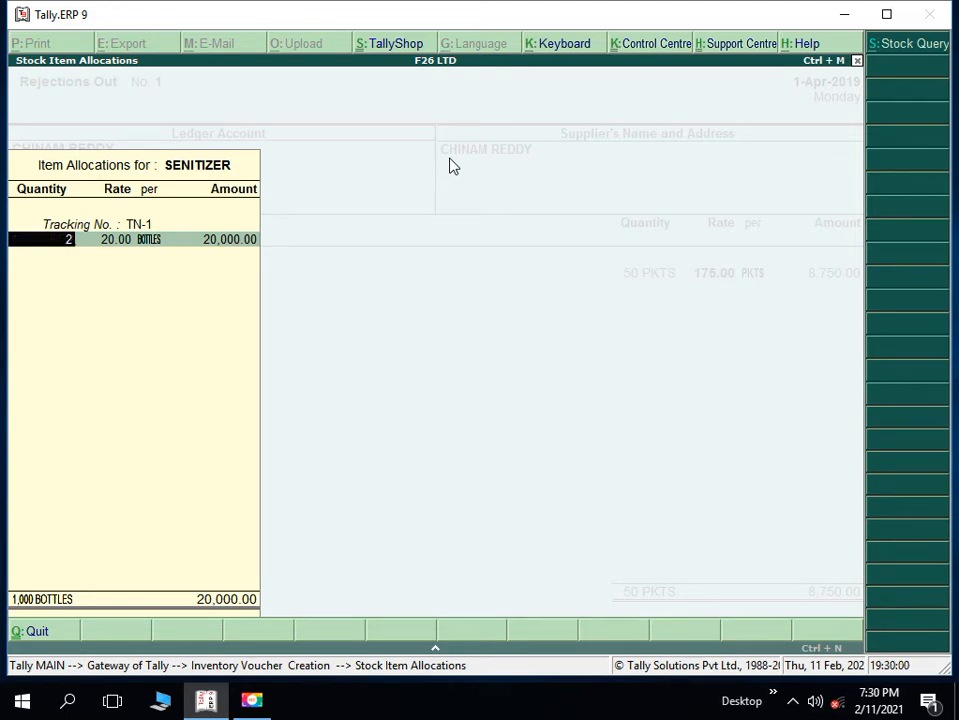
pyautogui.press('Return')
pyautogui.press('Return')
pyautogui.press('Return')
pyautogui.press('Return')
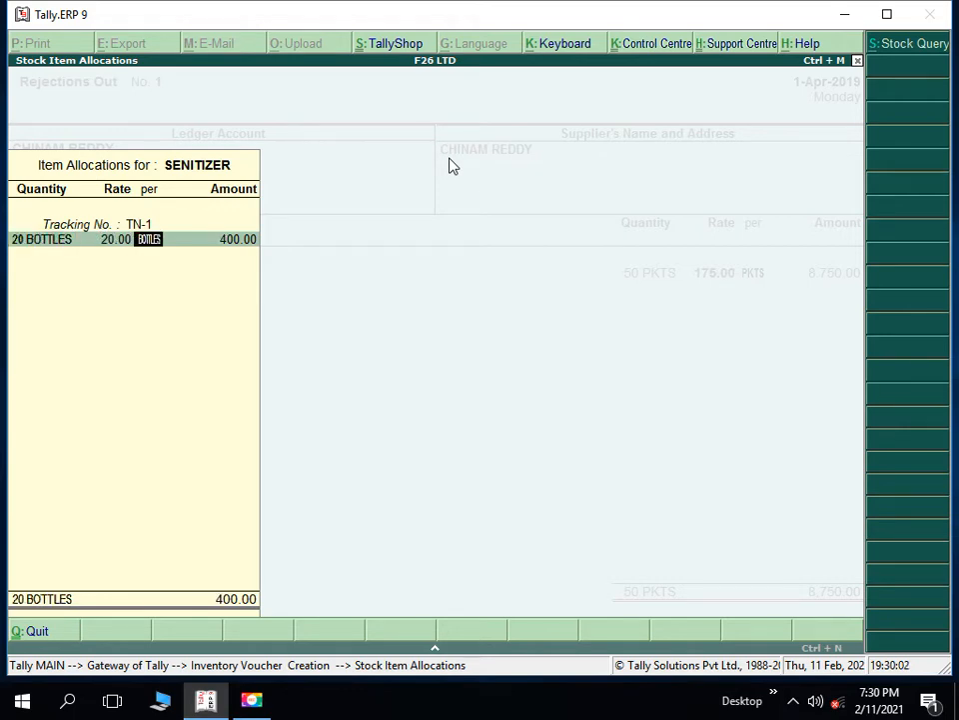
pyautogui.press('Return')
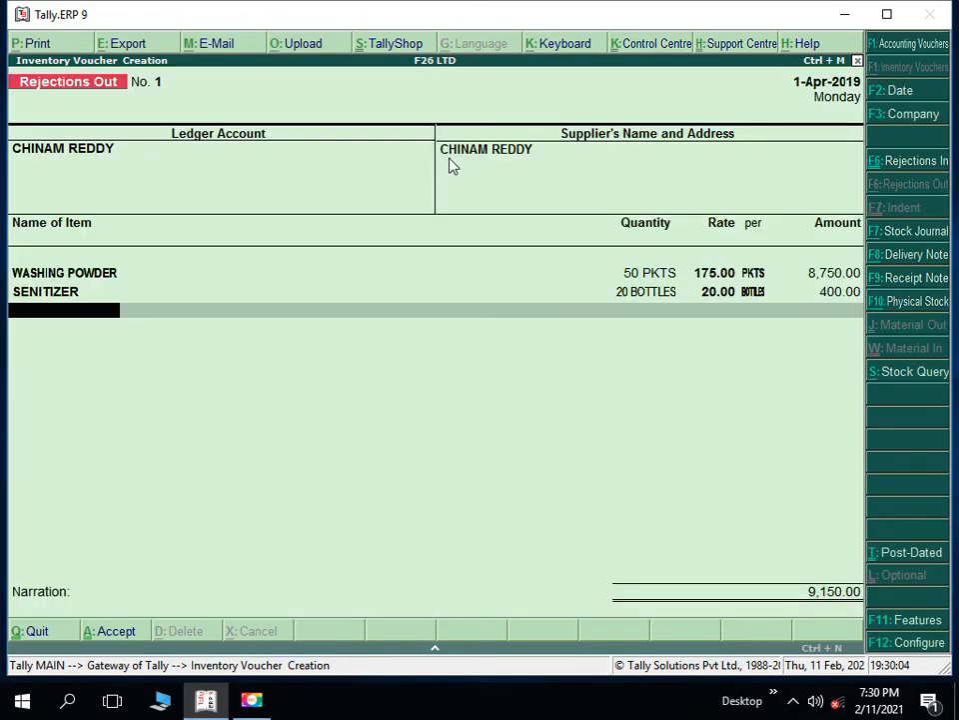
# - Add MASKS to the Rejections Out voucher against tracking number TN-1, with 1,000 PCS at a rate of 10
pyautogui.write('M')
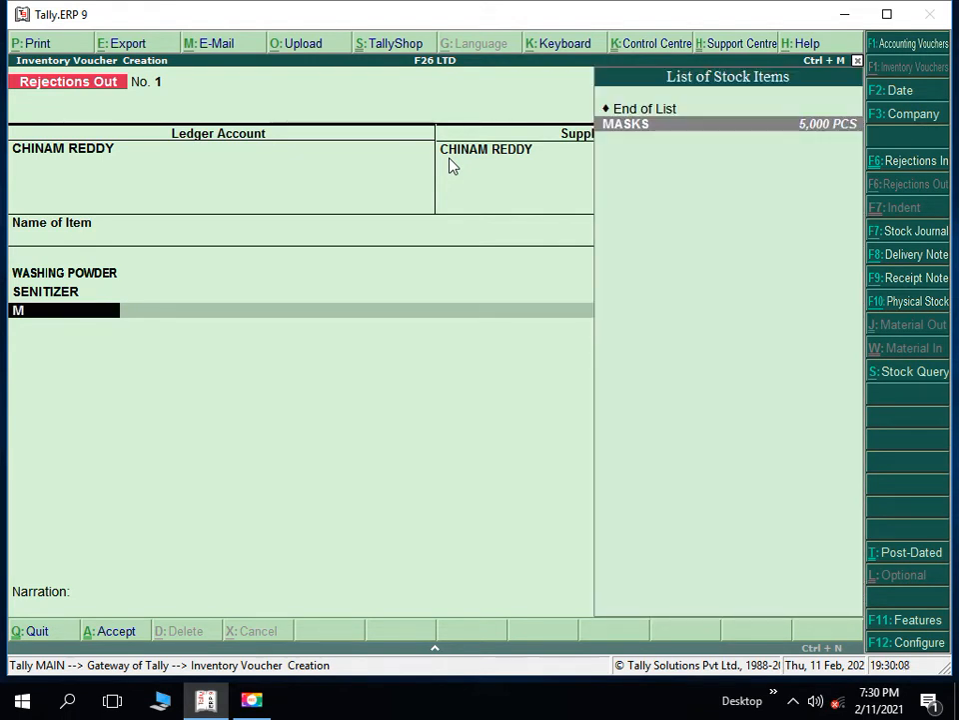
pyautogui.press('Return')
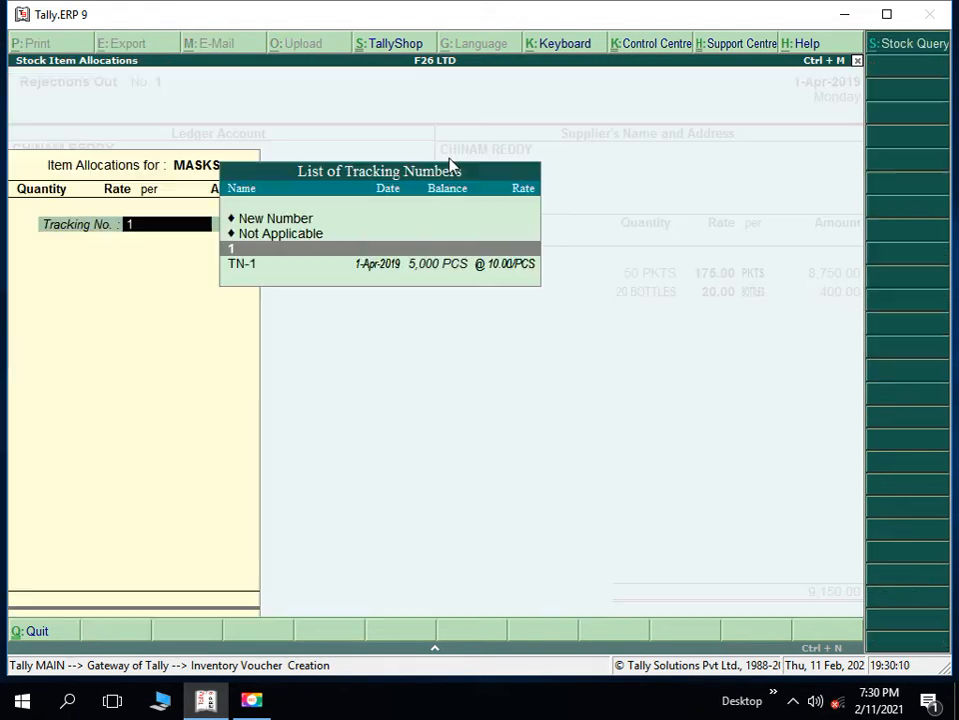
pyautogui.press('Down')
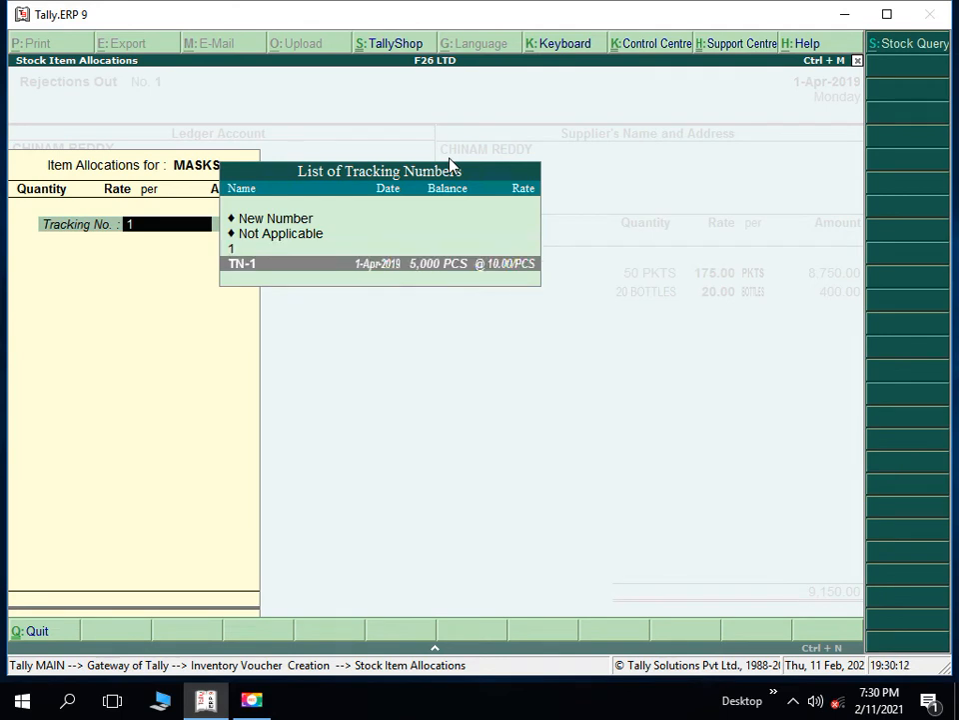
pyautogui.press('Return')
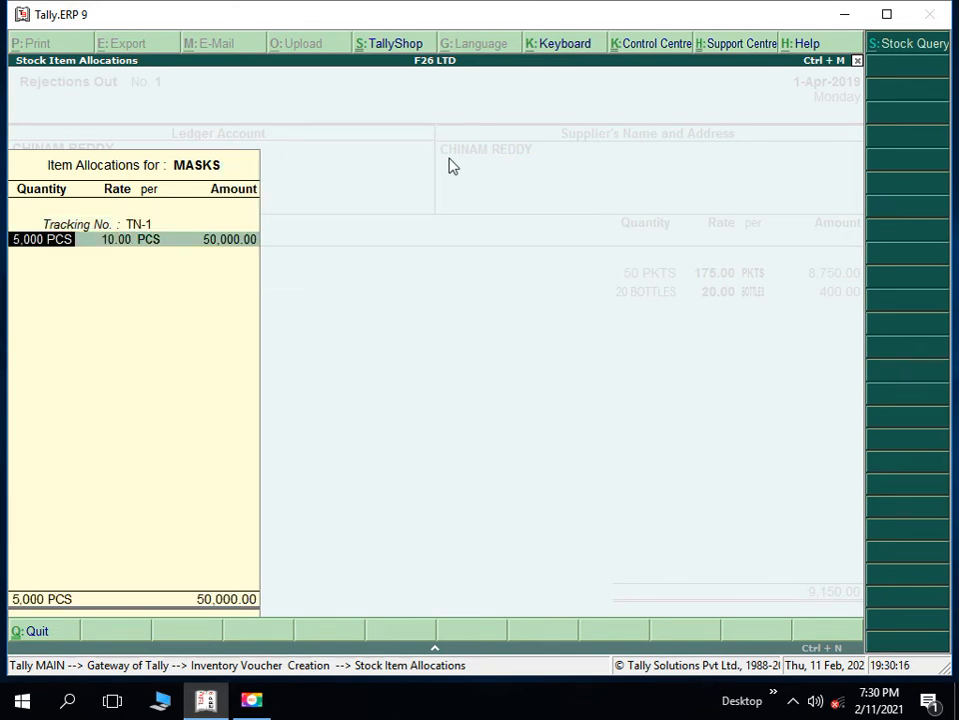
pyautogui.write('100')
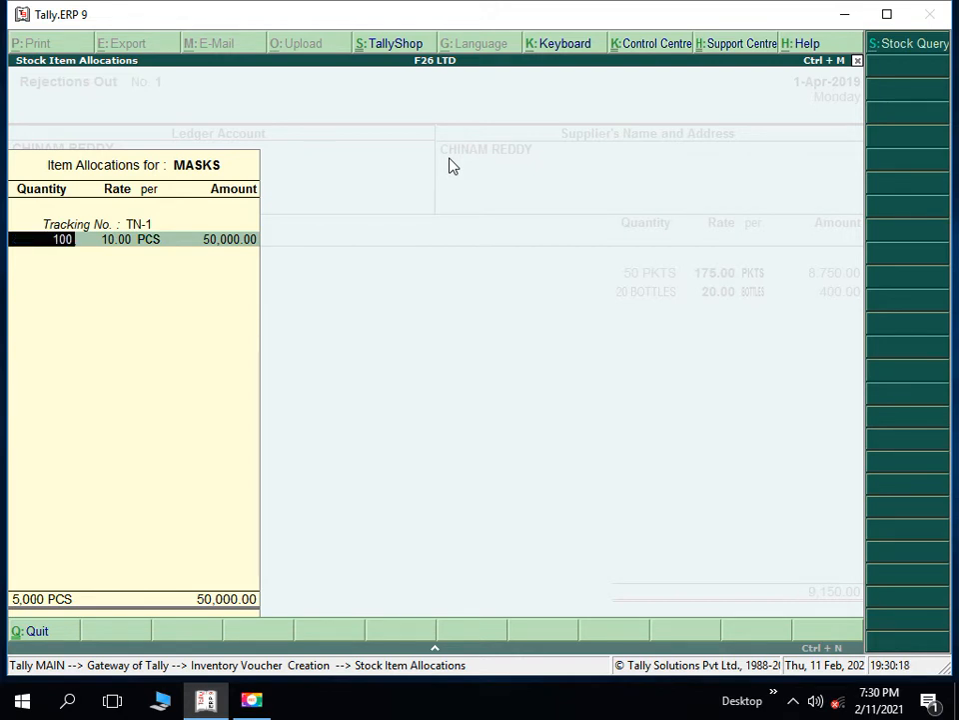
pyautogui.write('0')
pyautogui.press('Return')
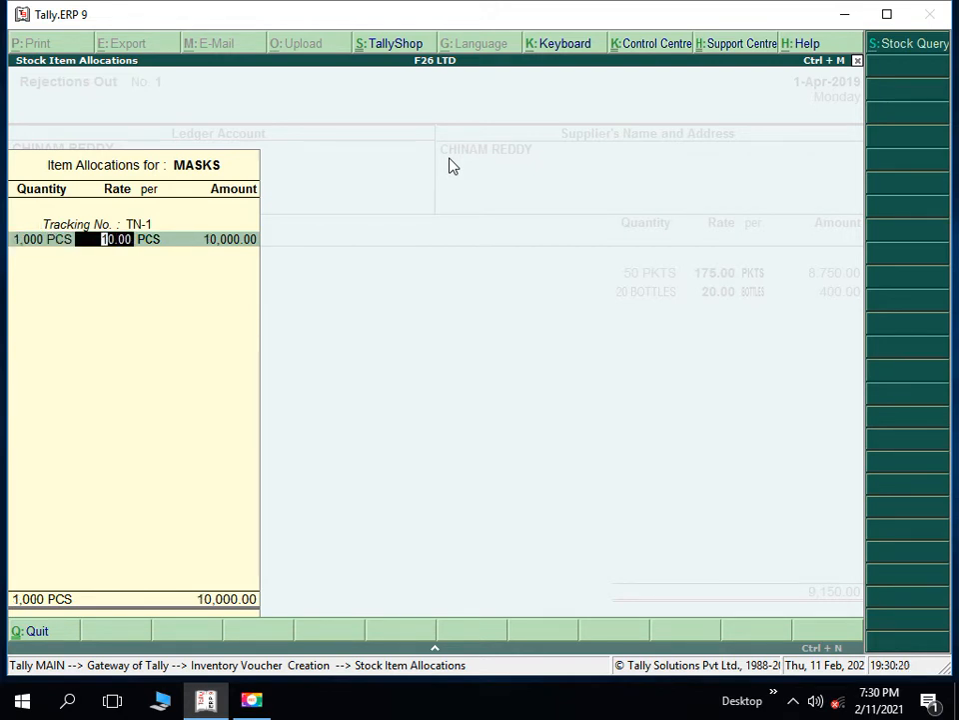
pyautogui.press('Return')
pyautogui.press('Return')
pyautogui.press('Return')
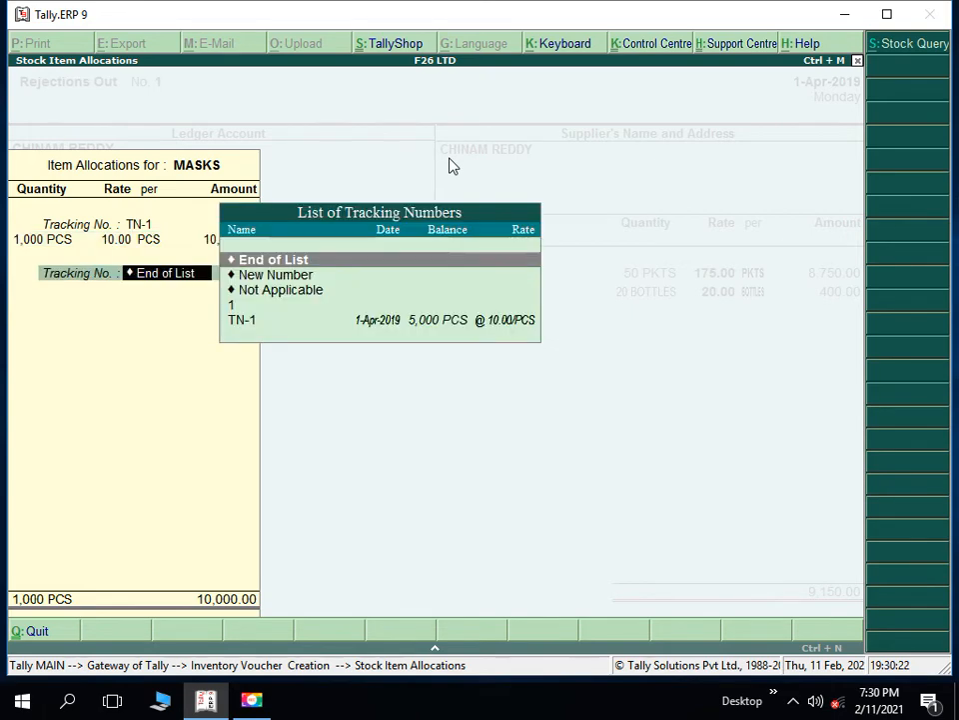
pyautogui.press('Return')
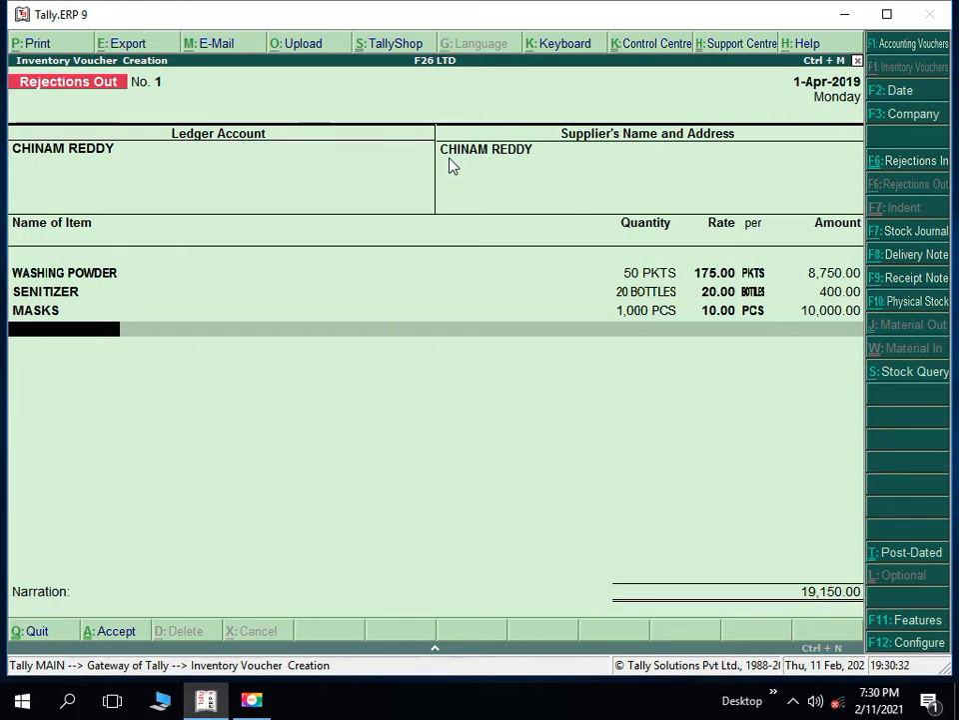
# - Finish the item list, save the Rejections Out voucher without a narration, and return to the Gateway of Tally
pyautogui.press('Return')
pyautogui.press('Return')
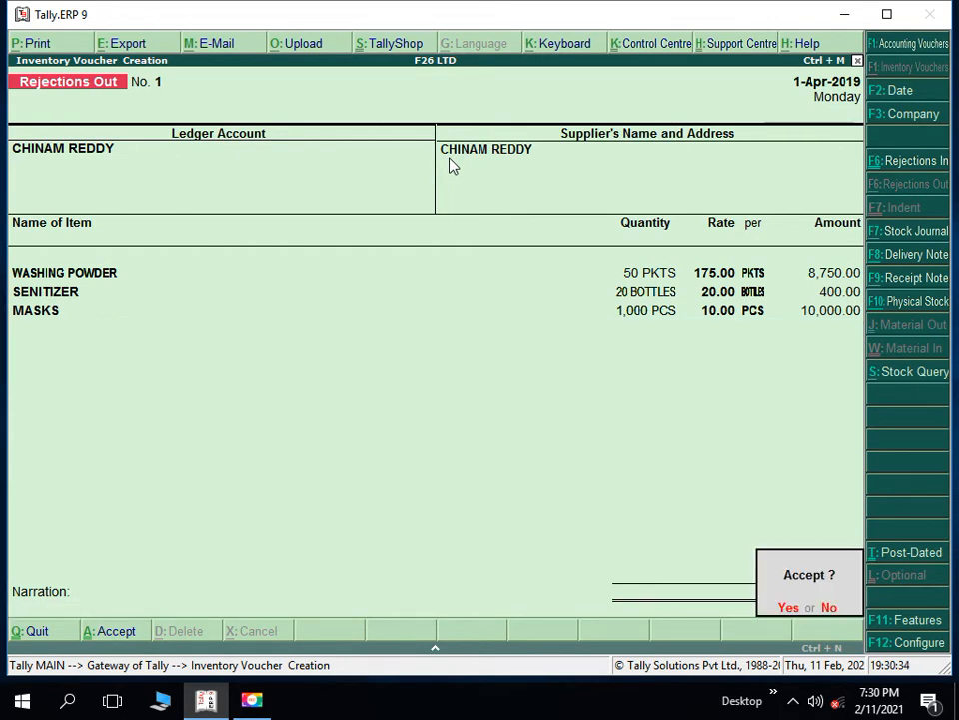
pyautogui.click(450, 165)
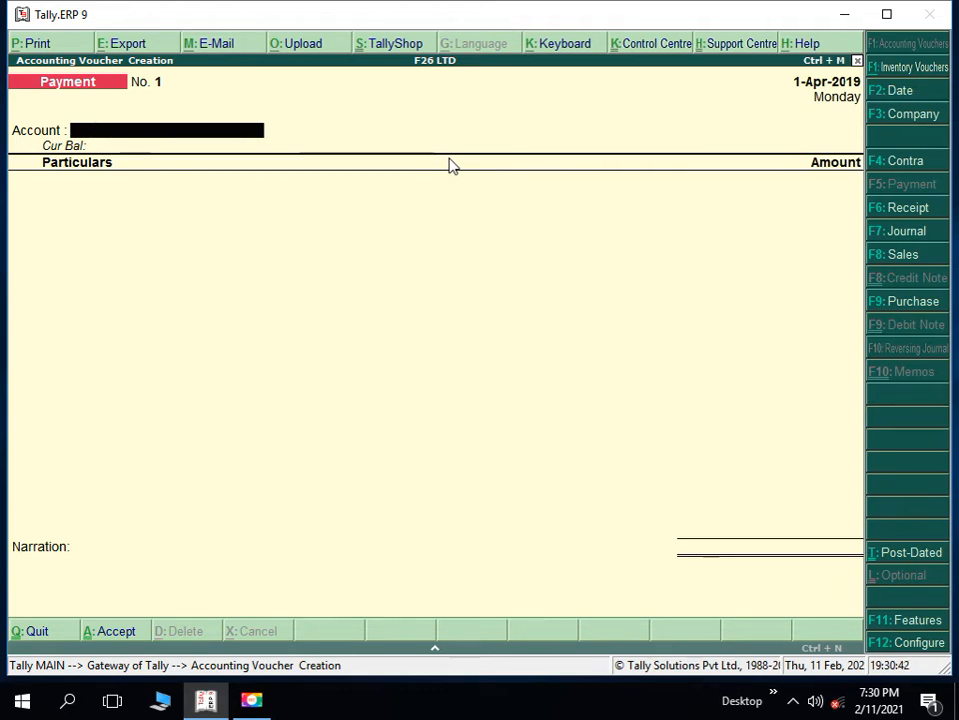
pyautogui.press('Escape')
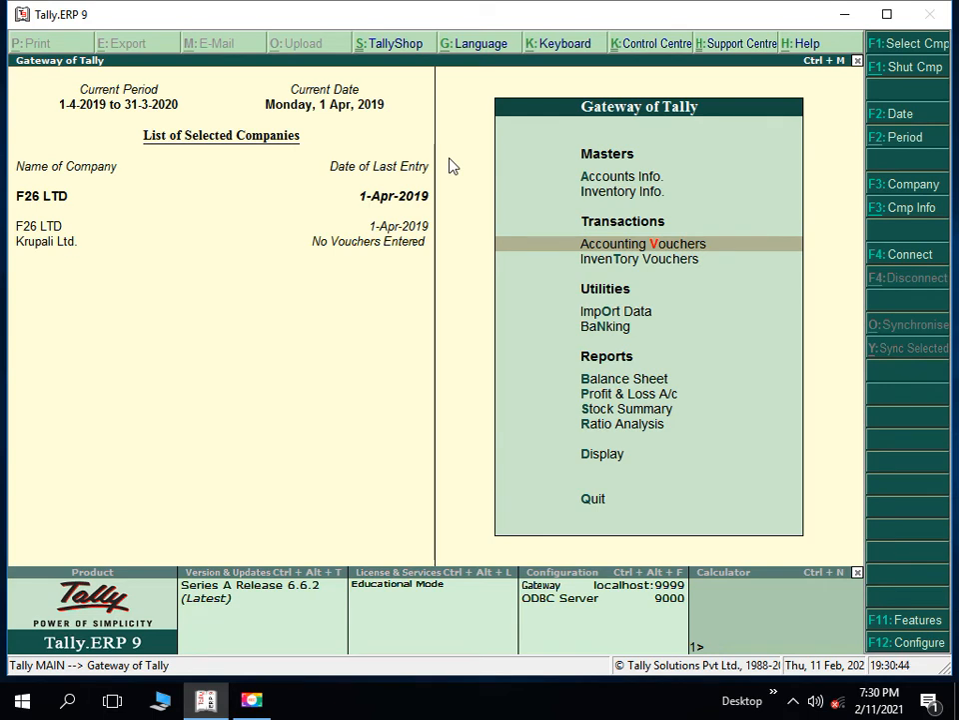
# - Open a Purchase voucher and set the supplier's ledger as party account, leaving the supplier invoice number and date blank
pyautogui.press('Return')
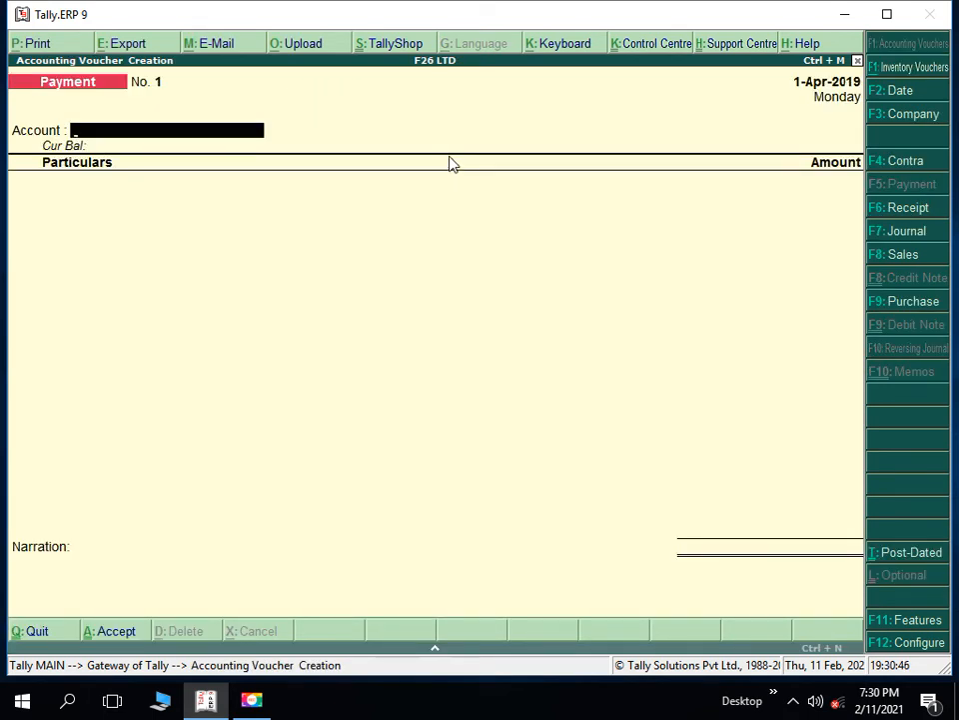
pyautogui.click(909, 303)
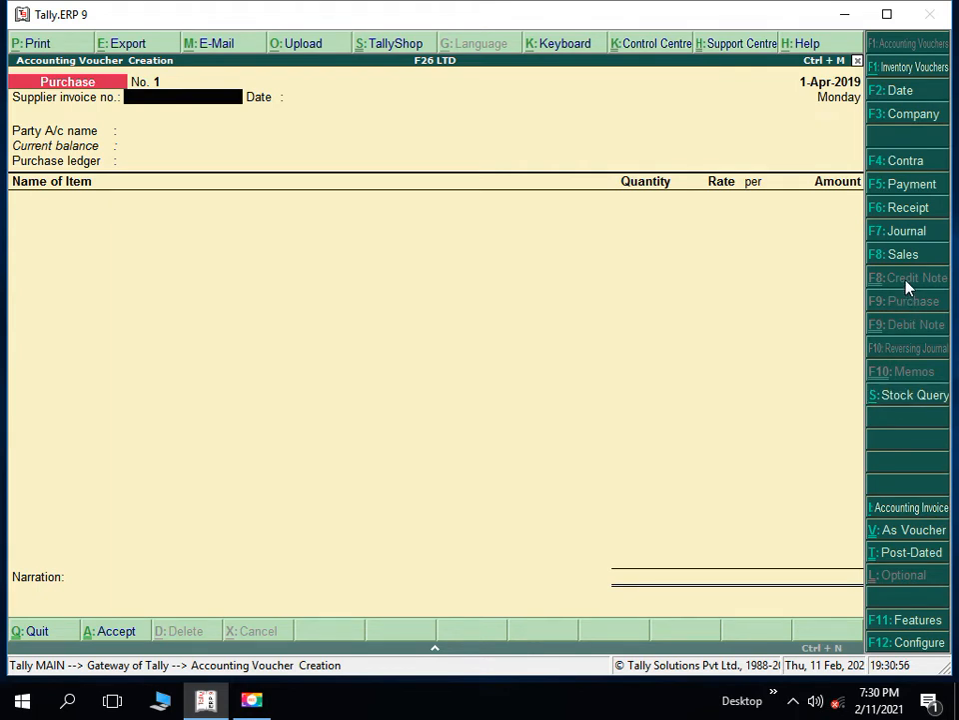
pyautogui.press('Return')
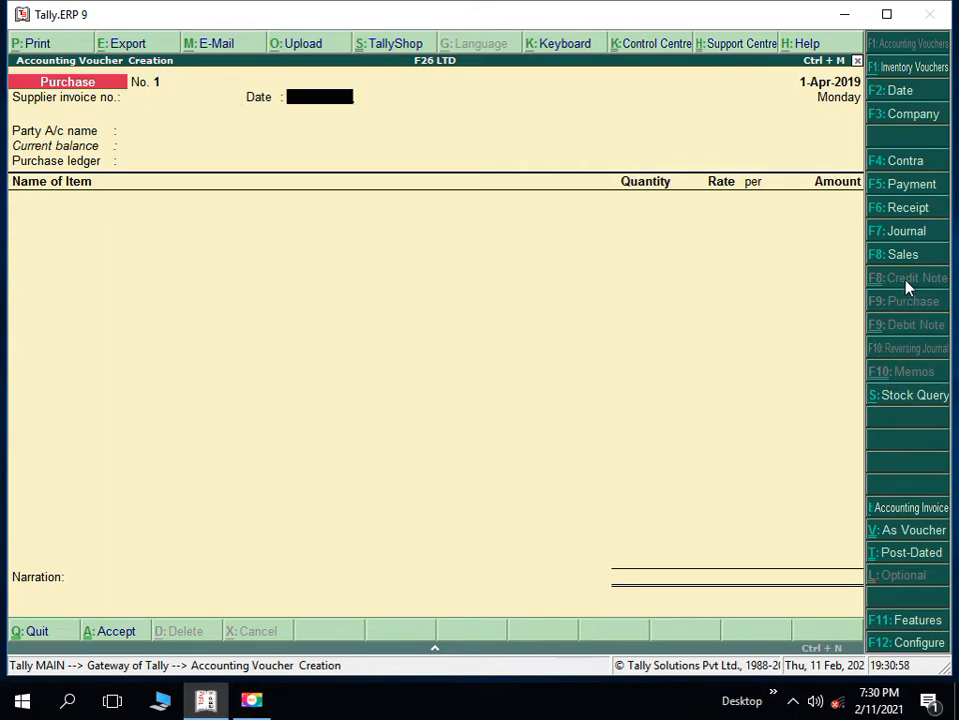
pyautogui.press('Return')
pyautogui.press('Down')
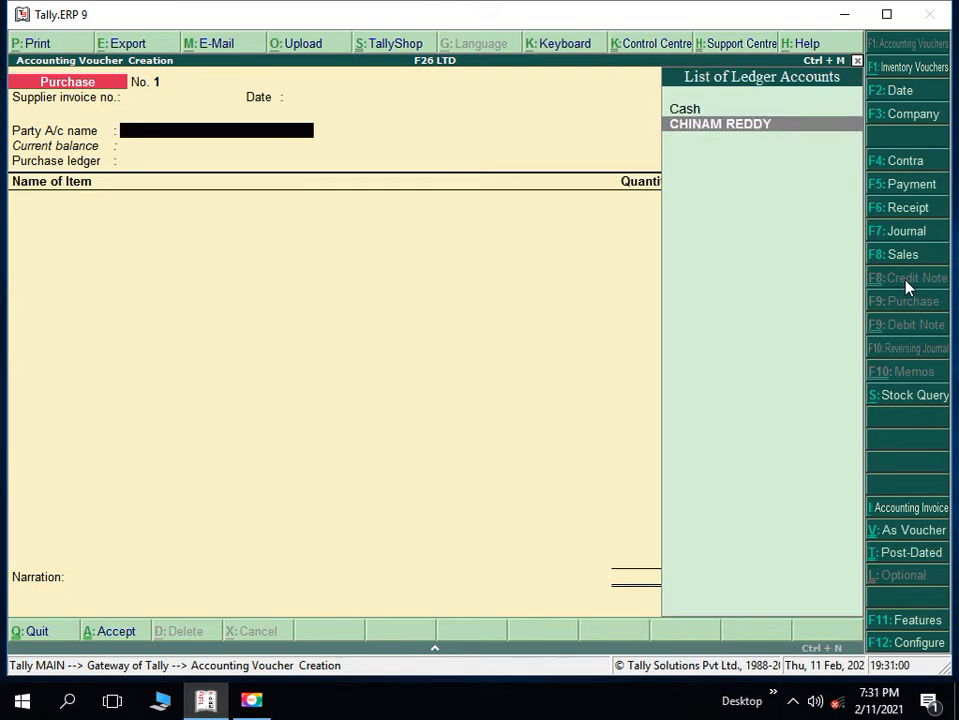
pyautogui.press('Return')
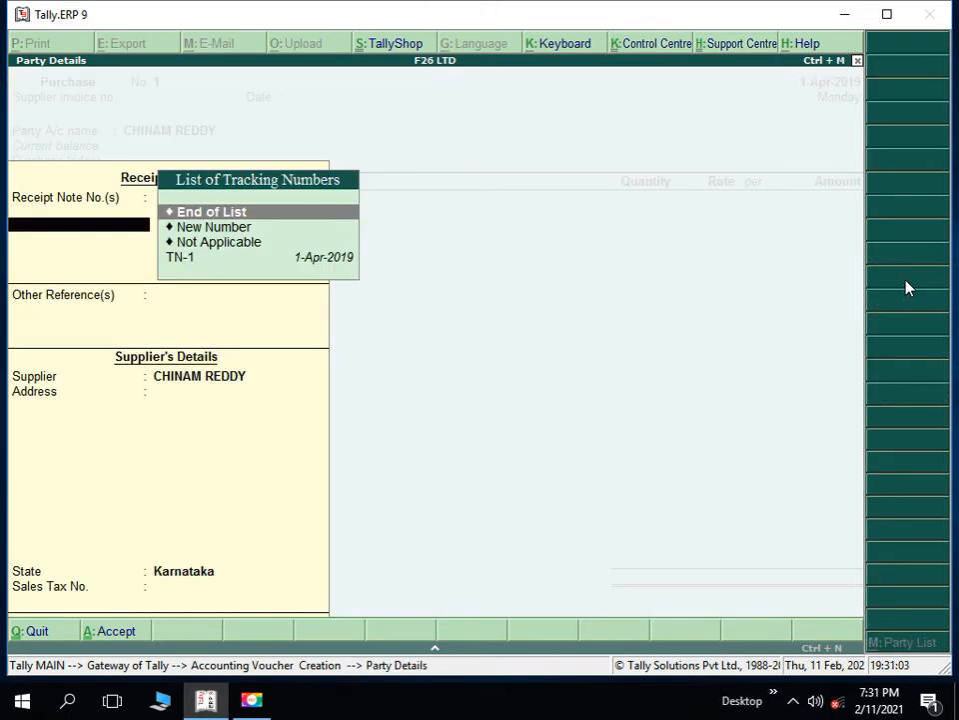
# - Link the purchase to receipt note TN-1 in the party details, keeping the supplier details and the state Karnataka
pyautogui.press('Down')
pyautogui.press('Down')
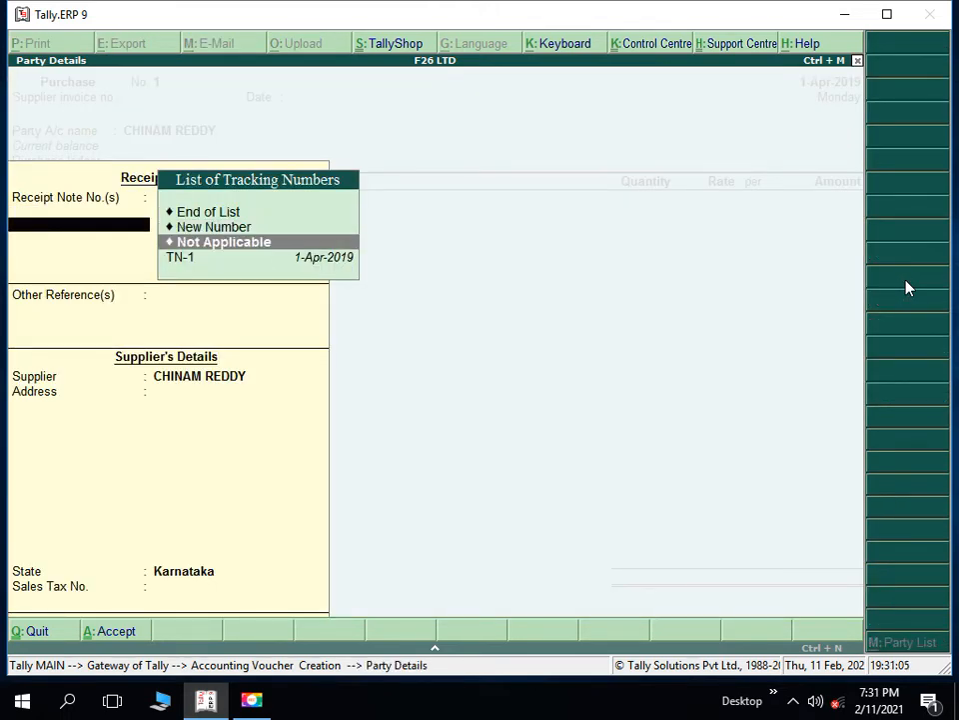
pyautogui.press('Down')
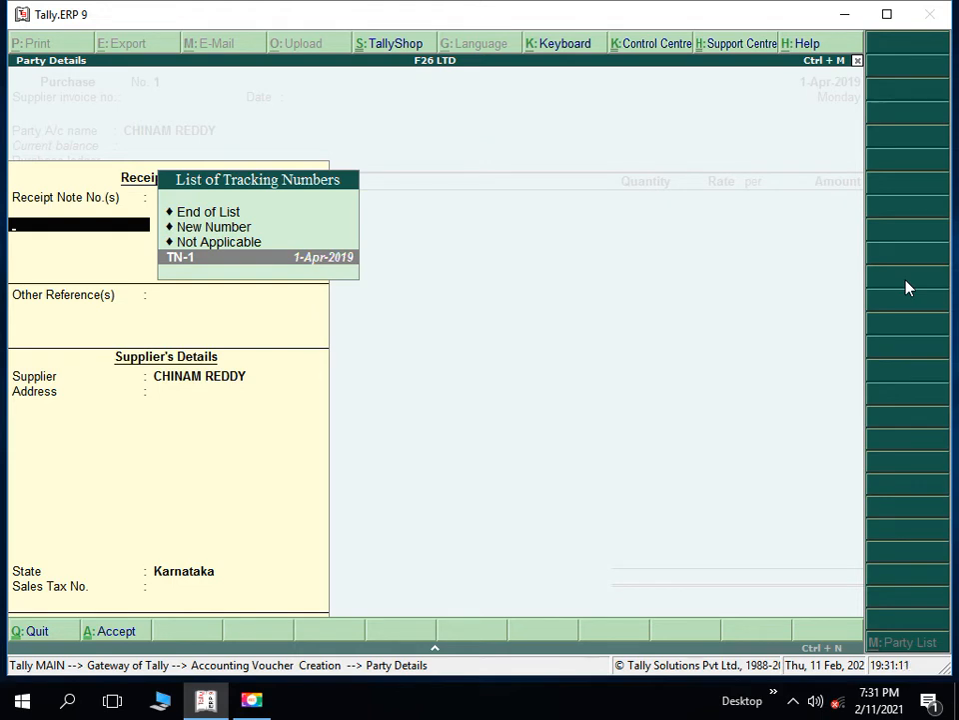
pyautogui.press('Return')
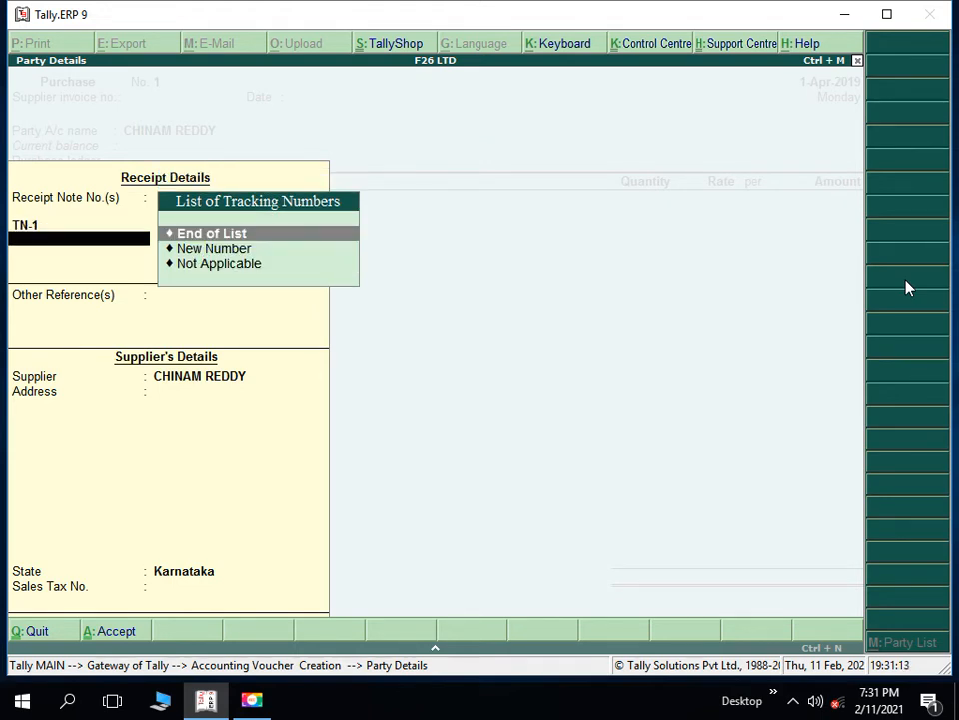
pyautogui.press('Return')
pyautogui.press('Return')
pyautogui.press('Return')
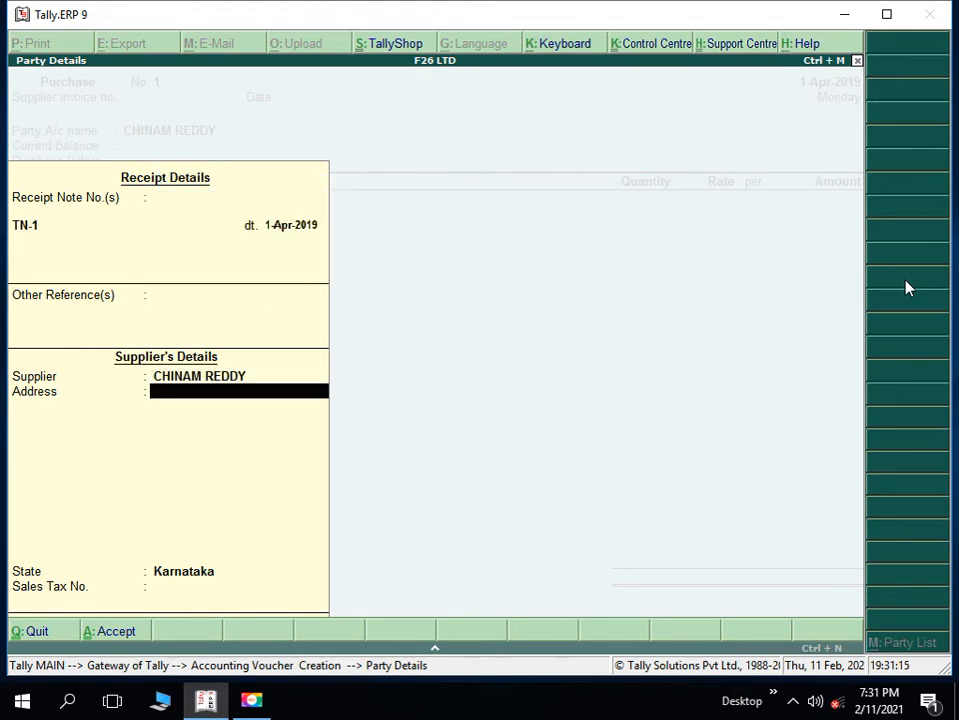
pyautogui.press('Return')
pyautogui.press('Return')
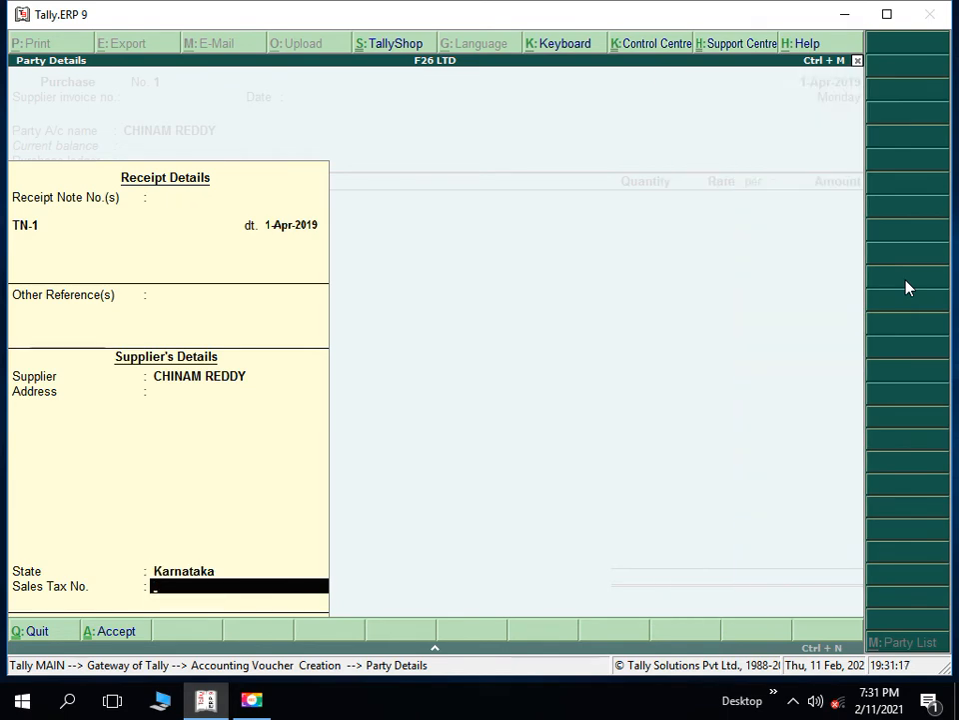
# - Use PURCHASE A/C as the purchase ledger with the items tracked under TN-1, and save the Purchase voucher
pyautogui.press('Return')
pyautogui.press('Return')
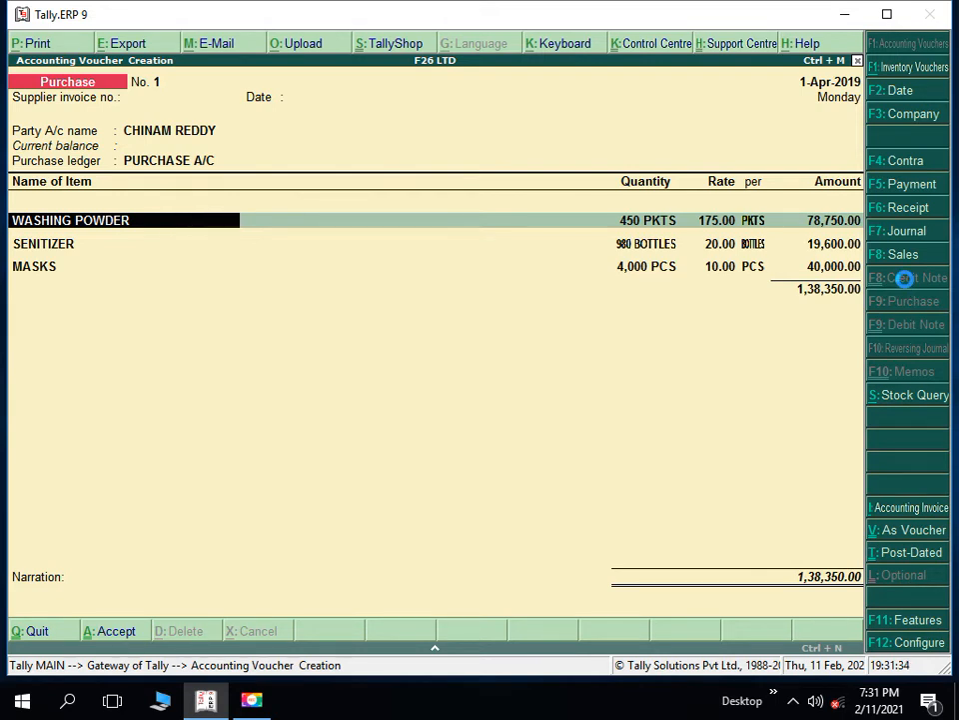
pyautogui.hotkey('ctrl', 'a')
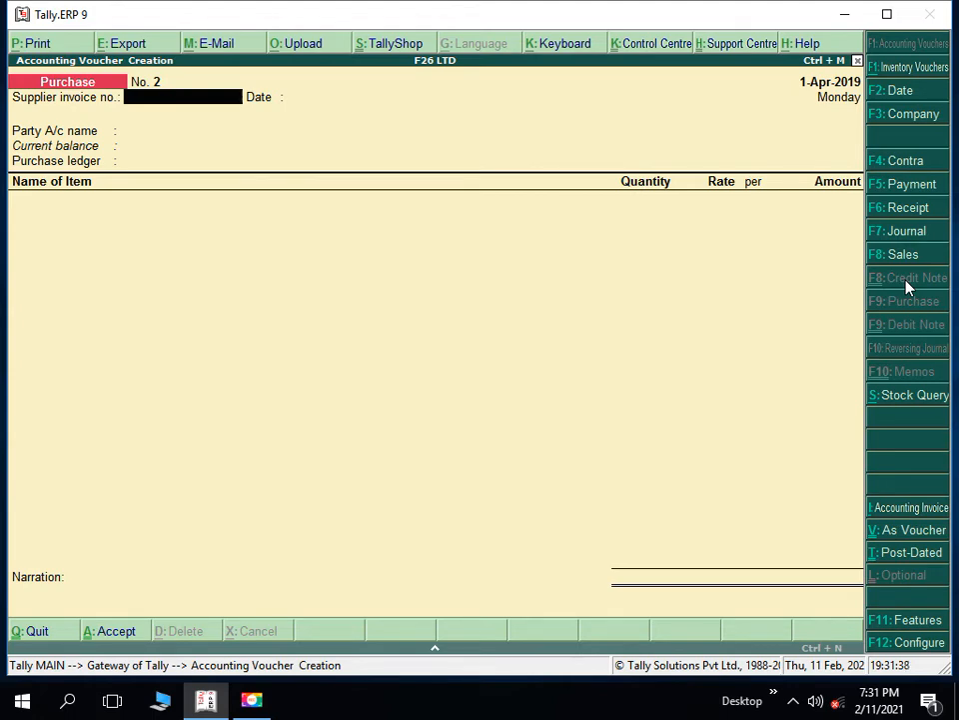
pyautogui.press('Escape')
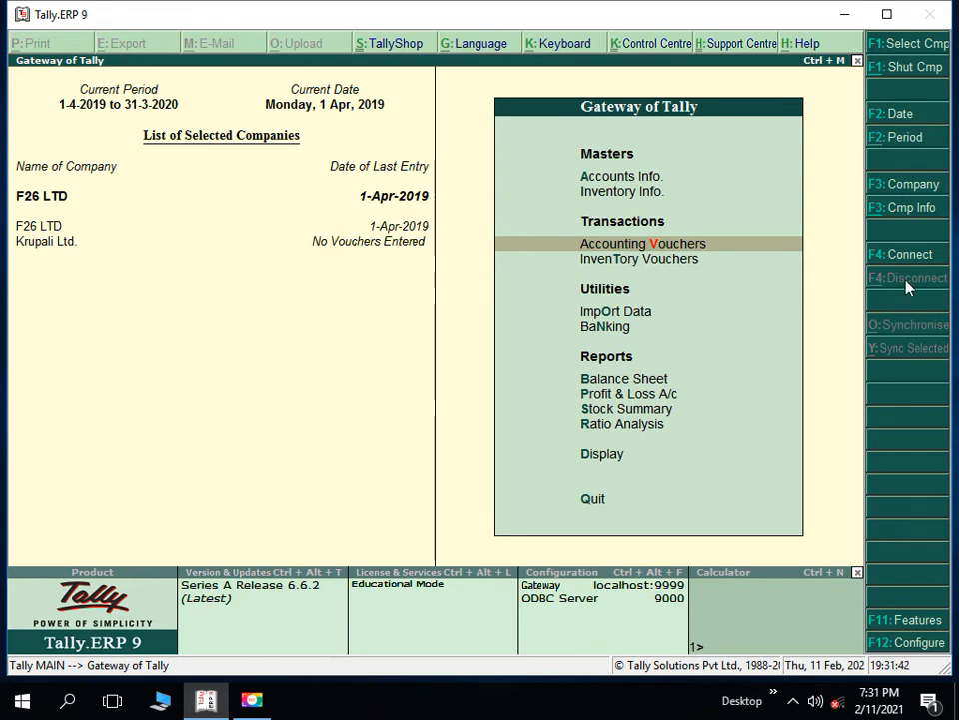
# - Examine the closing stock of each item in the Stock Summary, switching between detailed and condensed display
pyautogui.press('s')
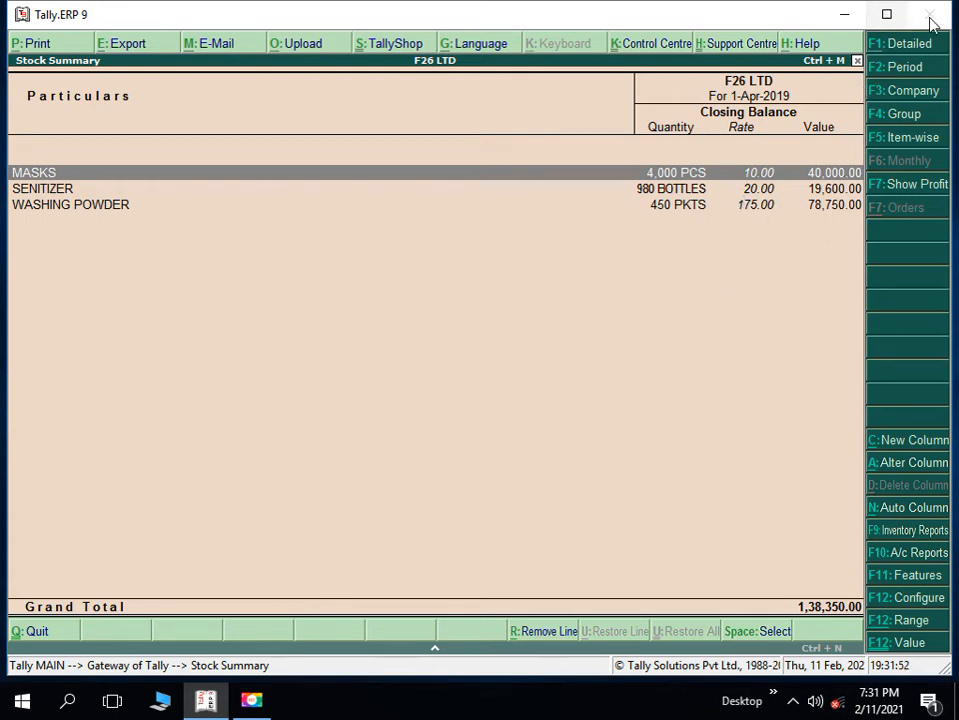
pyautogui.click(922, 50)
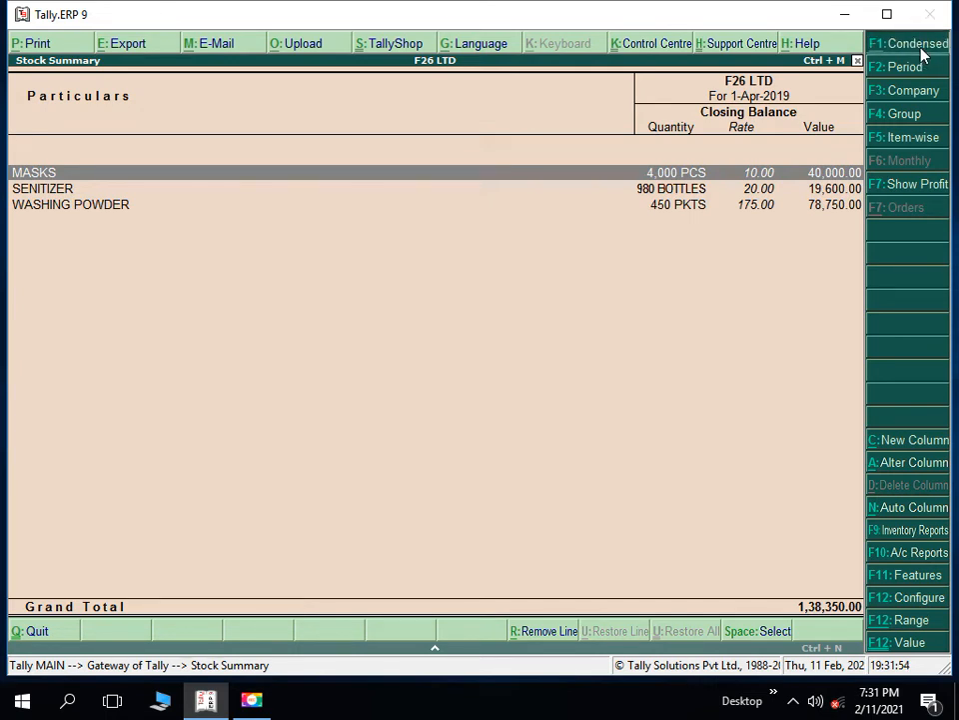
pyautogui.click(922, 50)
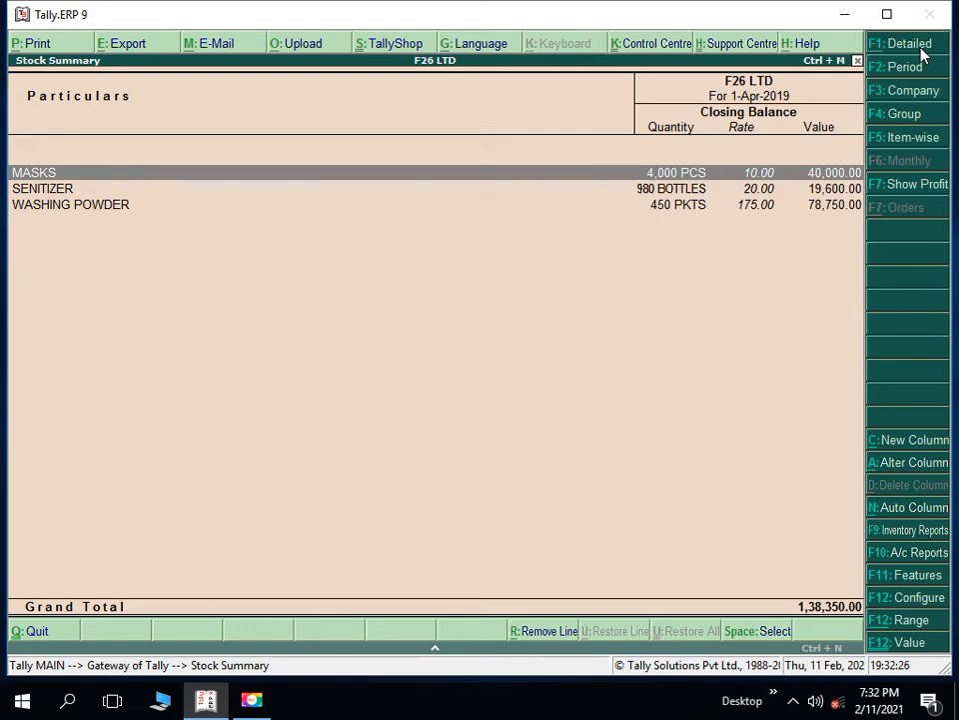
pyautogui.press('Escape')
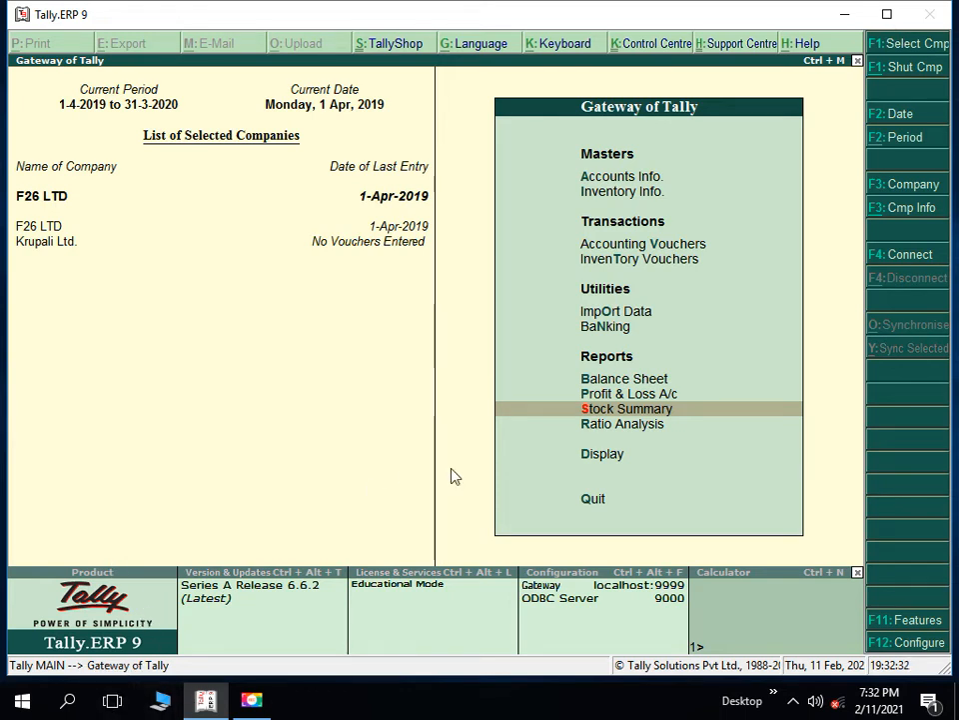
# - Switch to File Explorer, open TALLY - 2 SYLLABUS from the TALLY folder in PowerPoint, and dismiss the Office activation wizard
pyautogui.click(843, 15)
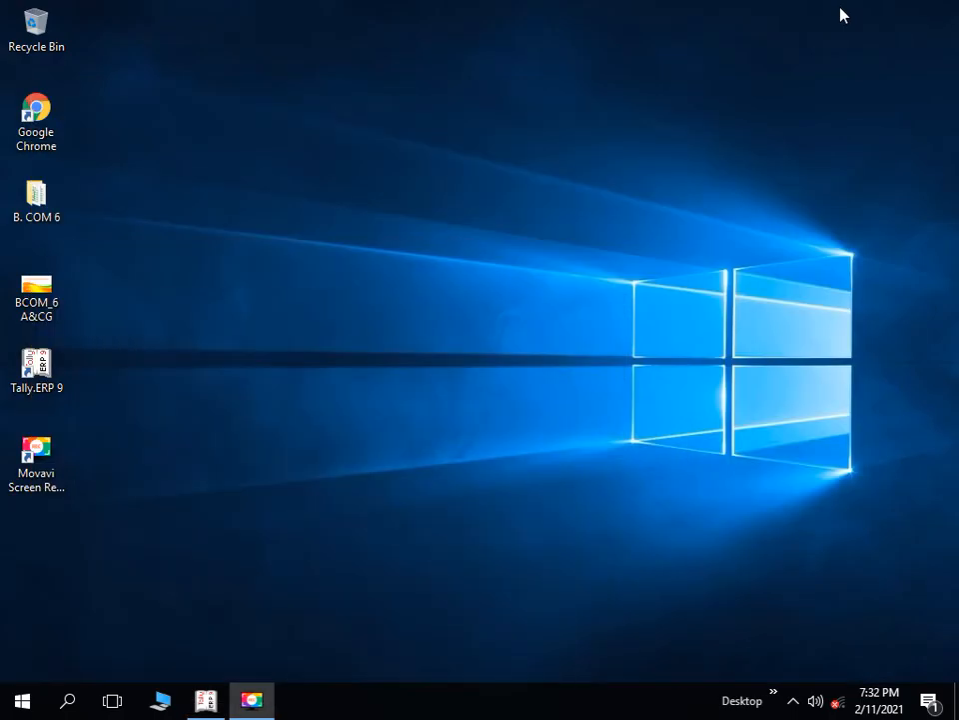
pyautogui.doubleClick(35, 28)
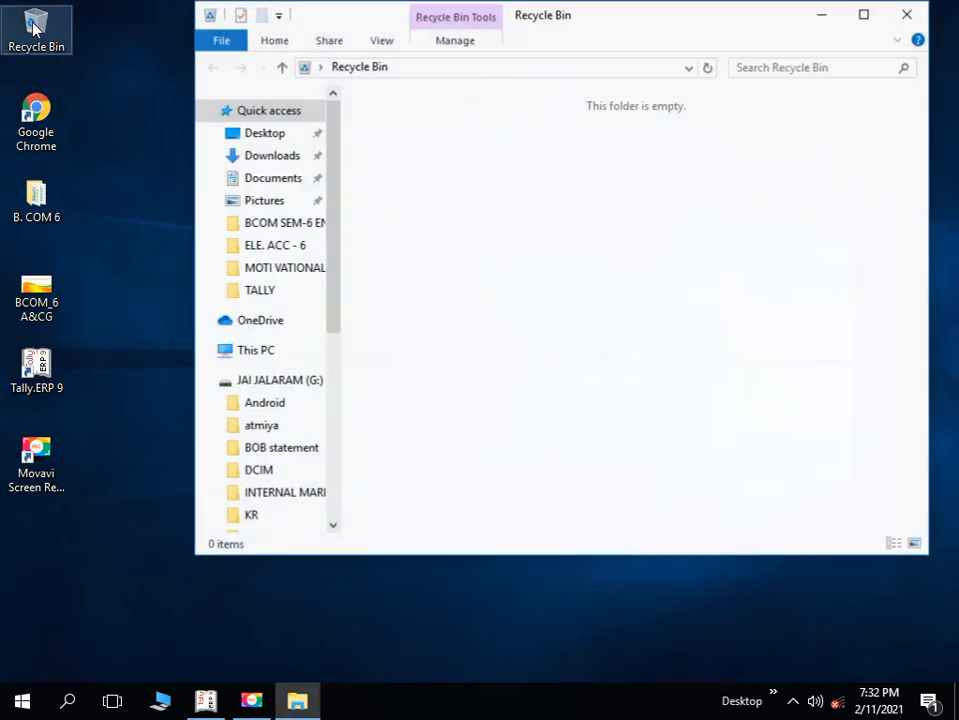
pyautogui.click(254, 299)
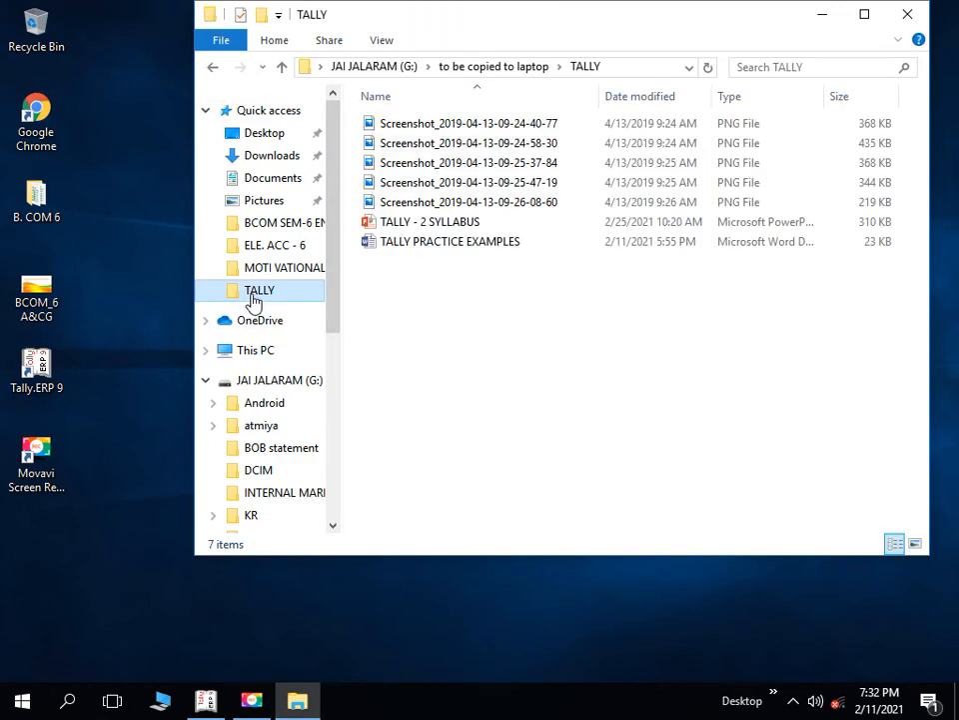
pyautogui.doubleClick(607, 226)
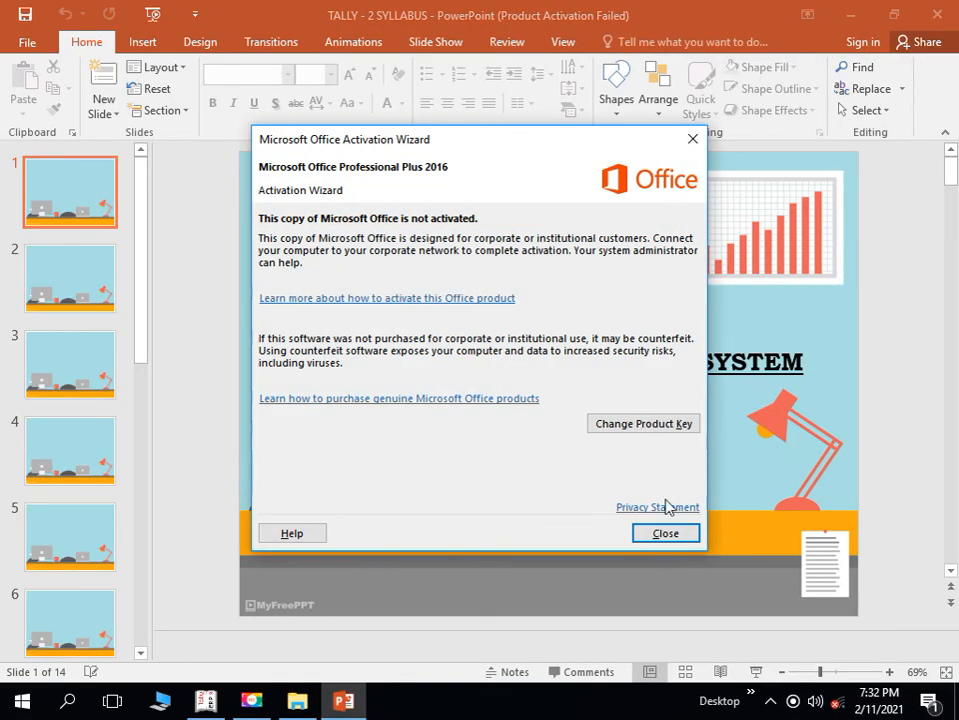
pyautogui.click(677, 538)
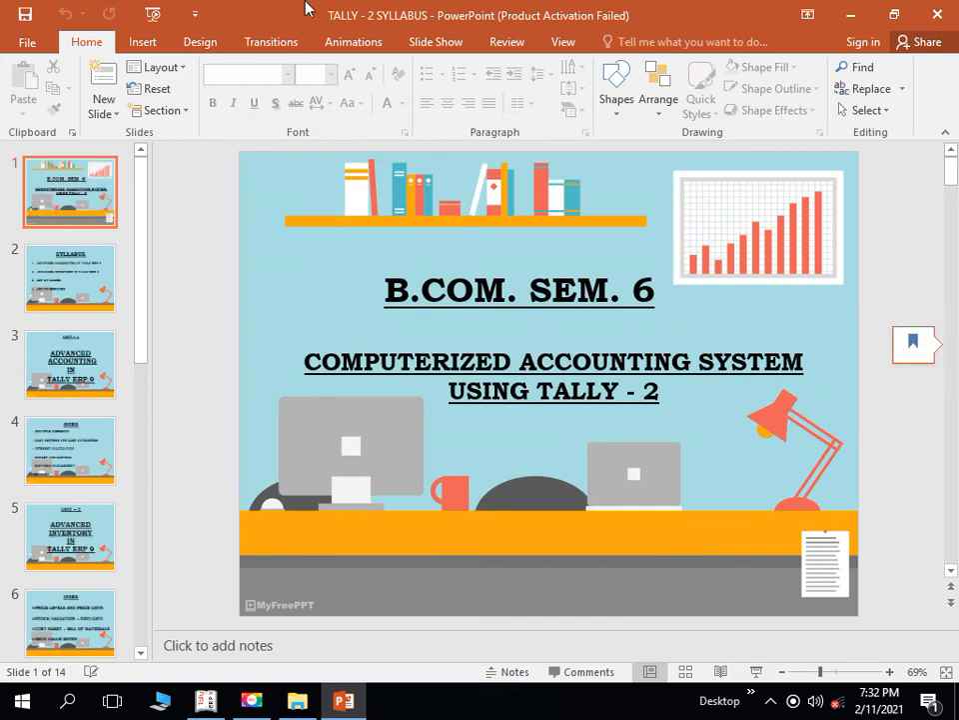
# - Start the slide show from the current title slide and advance through the syllabus slides
pyautogui.click(423, 39)
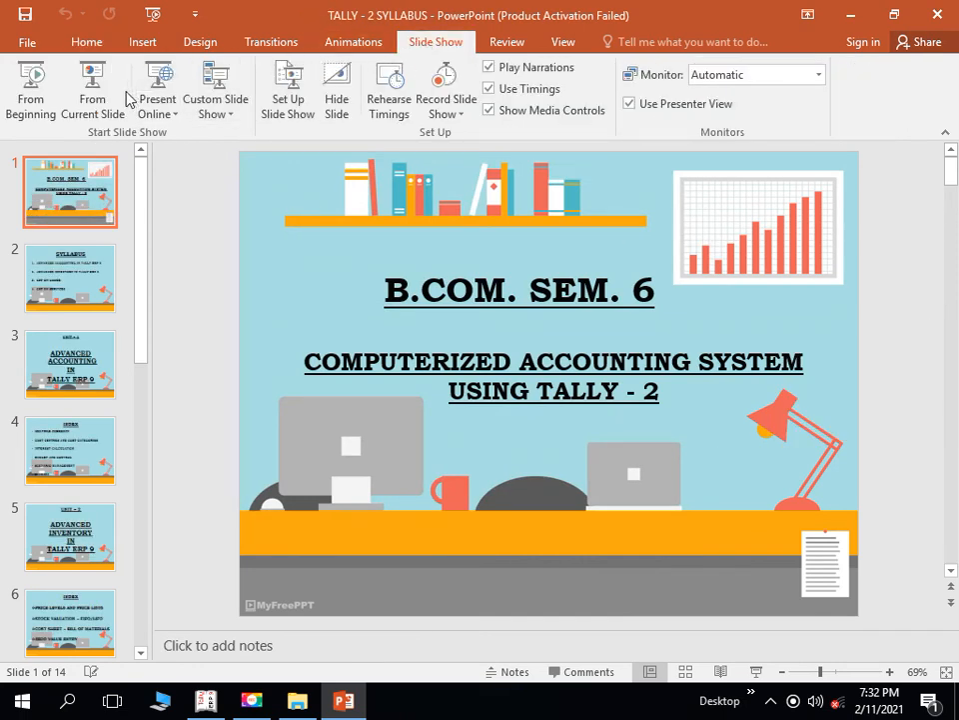
pyautogui.click(91, 99)
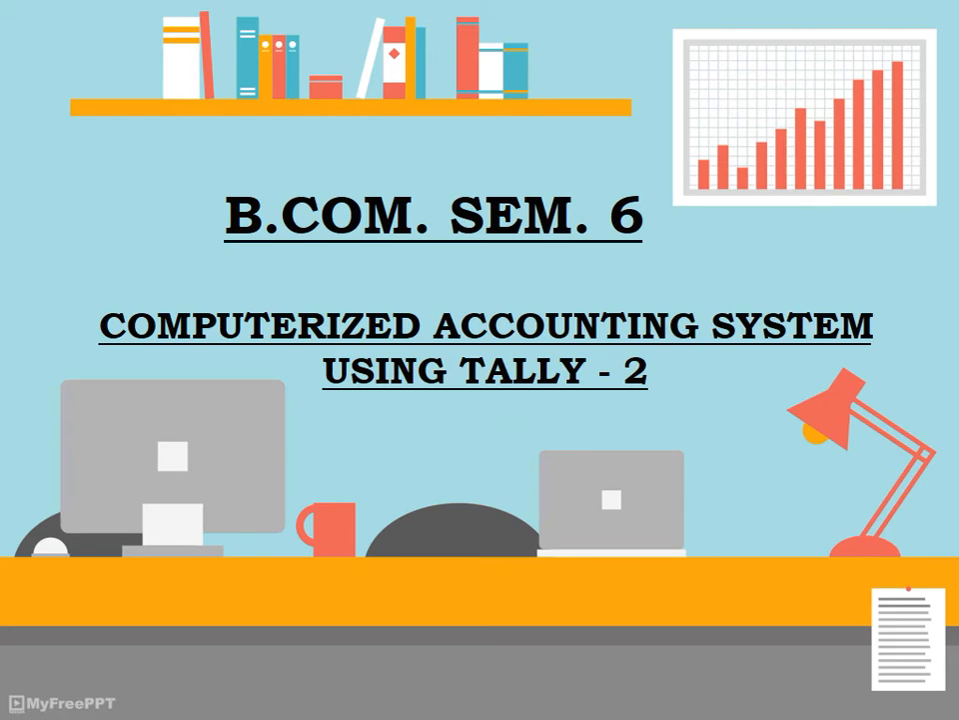
pyautogui.press('Right')
pyautogui.press('Right')
pyautogui.press('Right')
pyautogui.press('Right')
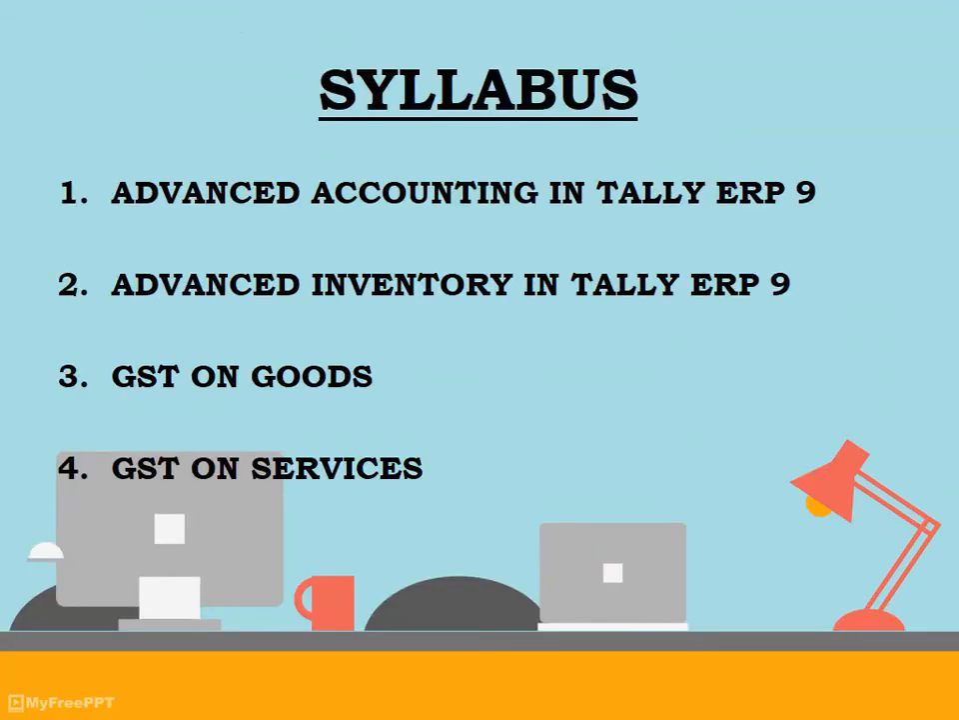